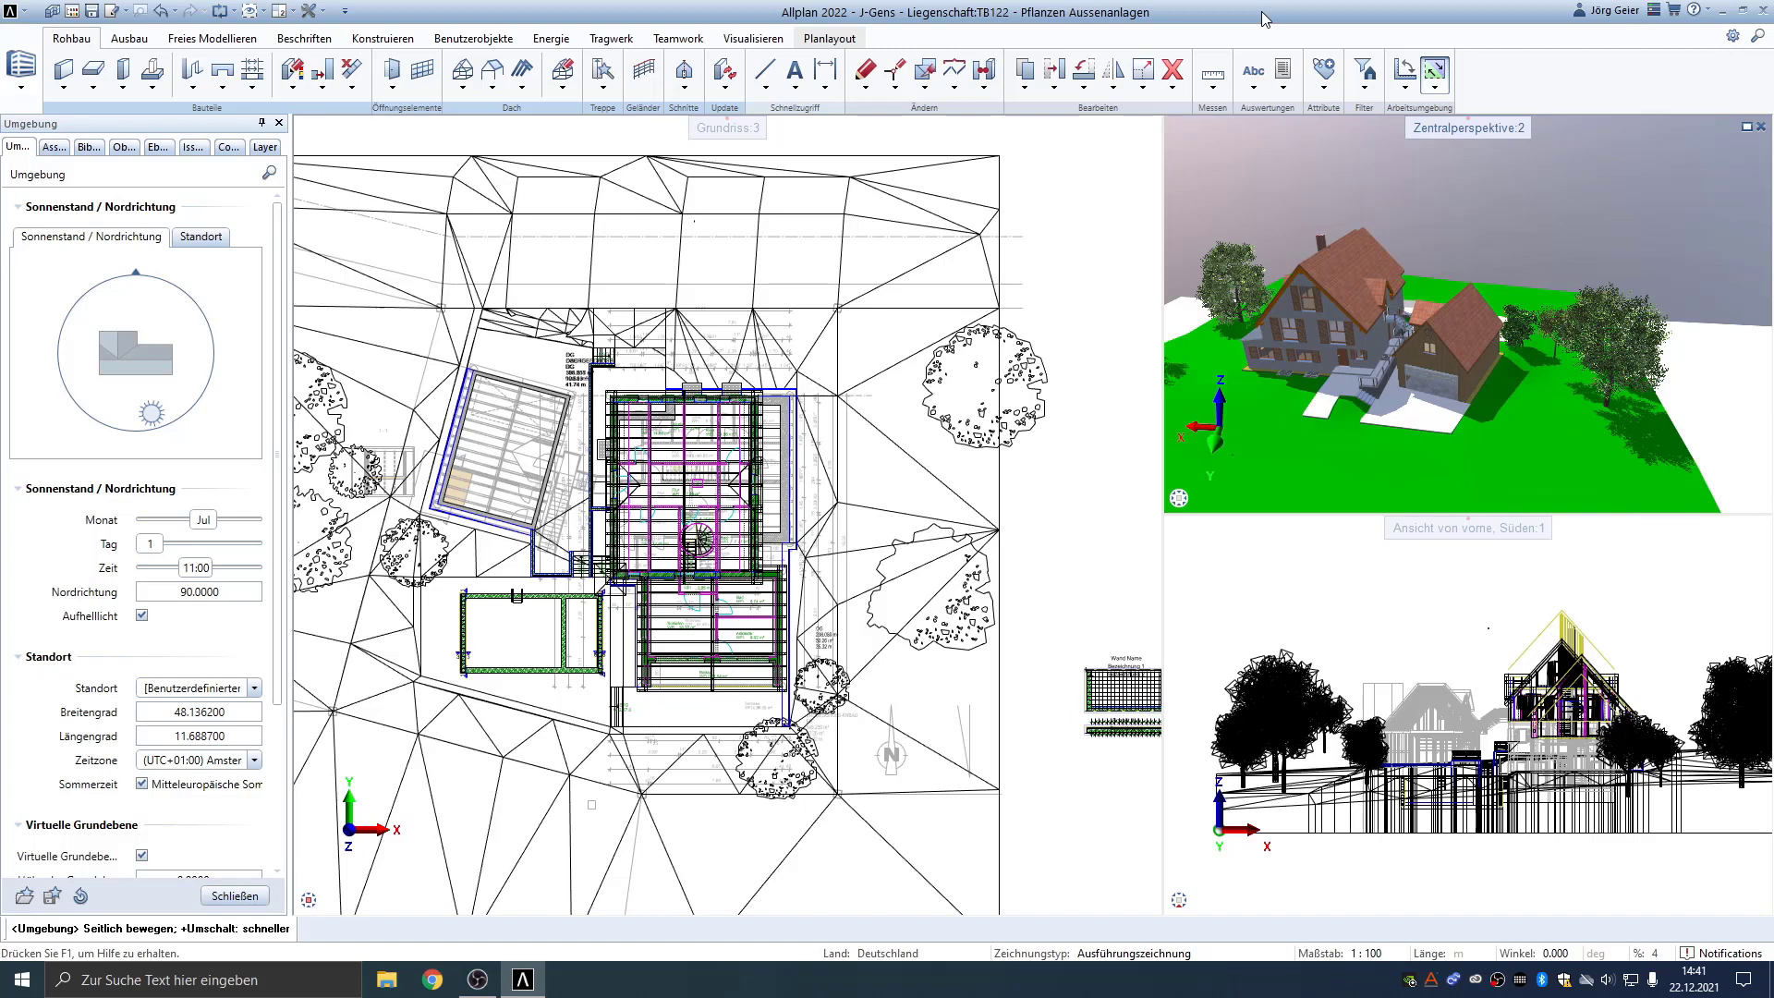
Orbit the 3D perspective slightly around the house in the main viewport
{"action": "left_click_drag", "start_coordinate": [1509, 259], "coordinate": [1389, 261]}
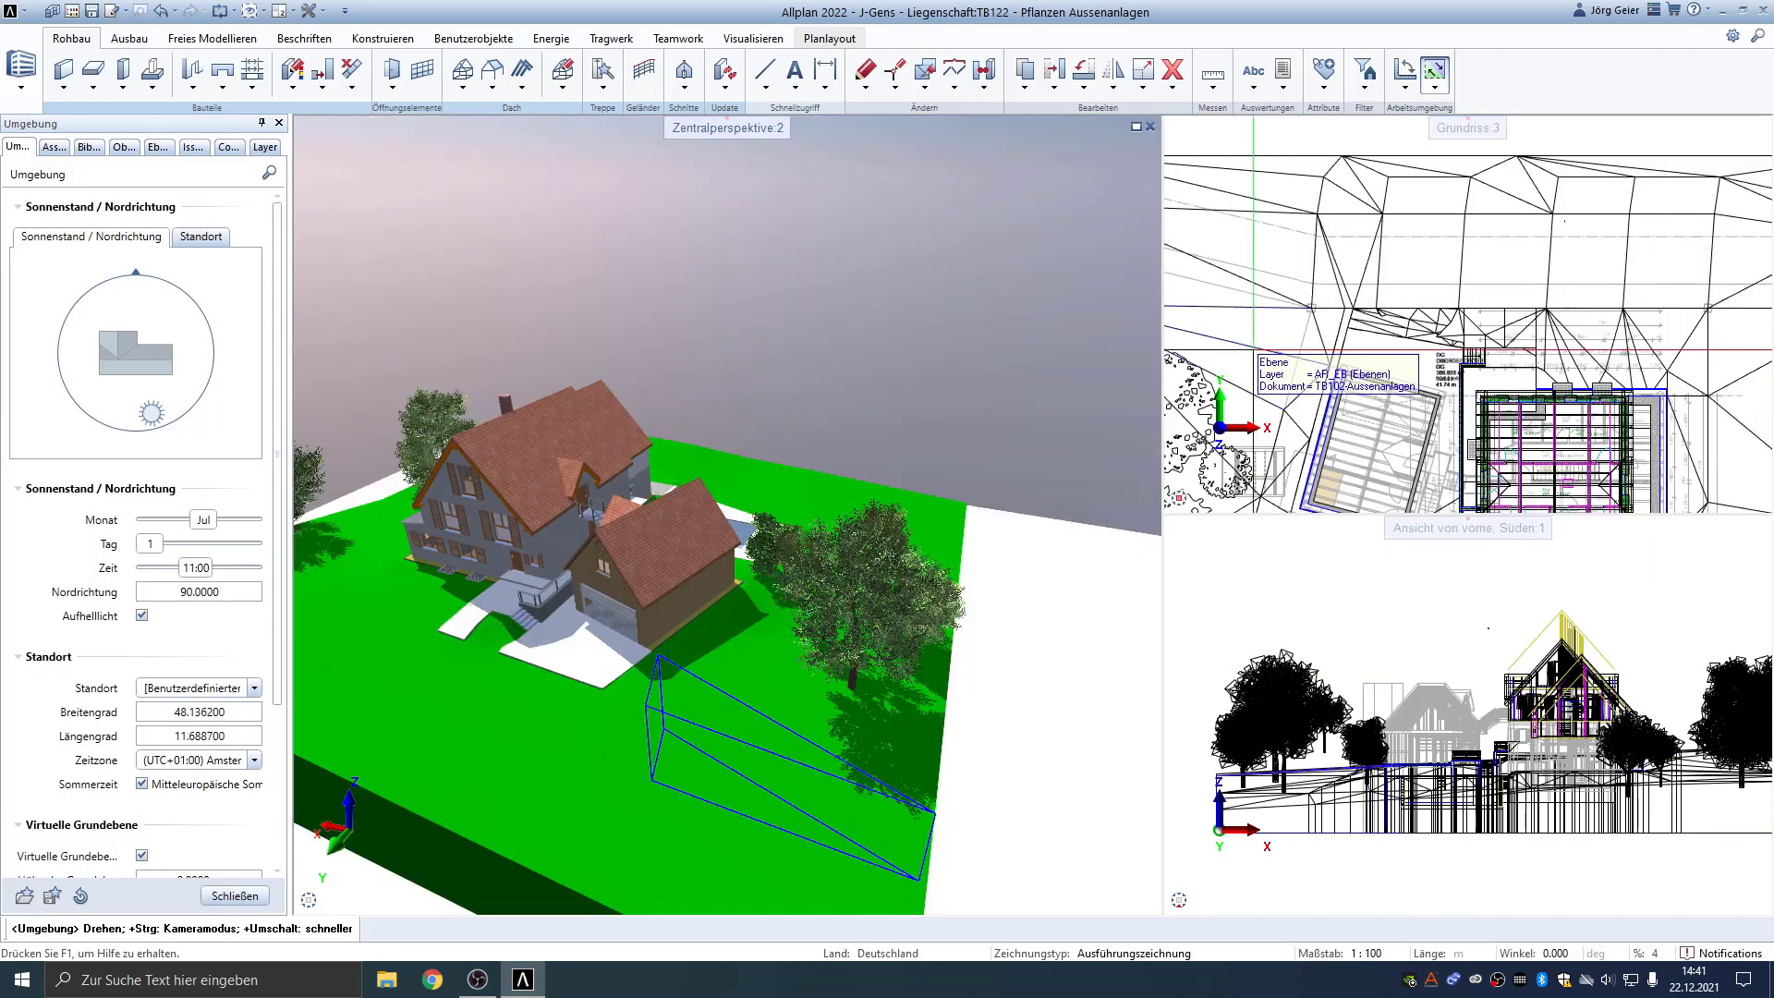
Zoom and pan the views, leave Umgebung, and orbit close to the entrance and garage
{"action": "scroll", "coordinate": [1448, 215], "scroll_direction": "up", "scroll_amount": 2}
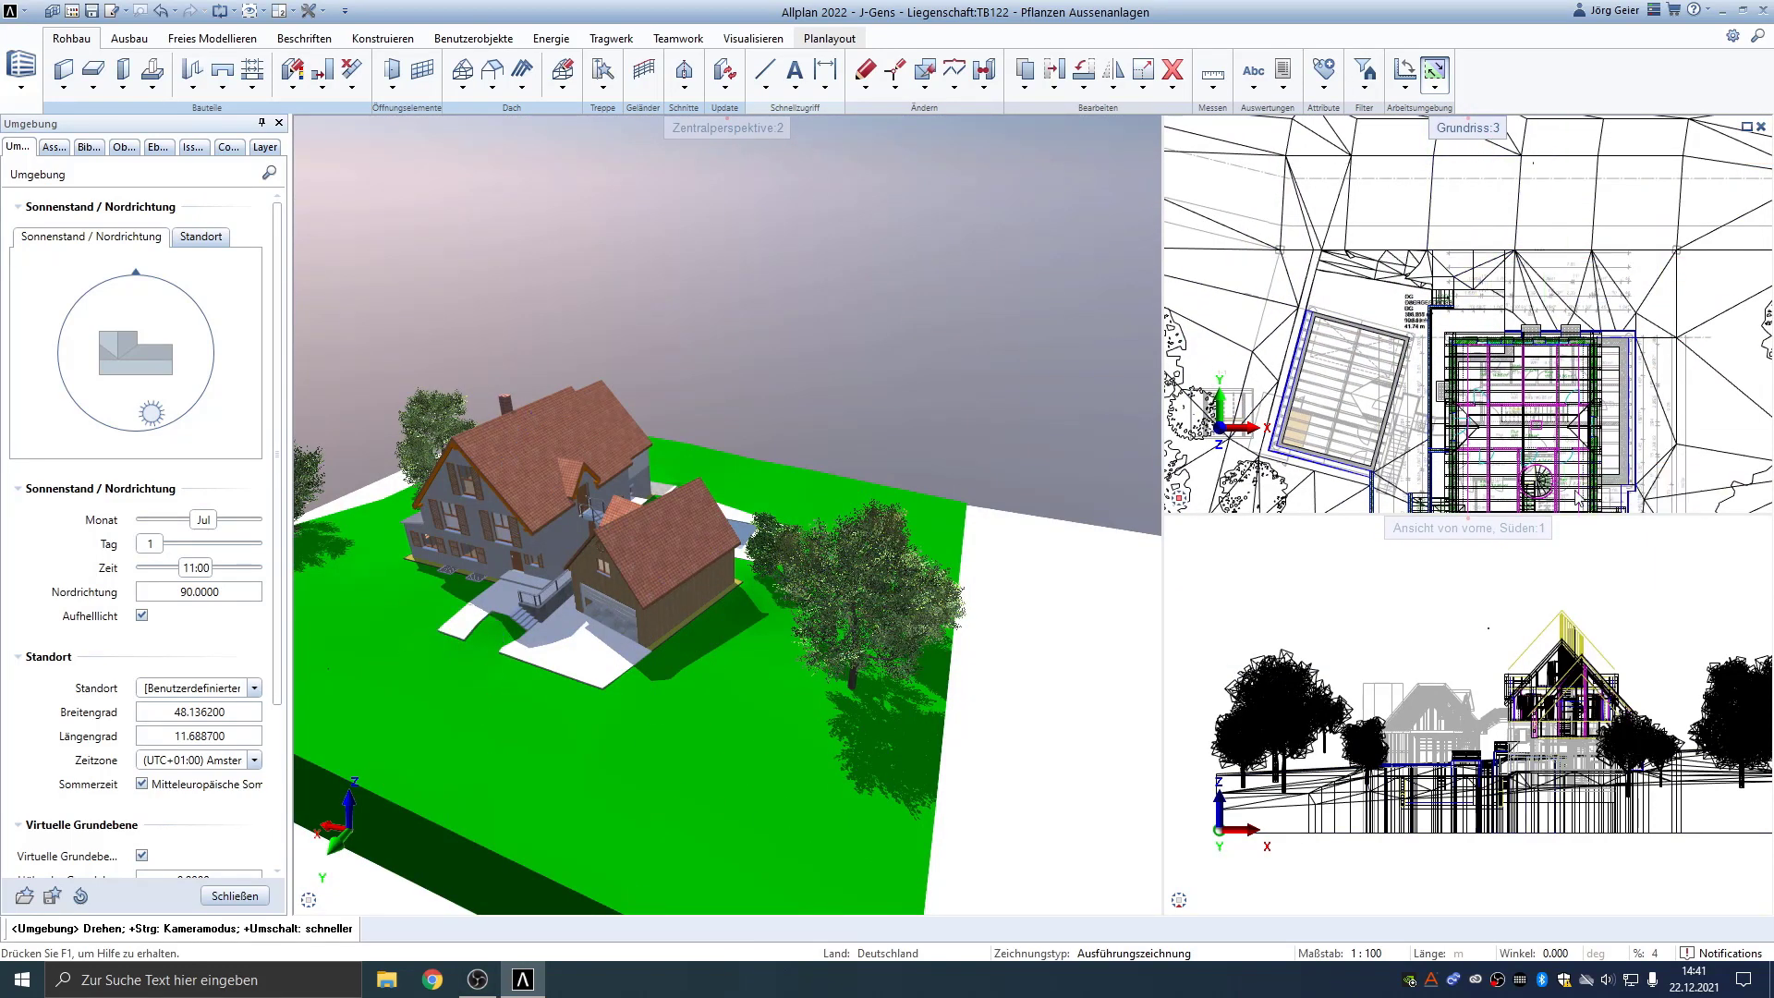
{"action": "scroll", "coordinate": [1549, 282], "scroll_direction": "up", "scroll_amount": 3}
{"action": "middle_click_drag", "start_coordinate": [1540, 671], "coordinate": [1494, 644]}
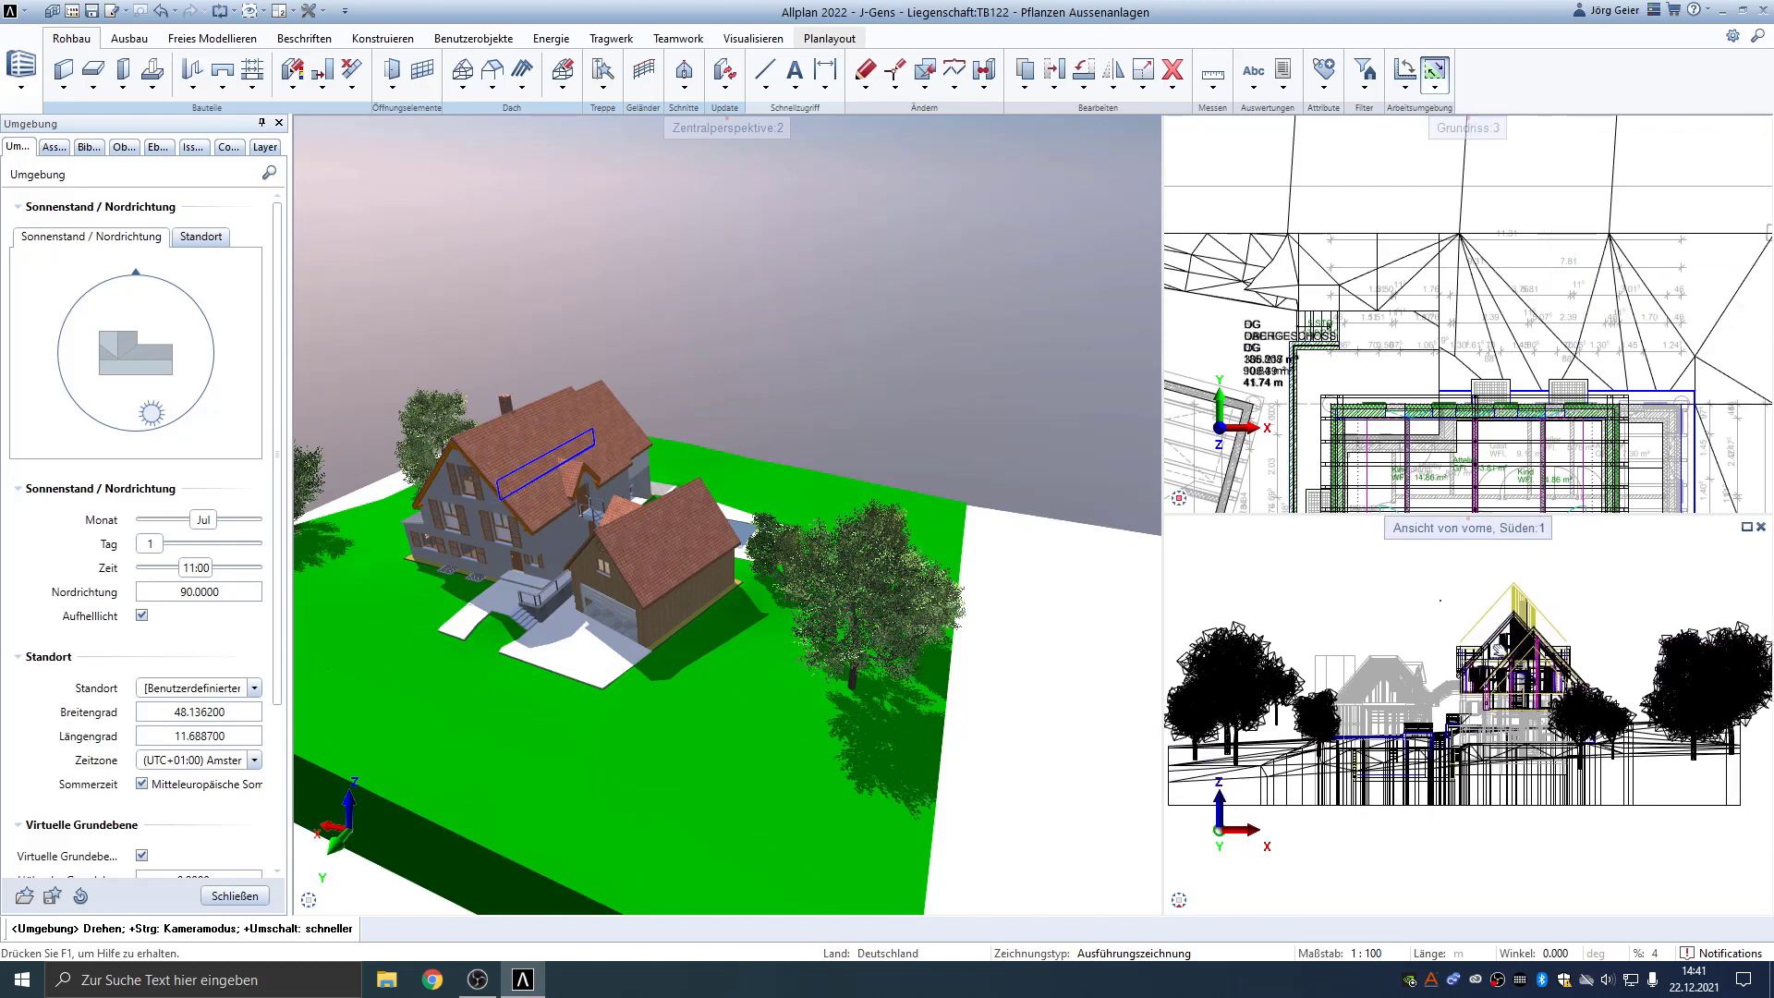
{"action": "middle_click_drag", "start_coordinate": [617, 480], "coordinate": [730, 427]}
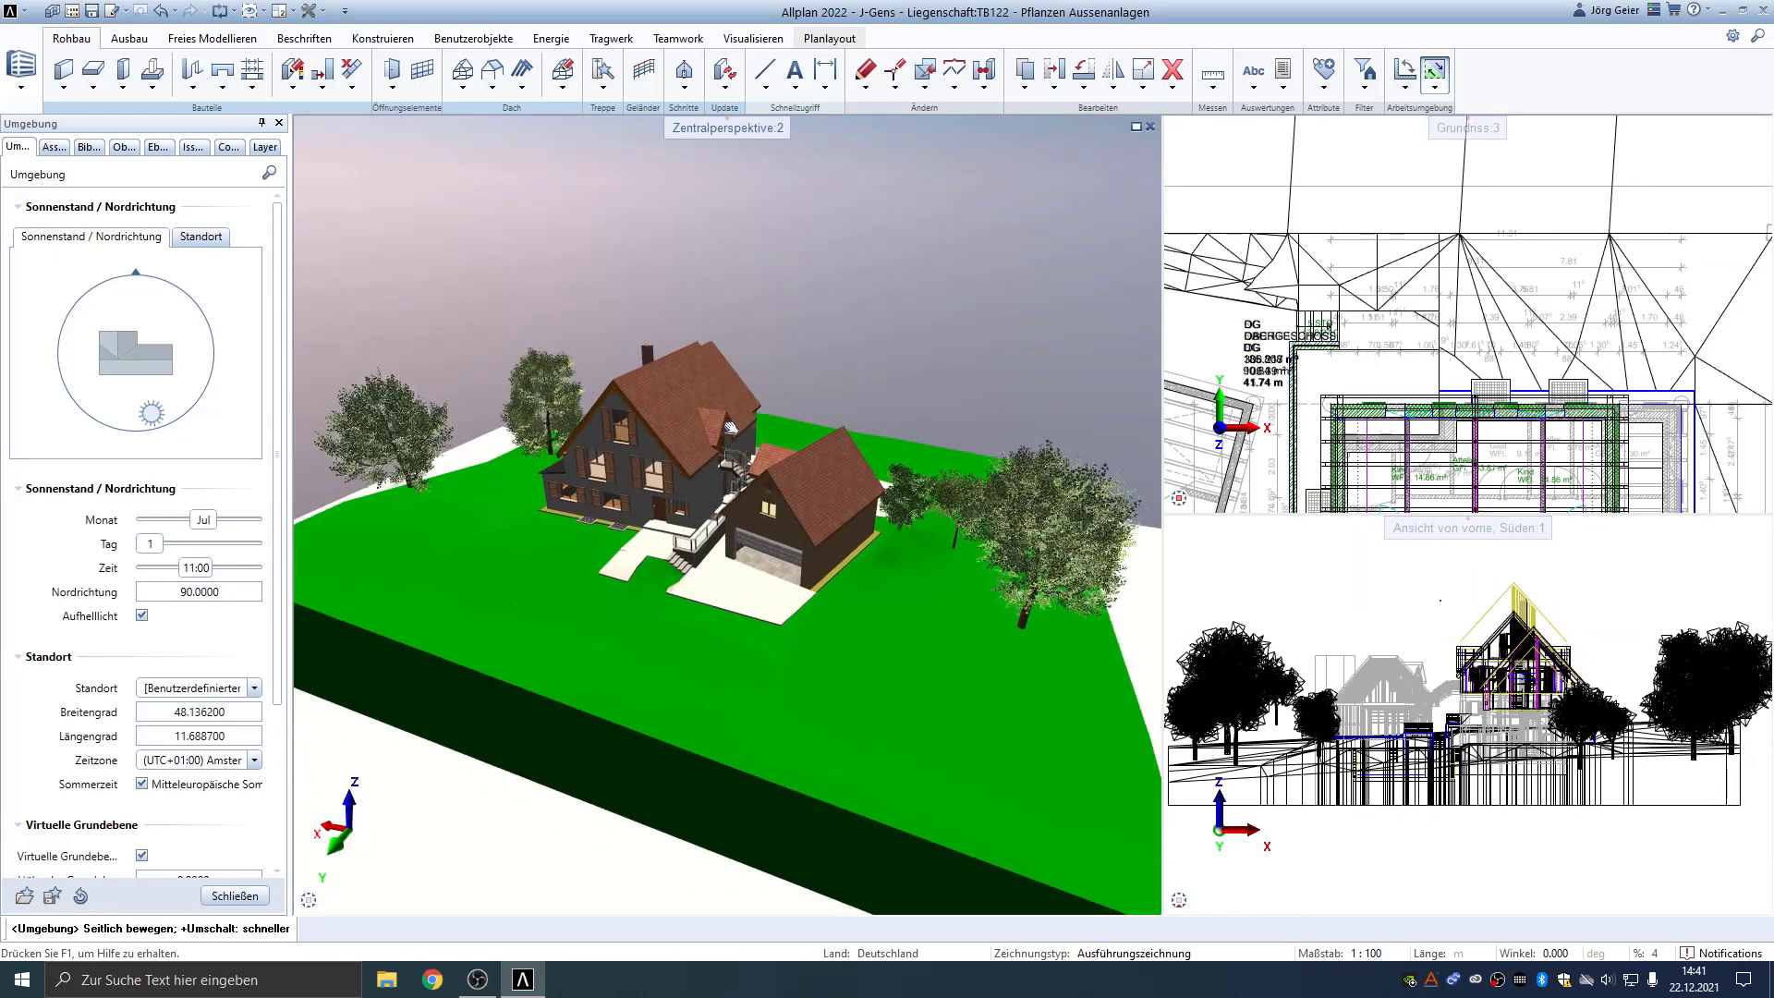
{"action": "mouse_move", "coordinate": [478, 462]}
{"action": "left_mouse_down"}
{"action": "mouse_move", "coordinate": [447, 478]}
{"action": "mouse_move", "coordinate": [579, 478]}
{"action": "left_mouse_up"}
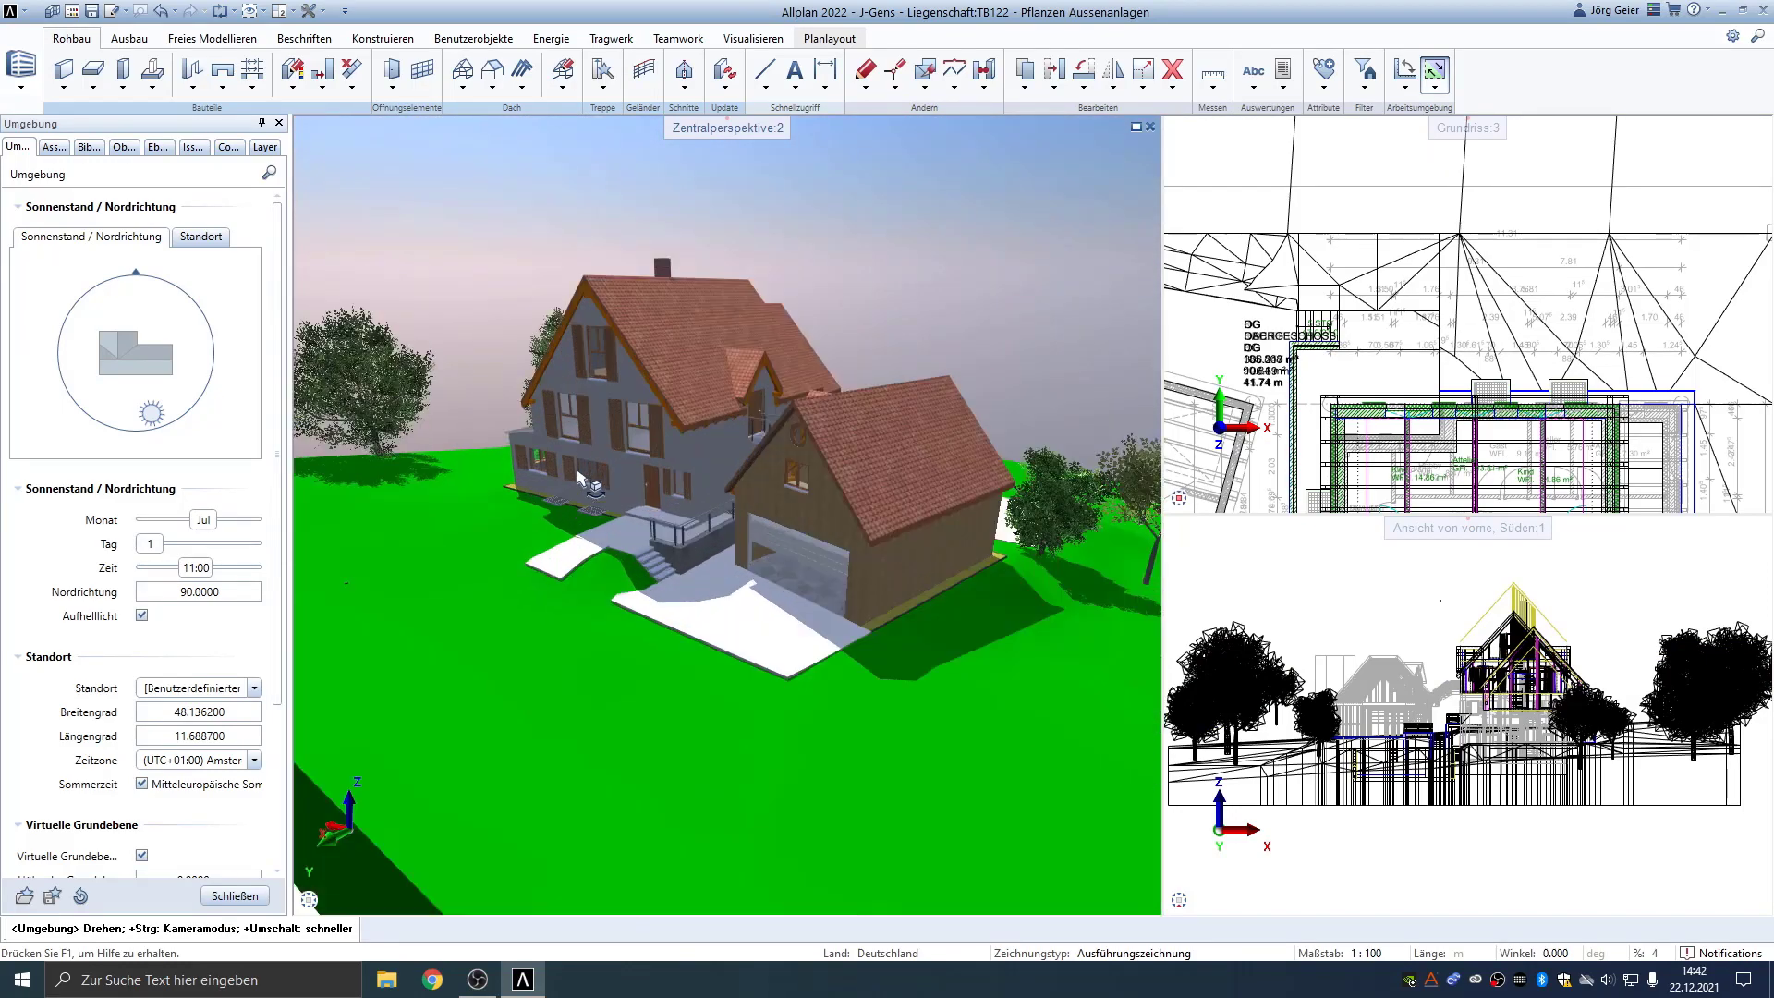
{"action": "scroll", "coordinate": [579, 478], "scroll_direction": "up", "scroll_amount": 2}
{"action": "key", "text": "Escape"}
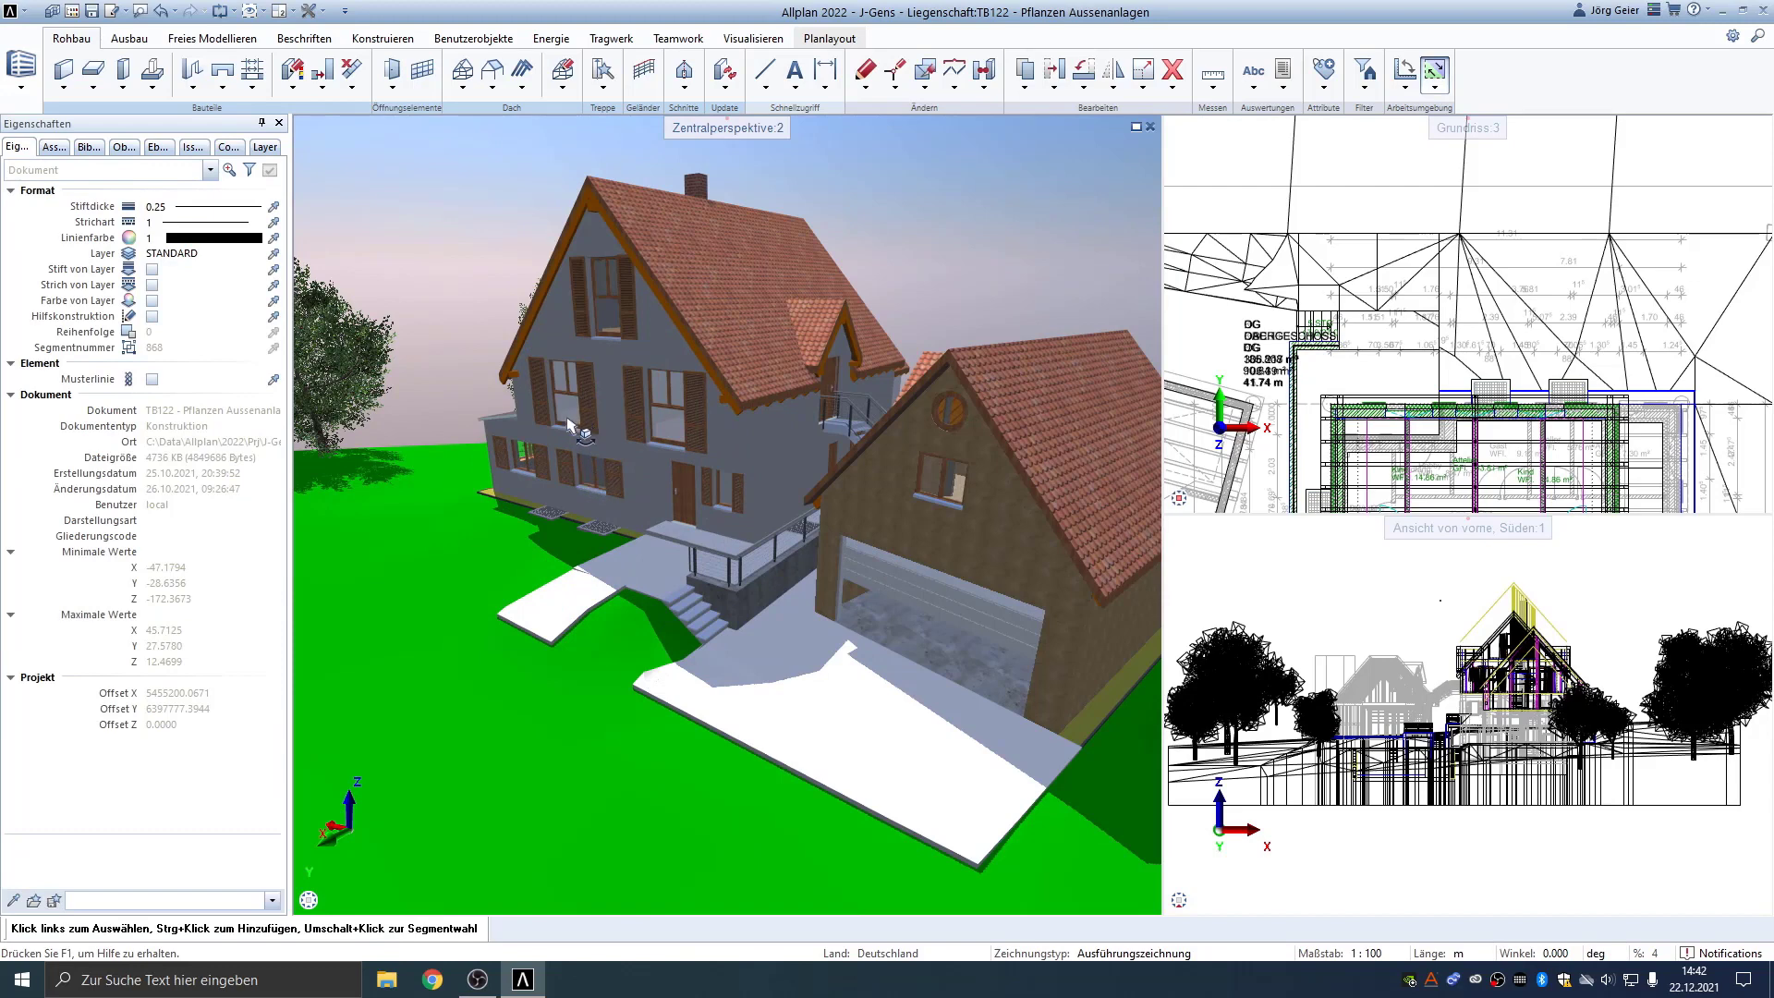
{"action": "left_click_drag", "start_coordinate": [658, 471], "coordinate": [654, 435]}
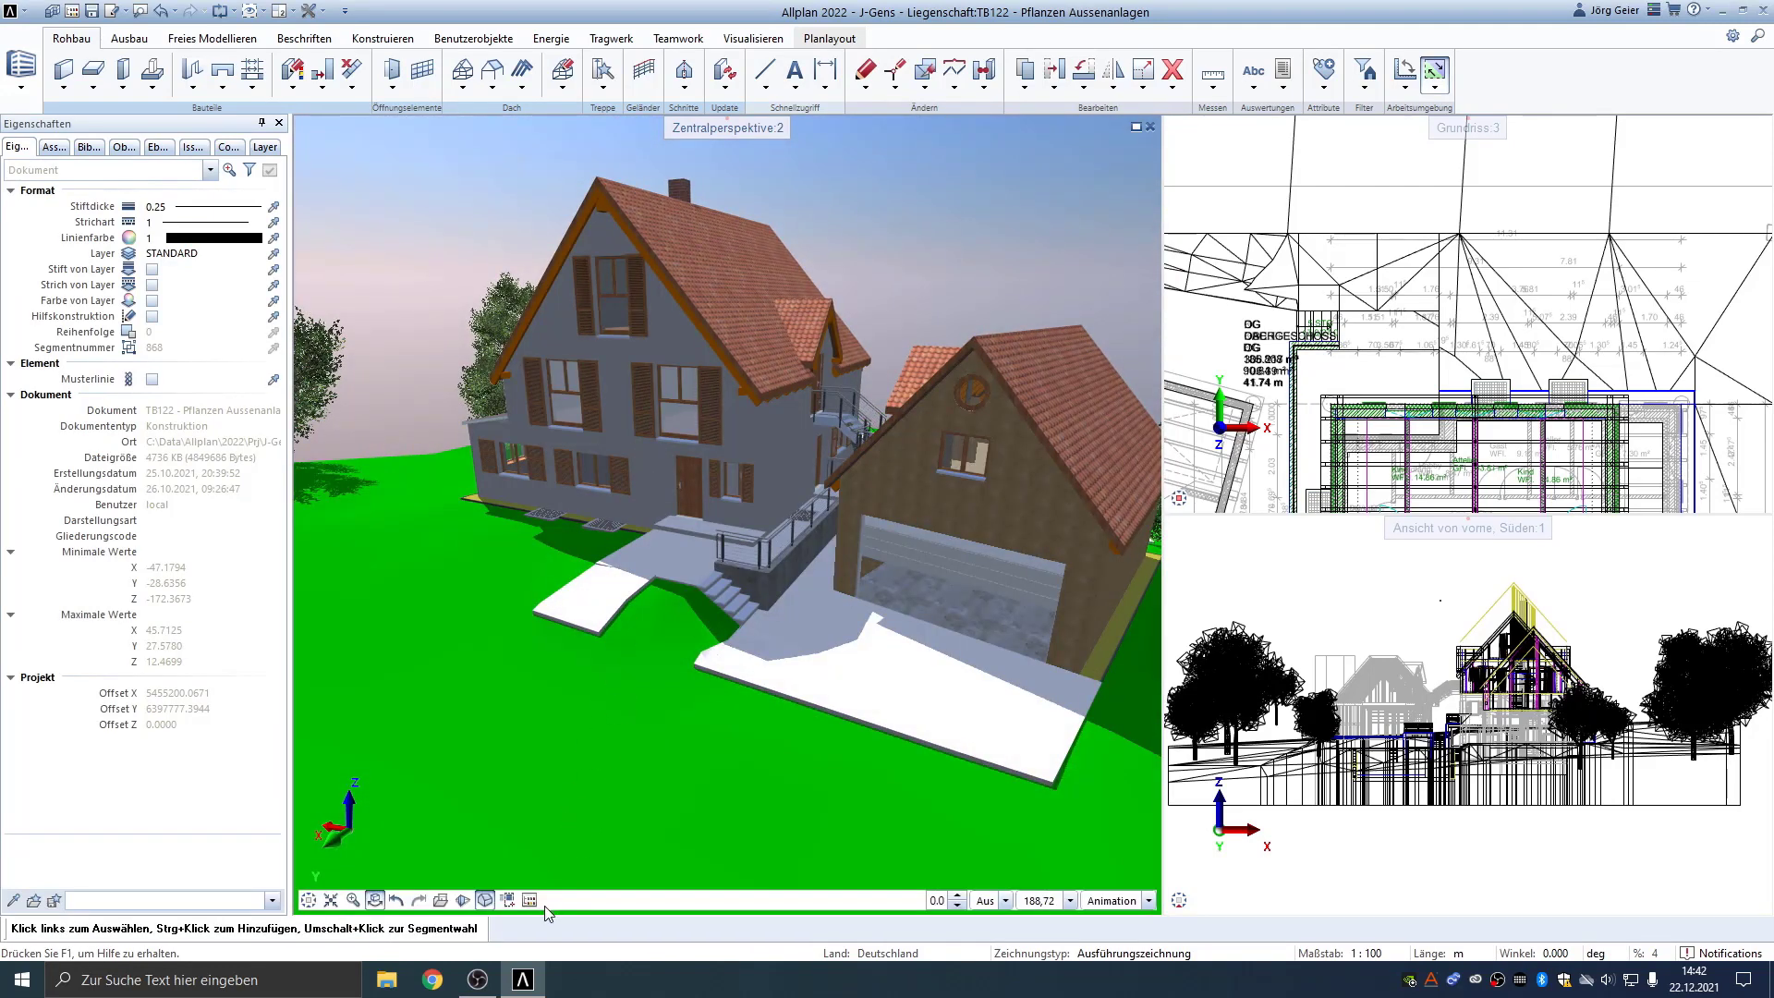
Load the saved view 'p1' into the perspective via Bildausschnitt speichern, laden
{"action": "left_click", "coordinate": [441, 901]}
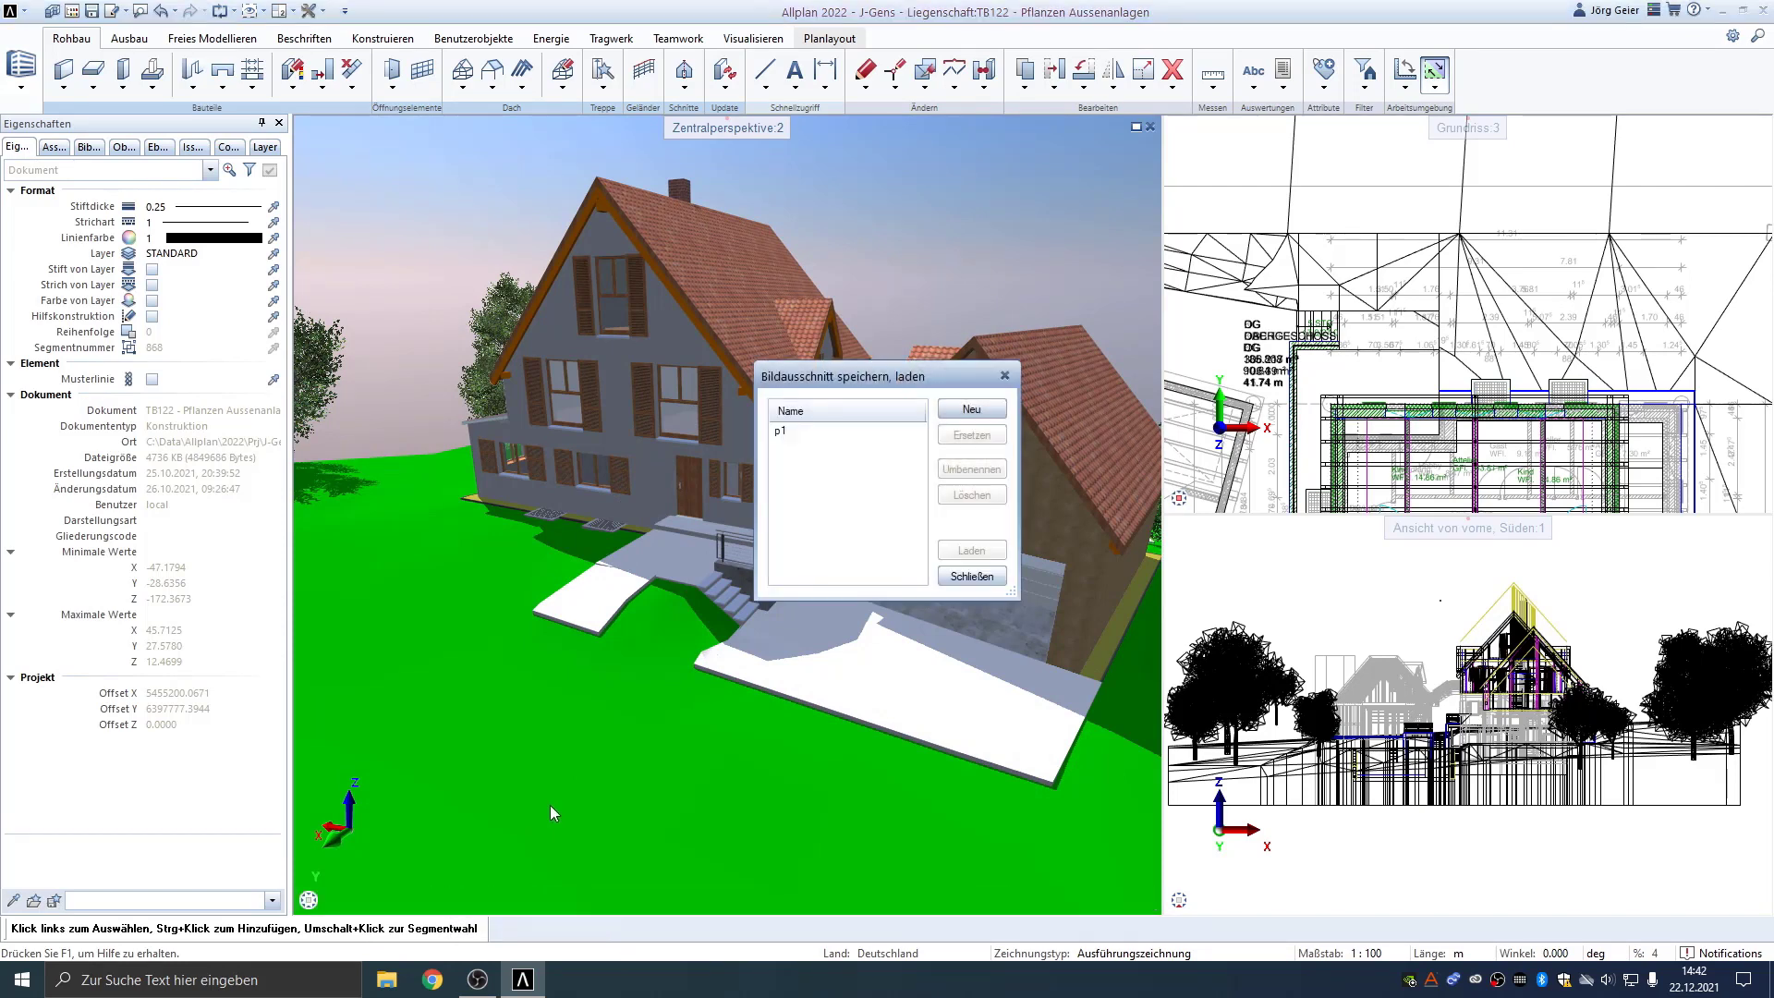
{"action": "left_click", "coordinate": [804, 434]}
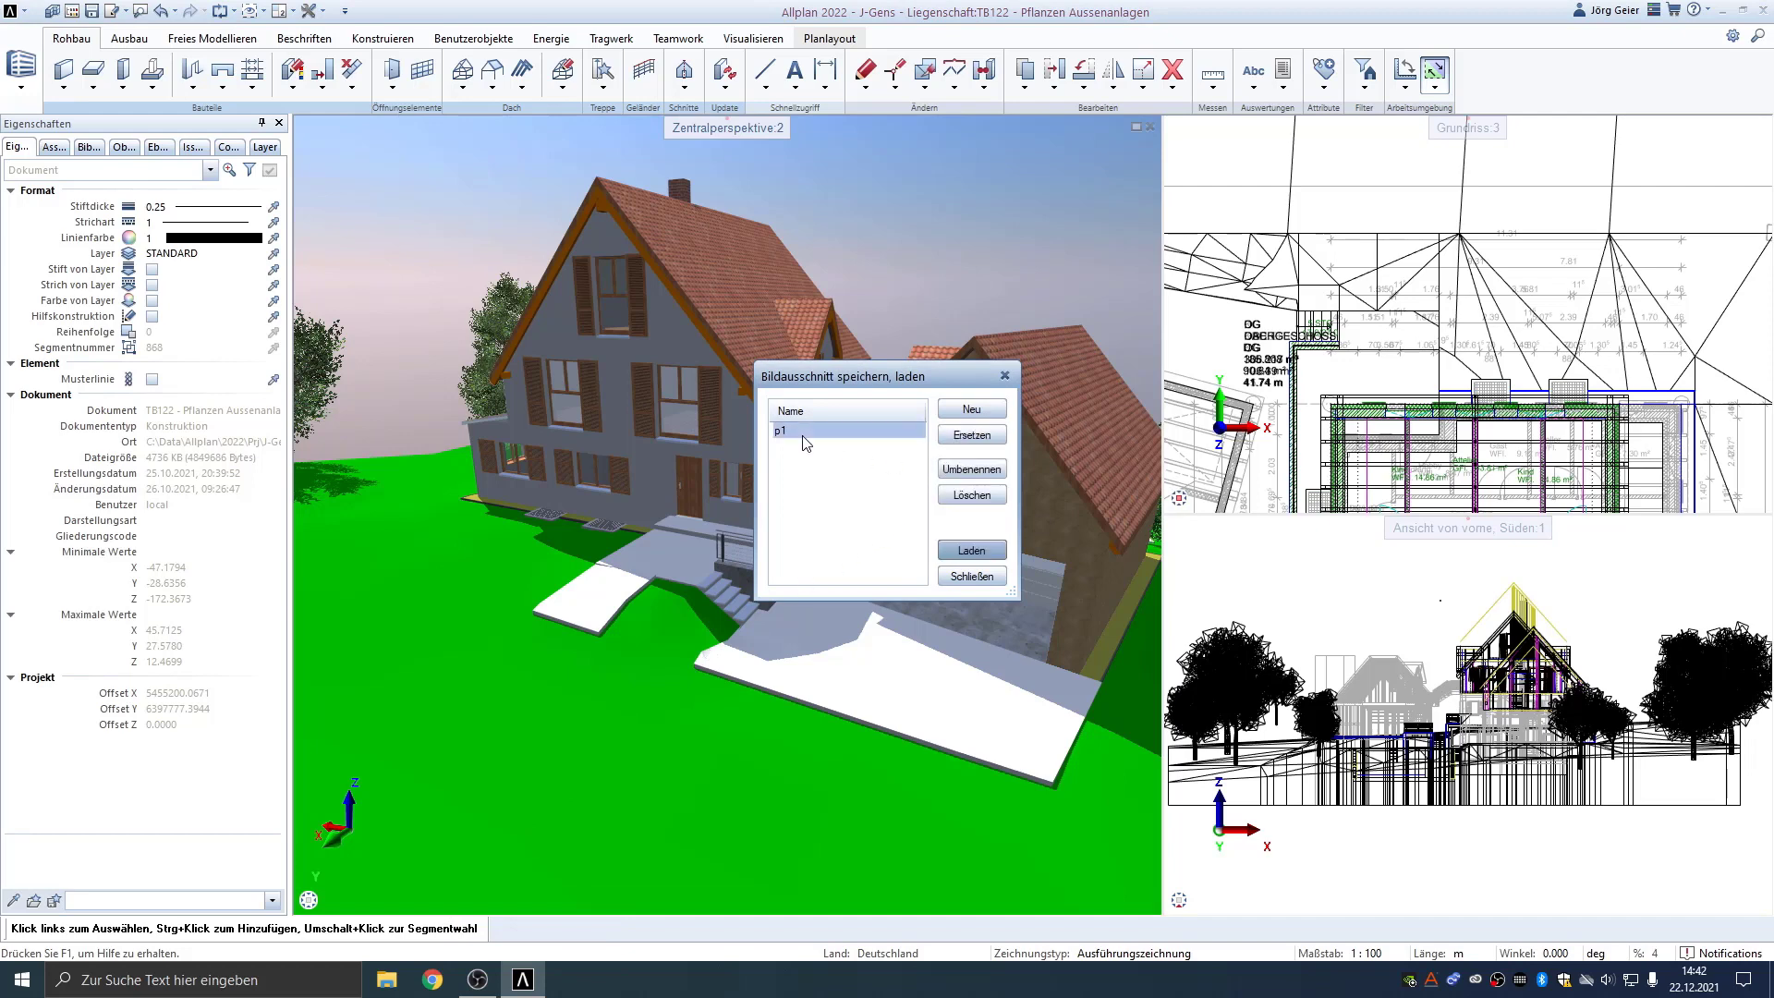
{"action": "left_click", "coordinate": [971, 551]}
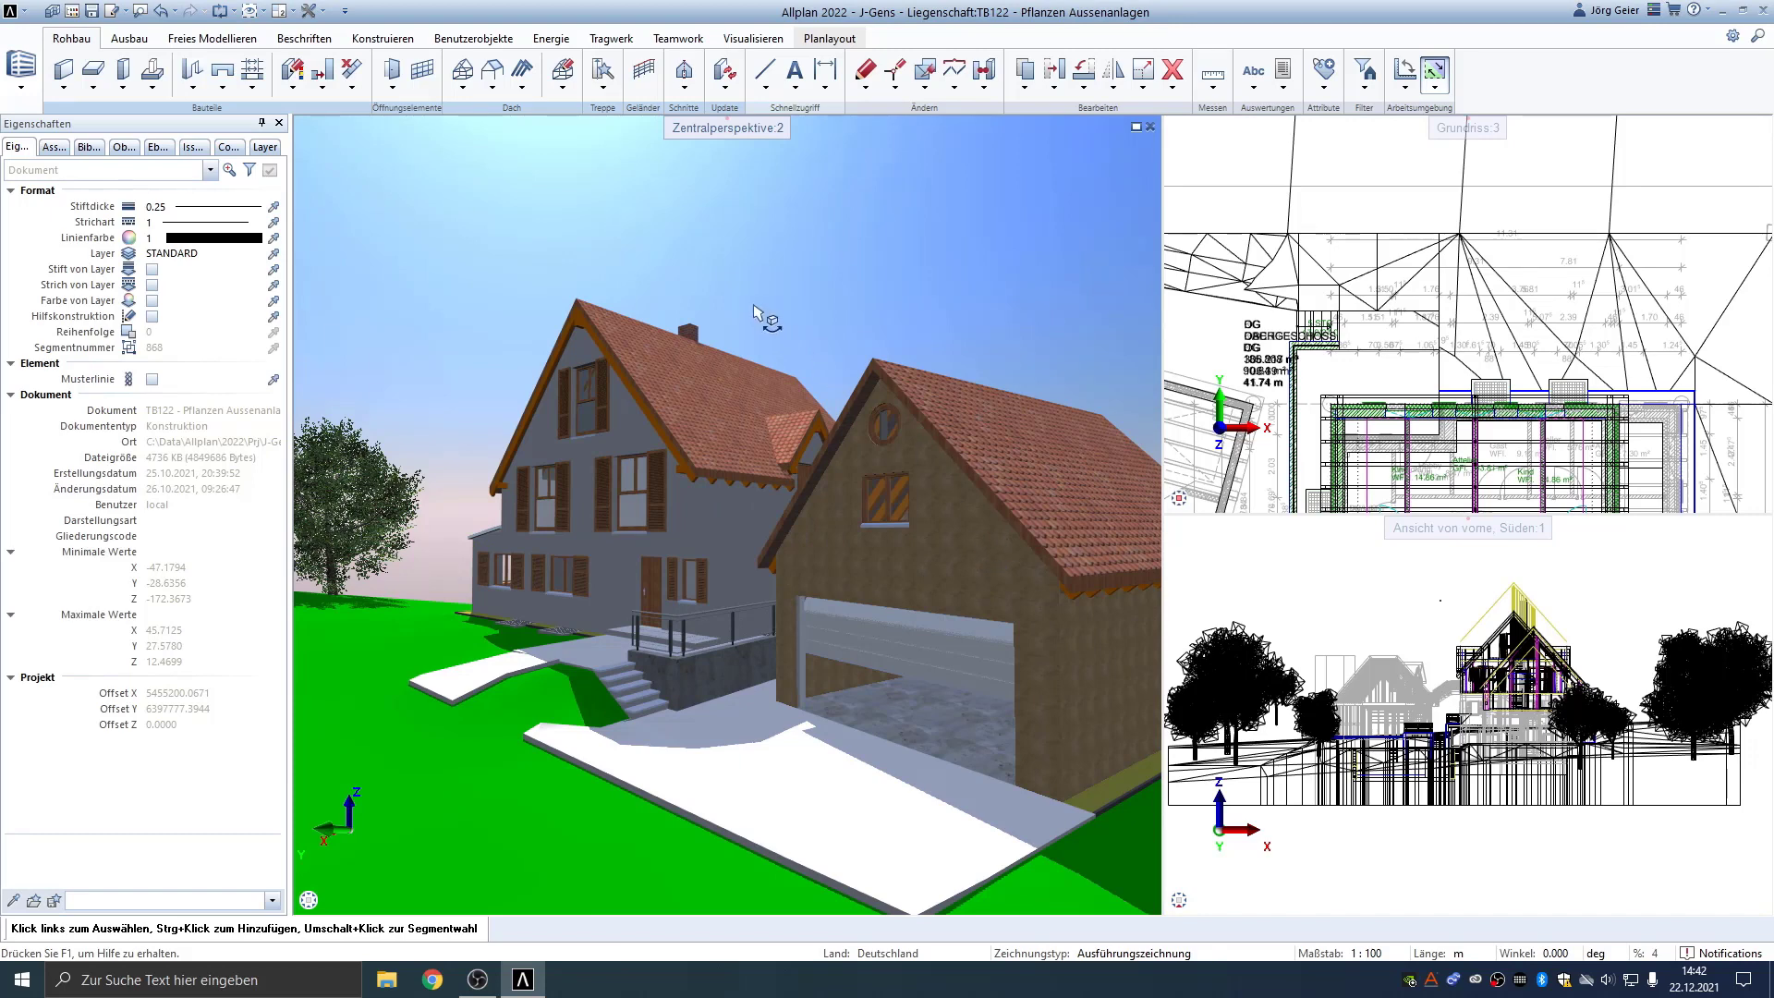
Set the sun to 24 December at 15:45 and rotate north to 264.4007
{"action": "right_click", "coordinate": [739, 275]}
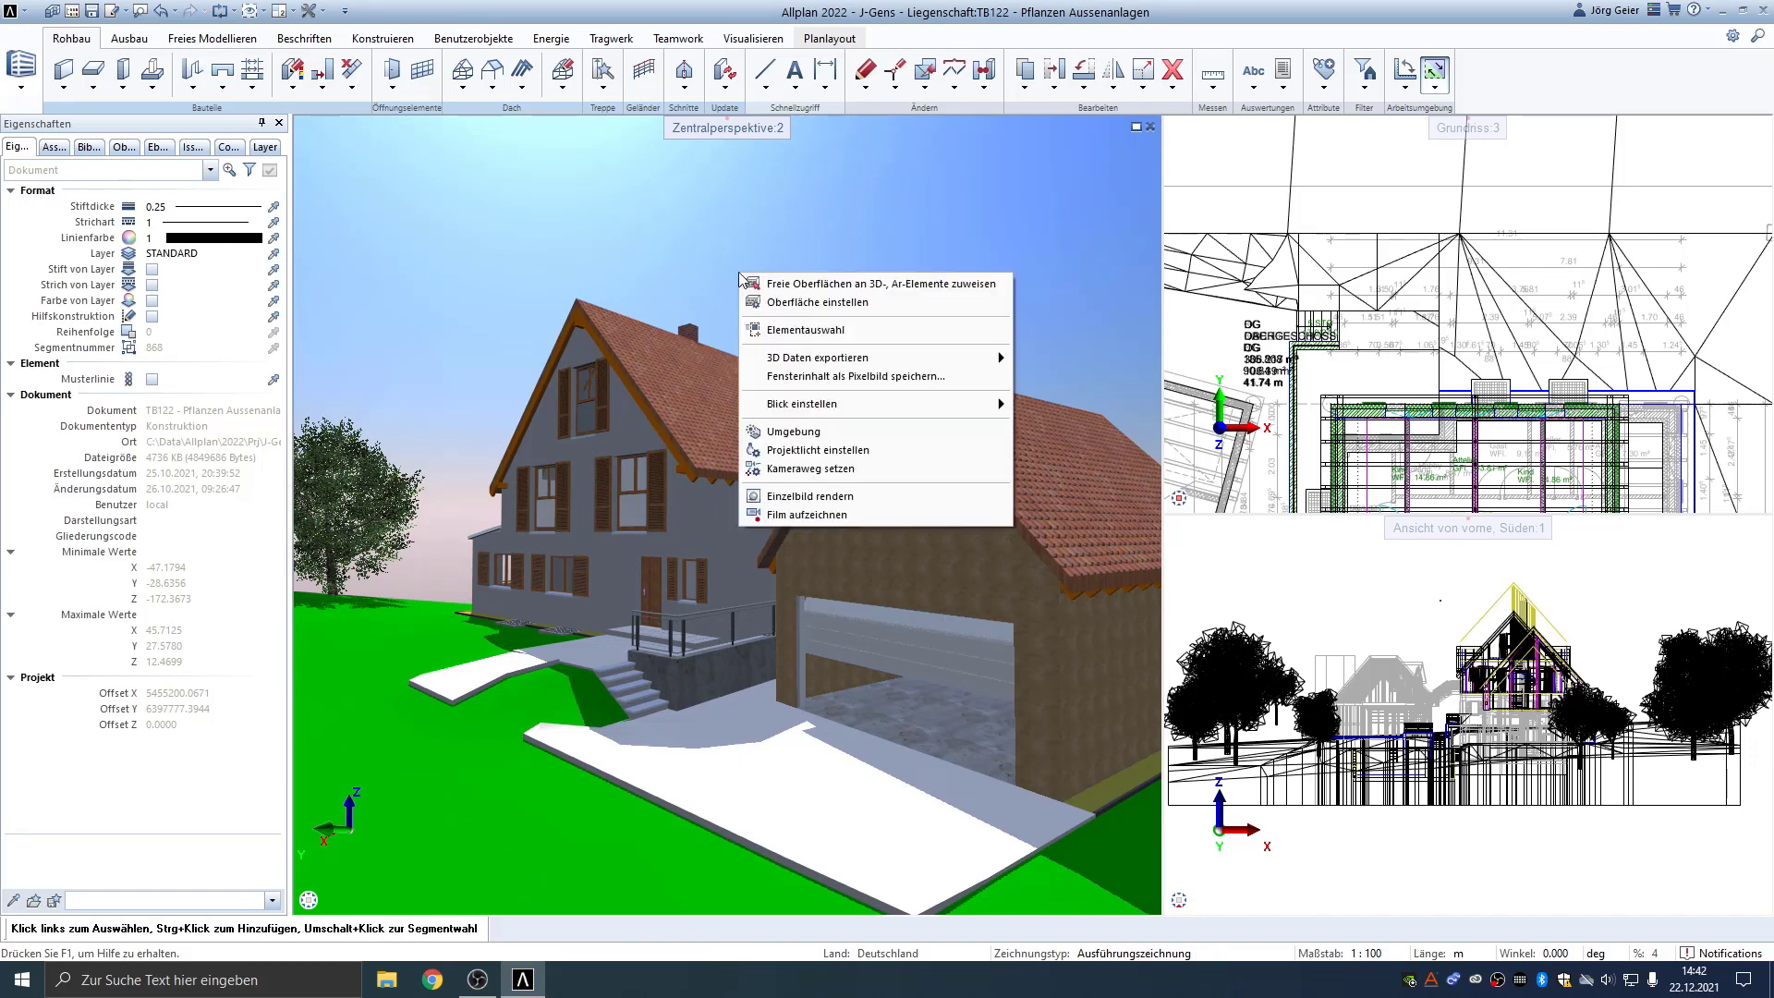
{"action": "left_click", "coordinate": [832, 432]}
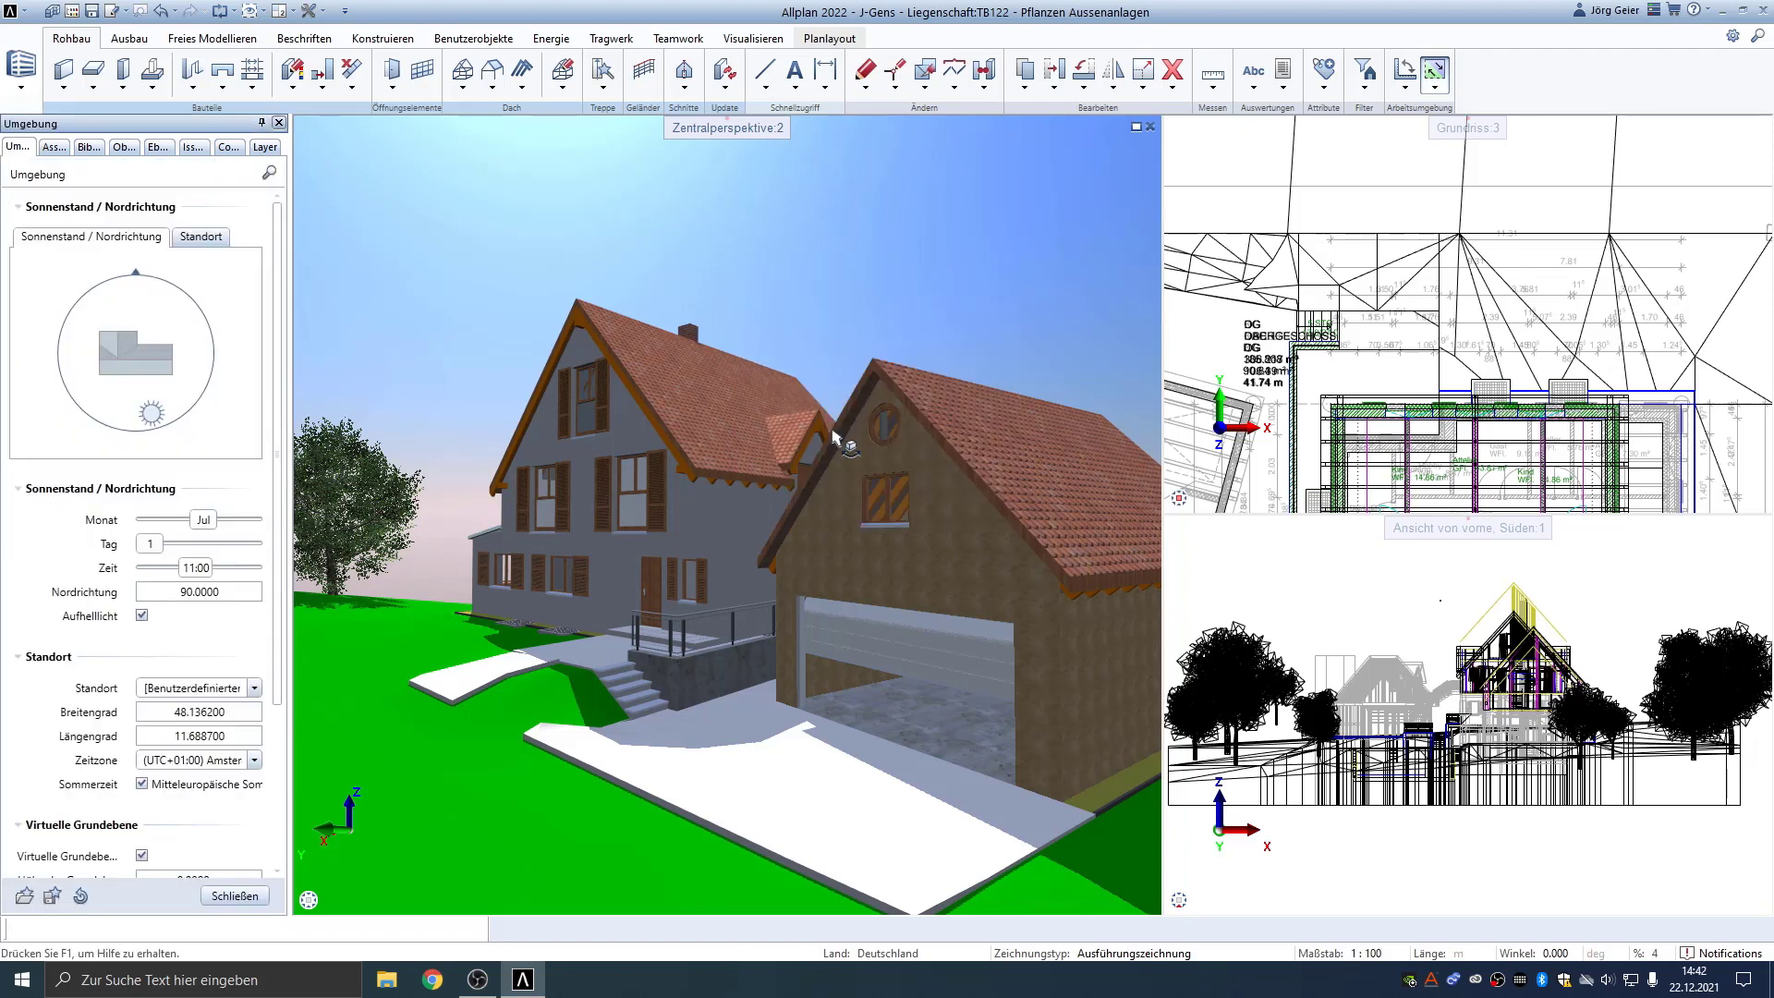
{"action": "left_click_drag", "start_coordinate": [209, 524], "coordinate": [275, 523]}
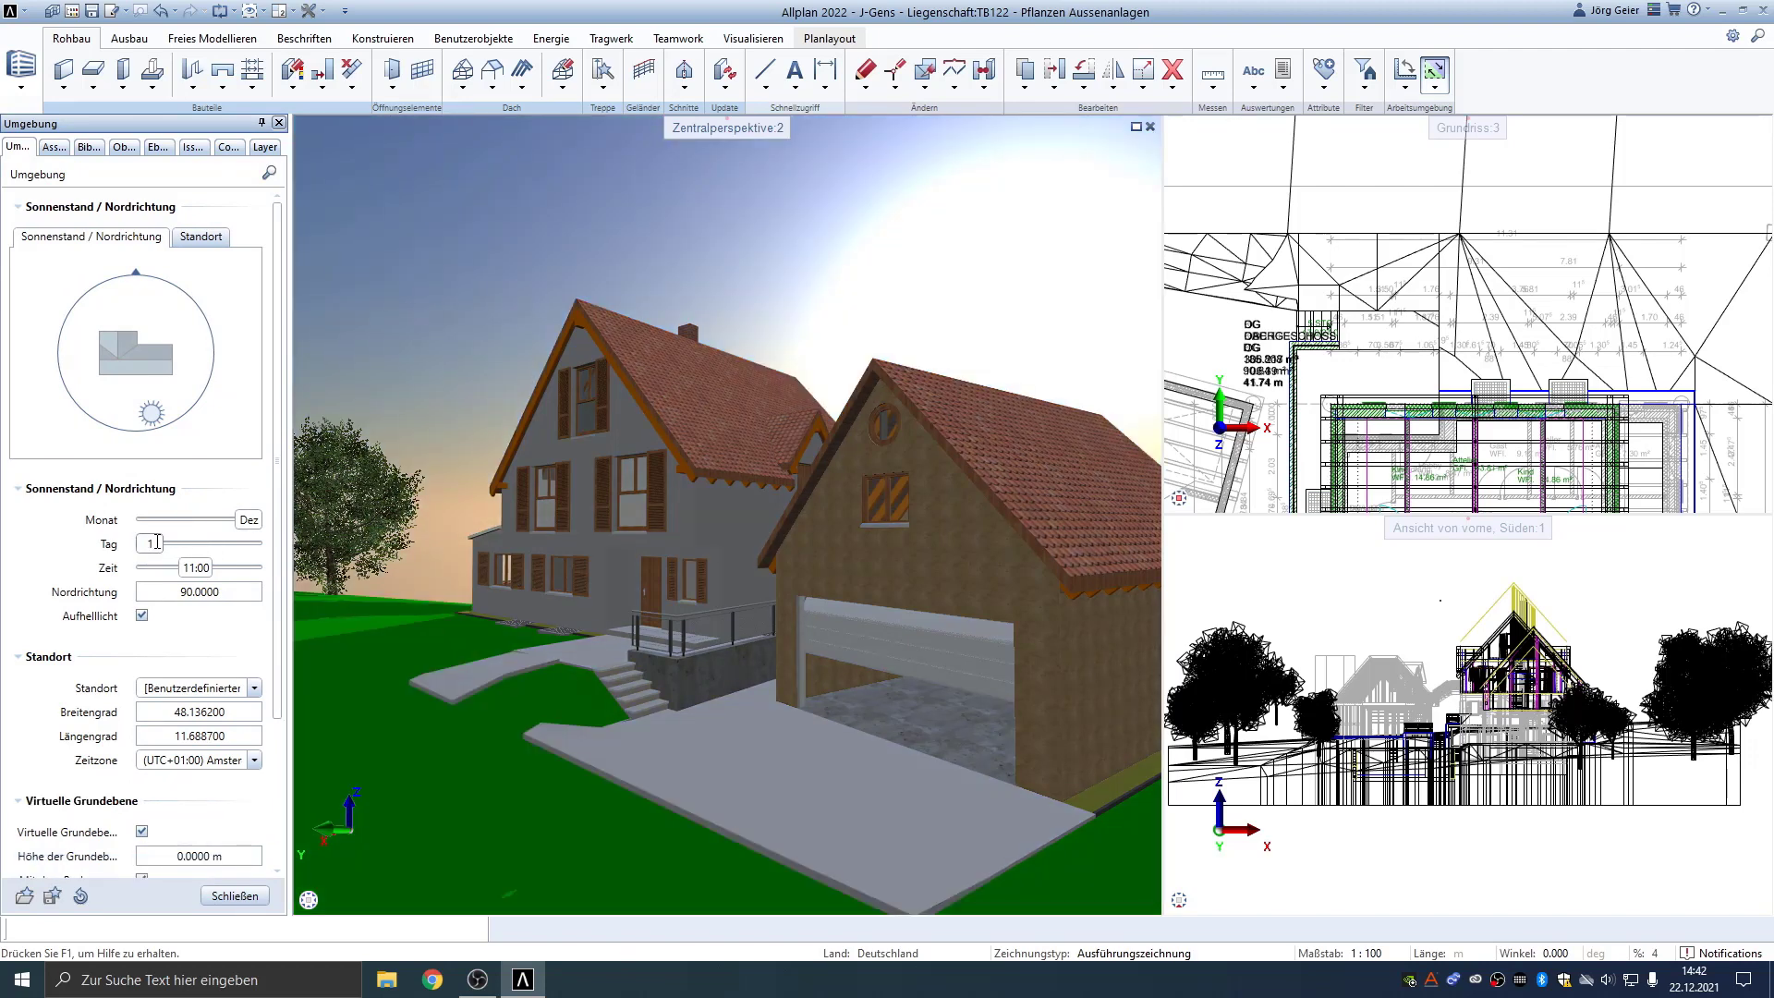
{"action": "mouse_move", "coordinate": [157, 547]}
{"action": "left_mouse_down"}
{"action": "mouse_move", "coordinate": [229, 545]}
{"action": "mouse_move", "coordinate": [222, 576]}
{"action": "left_mouse_up"}
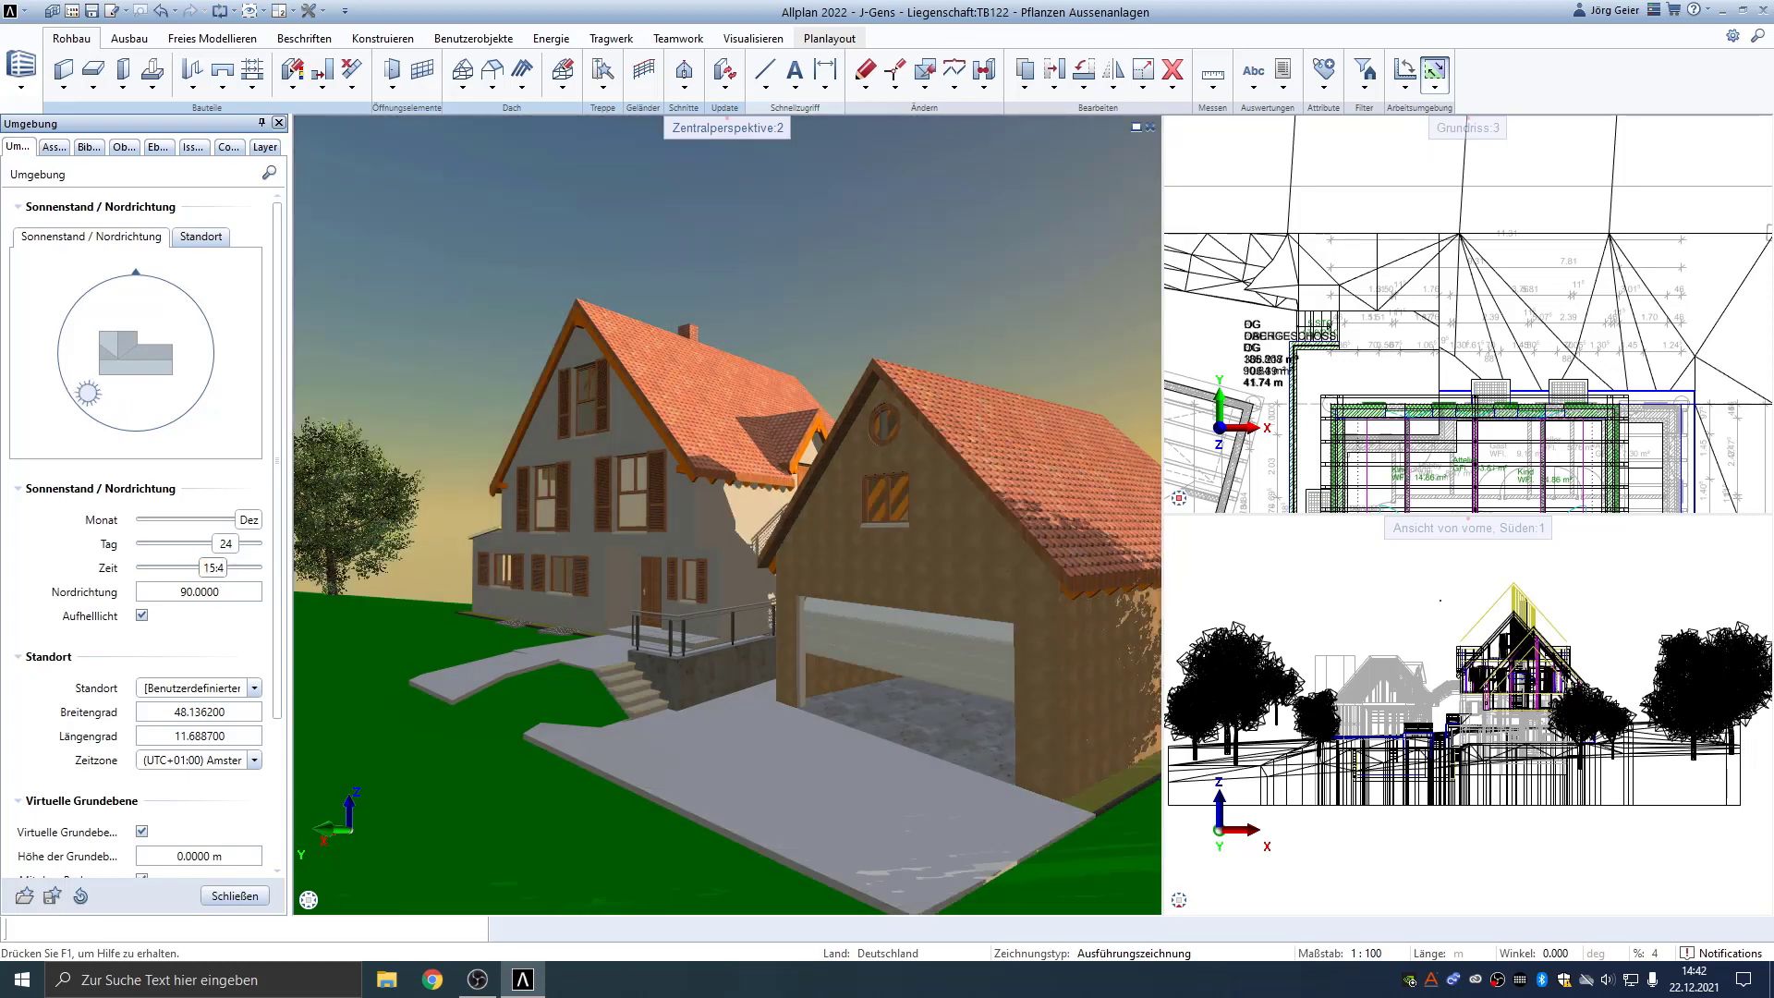
{"action": "left_click_drag", "start_coordinate": [222, 574], "coordinate": [221, 578]}
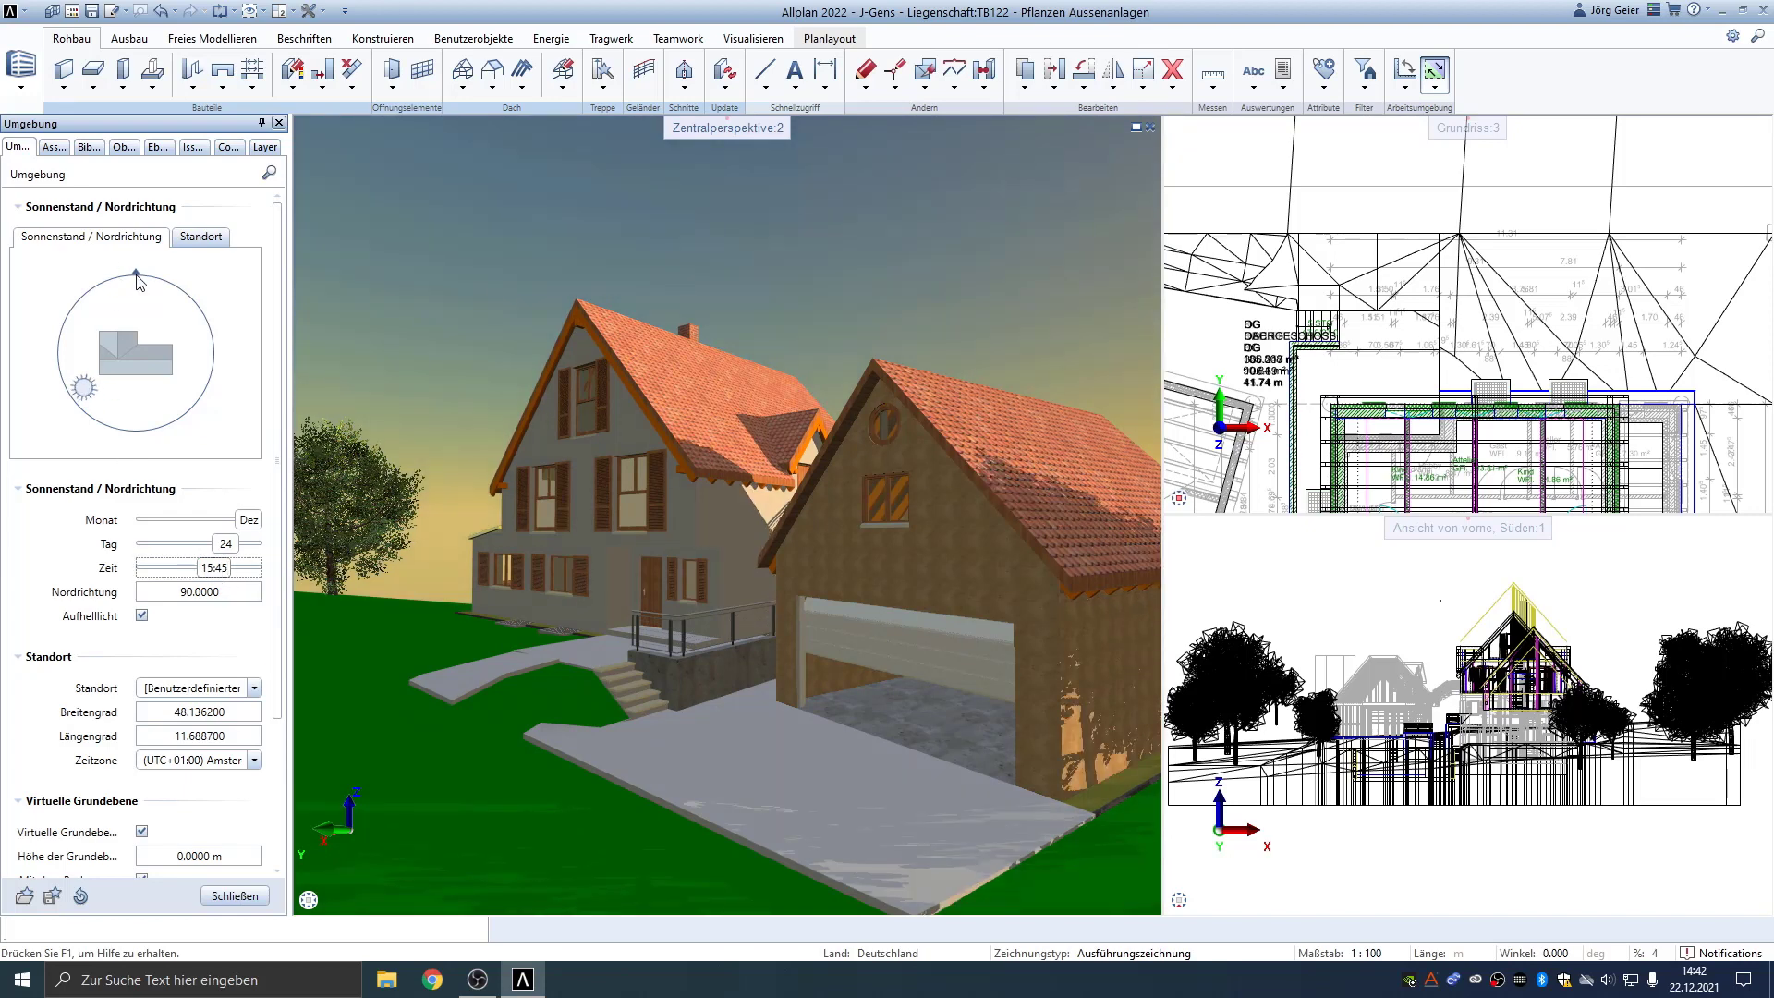
{"action": "left_click_drag", "start_coordinate": [137, 275], "coordinate": [135, 408]}
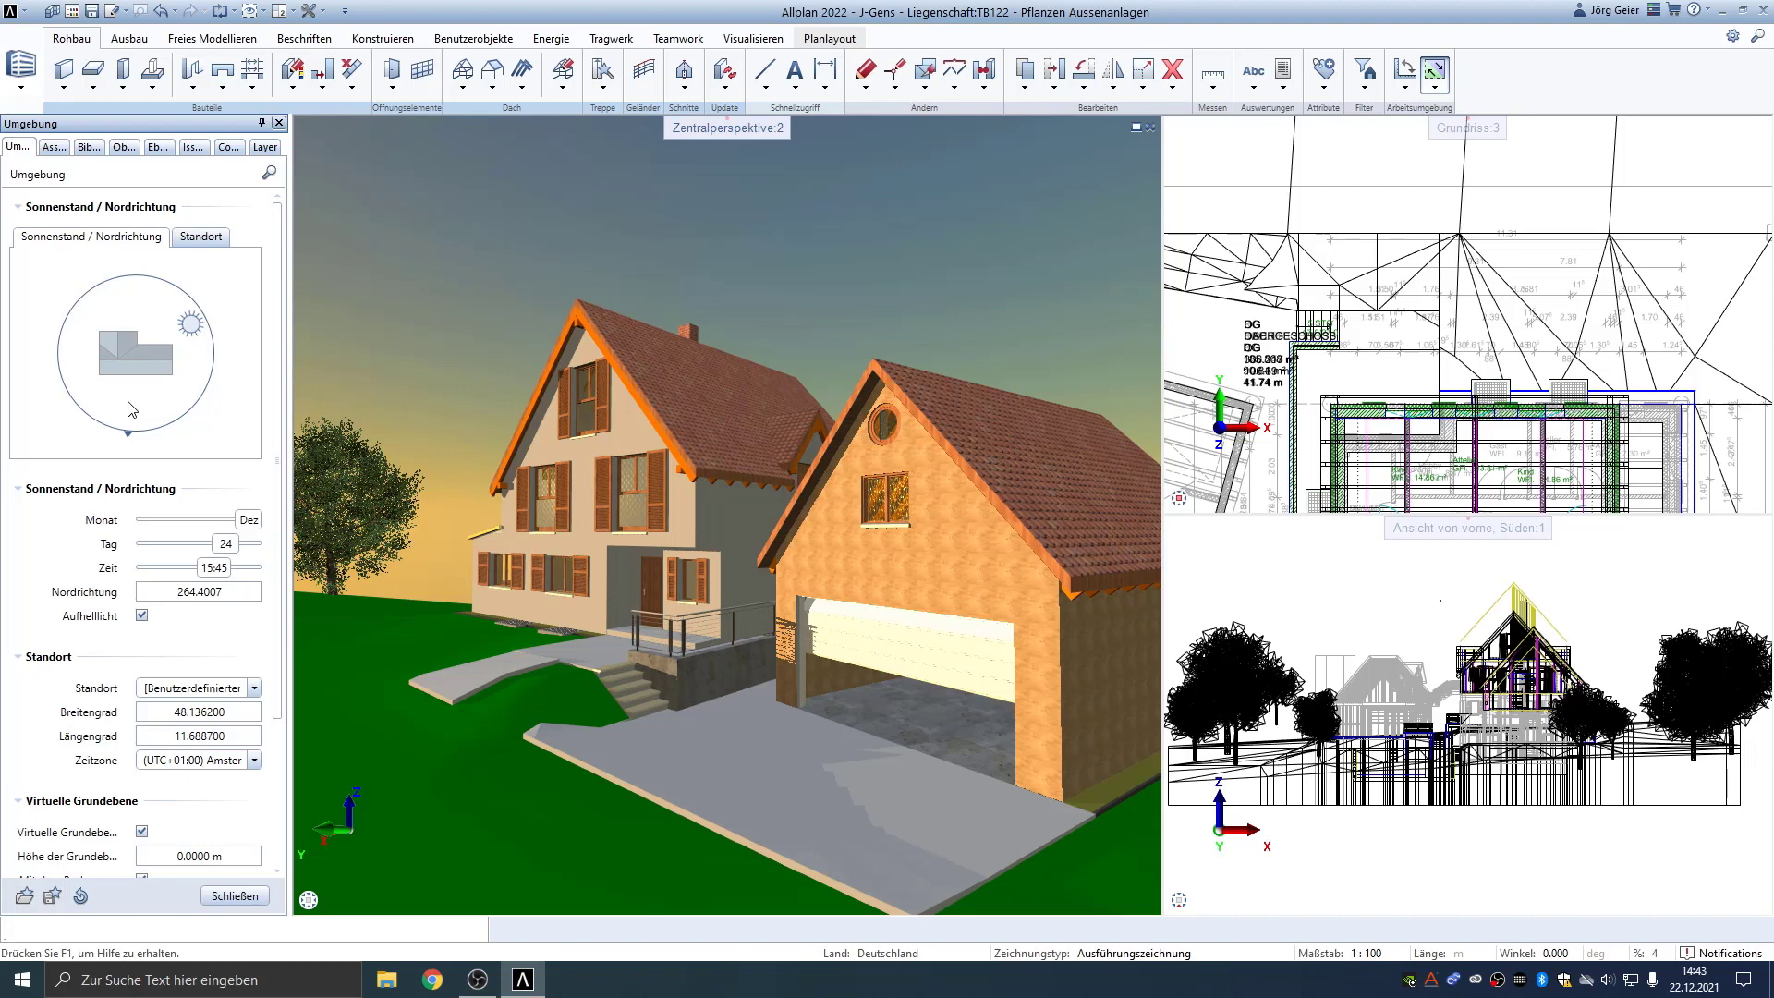
Turn on Nebel and pick a pale peach fog colour, FDF2DD
{"action": "left_click_drag", "start_coordinate": [282, 457], "coordinate": [282, 605]}
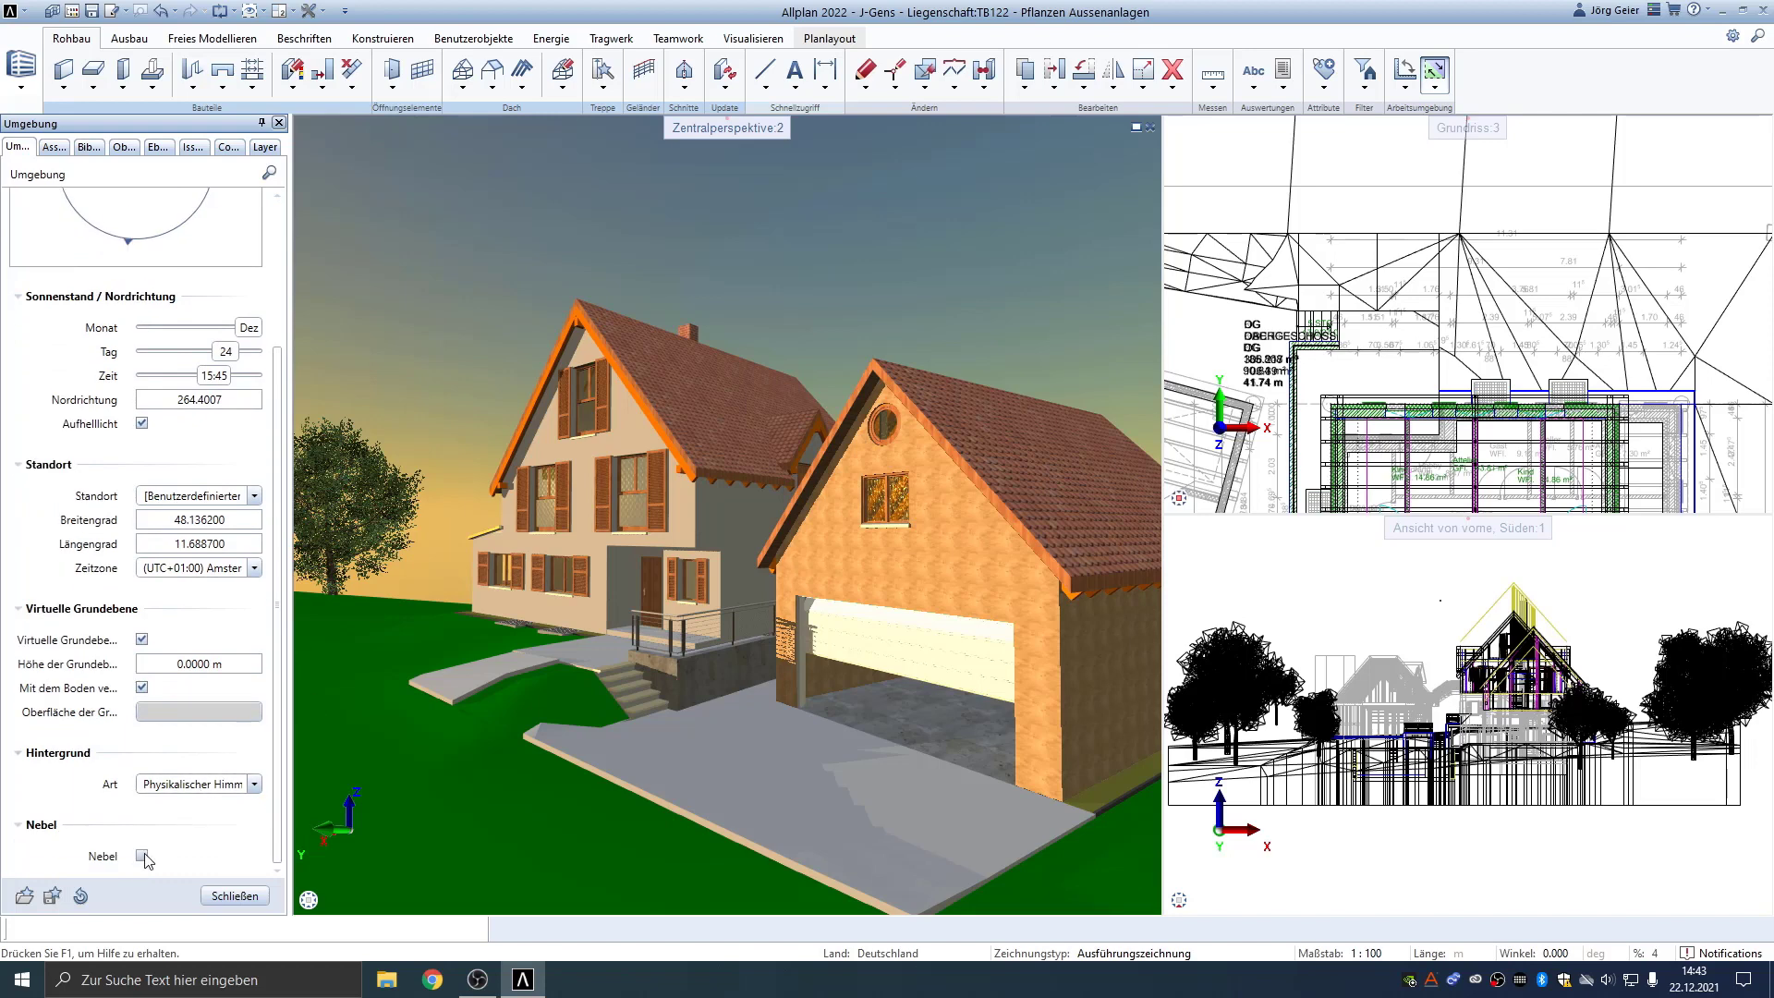
{"action": "left_click", "coordinate": [141, 856]}
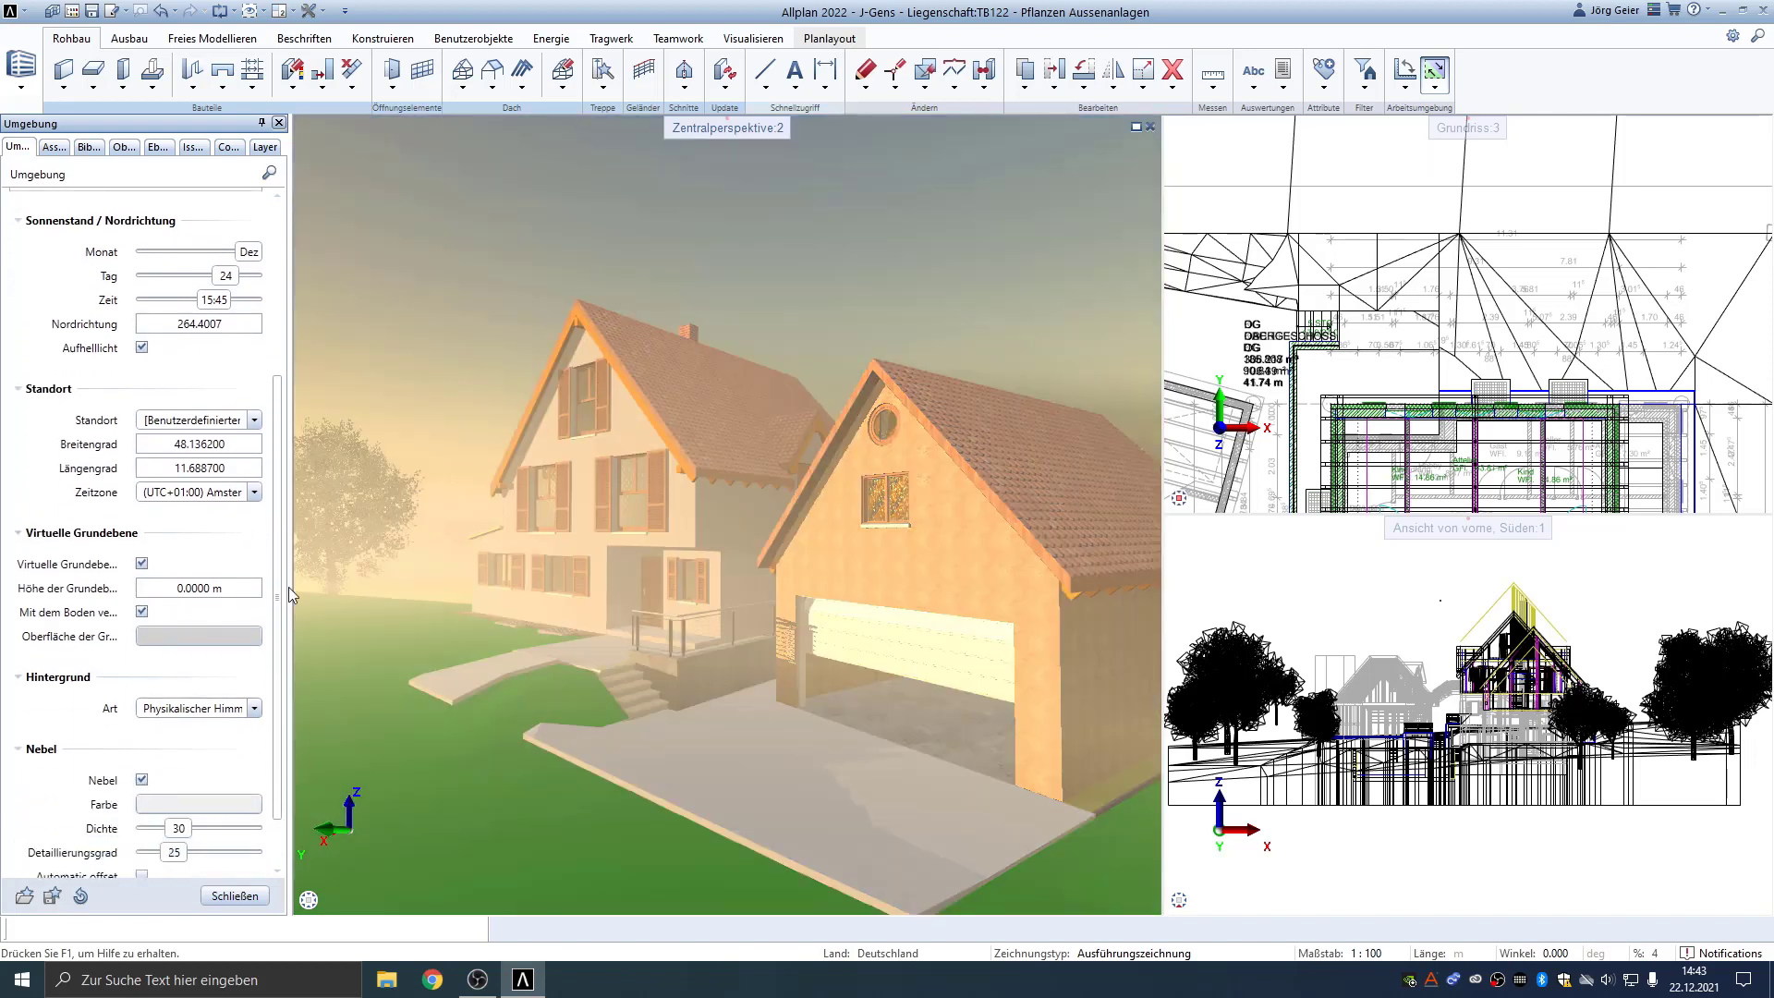
{"action": "left_click_drag", "start_coordinate": [278, 531], "coordinate": [287, 642]}
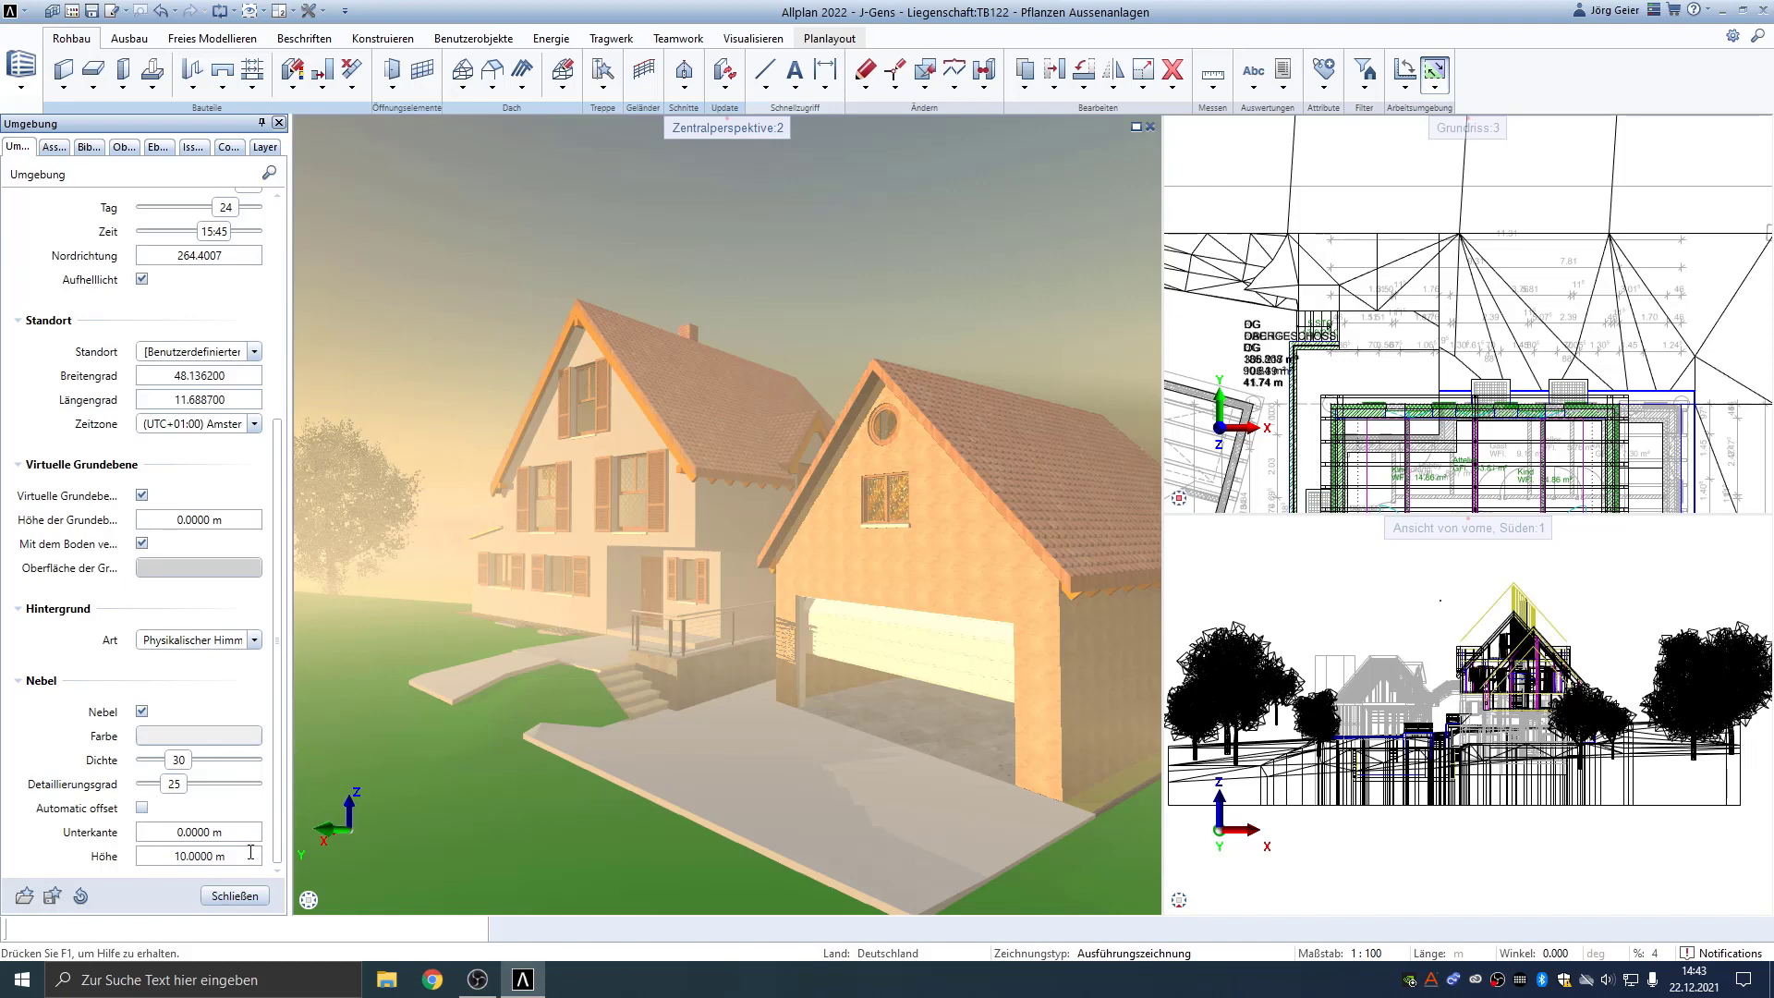
{"action": "left_click", "coordinate": [205, 737]}
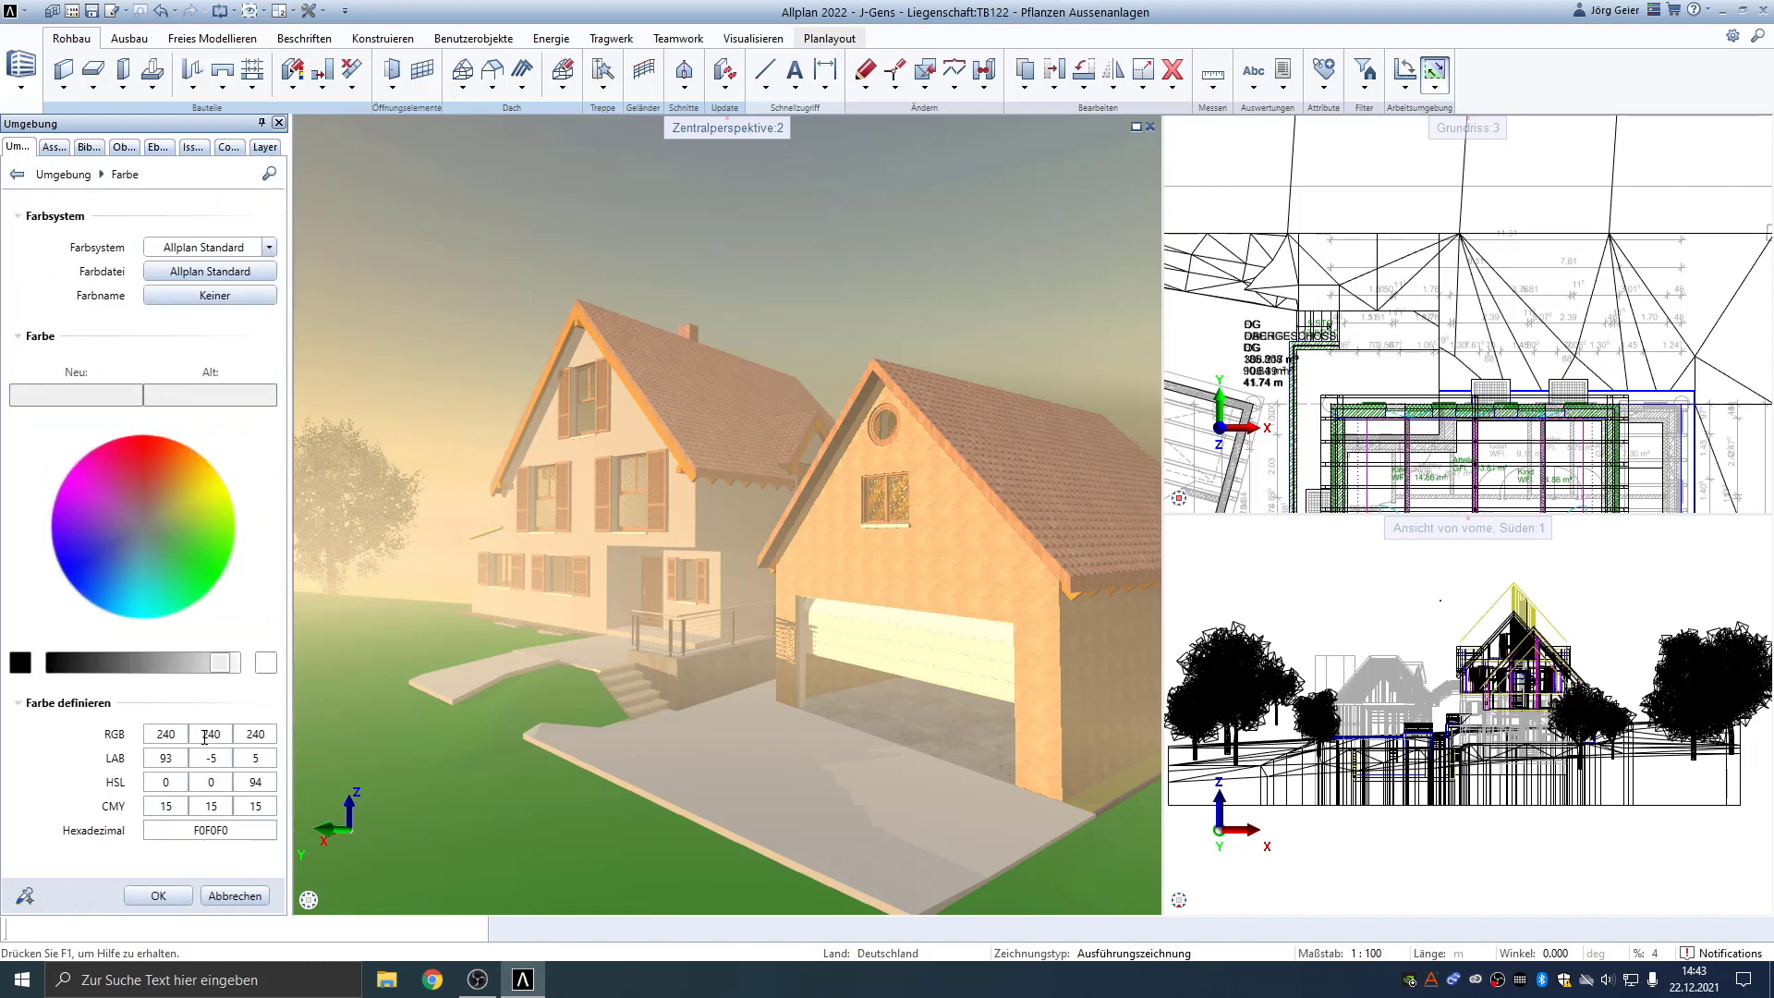
{"action": "left_click", "coordinate": [212, 480]}
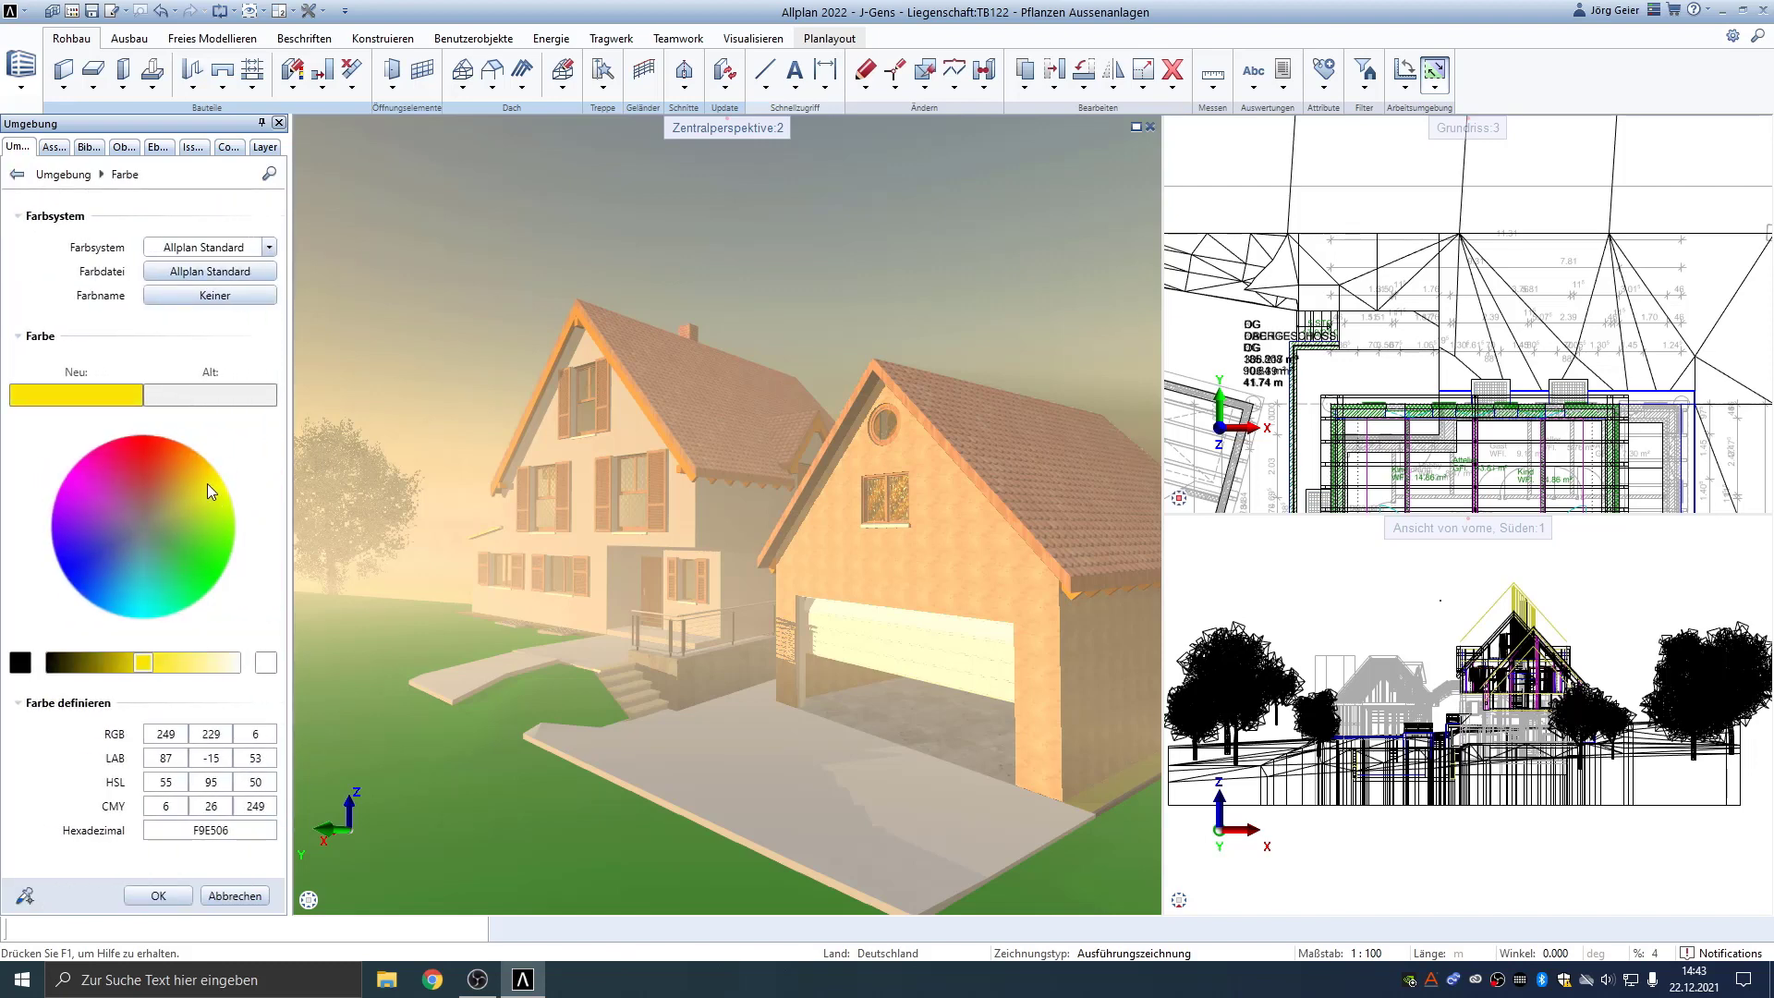
{"action": "left_click_drag", "start_coordinate": [203, 473], "coordinate": [192, 467]}
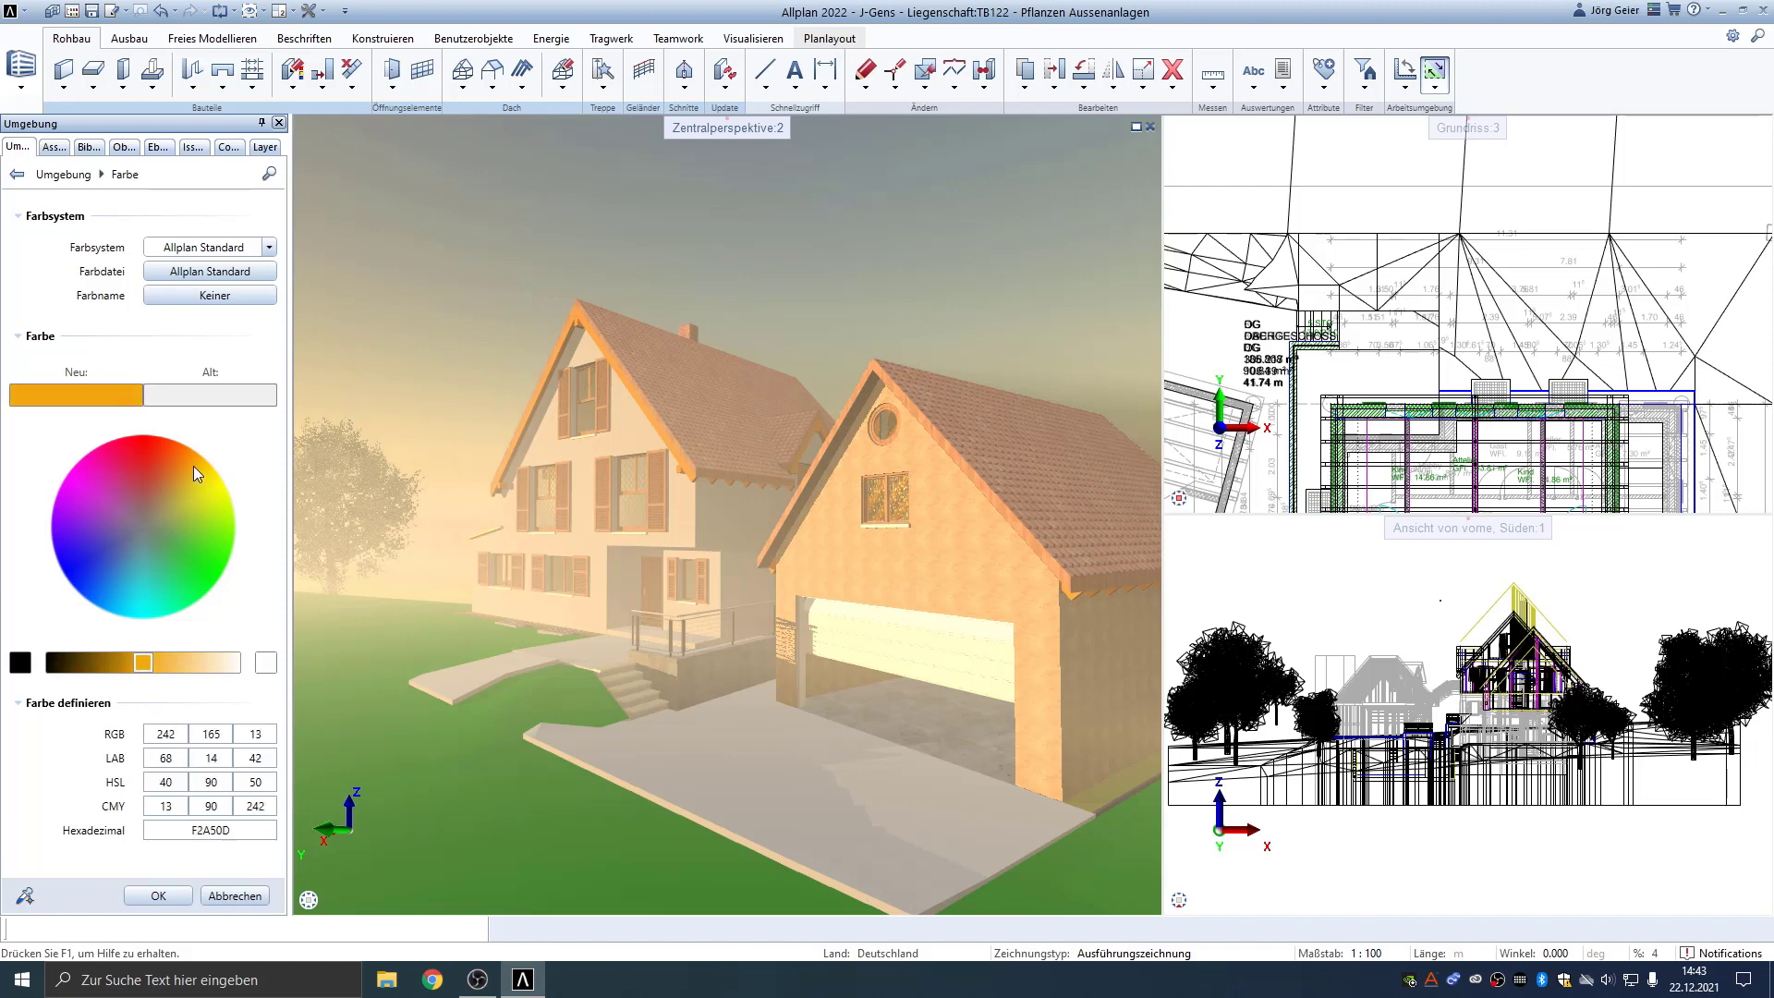
{"action": "left_click", "coordinate": [221, 664]}
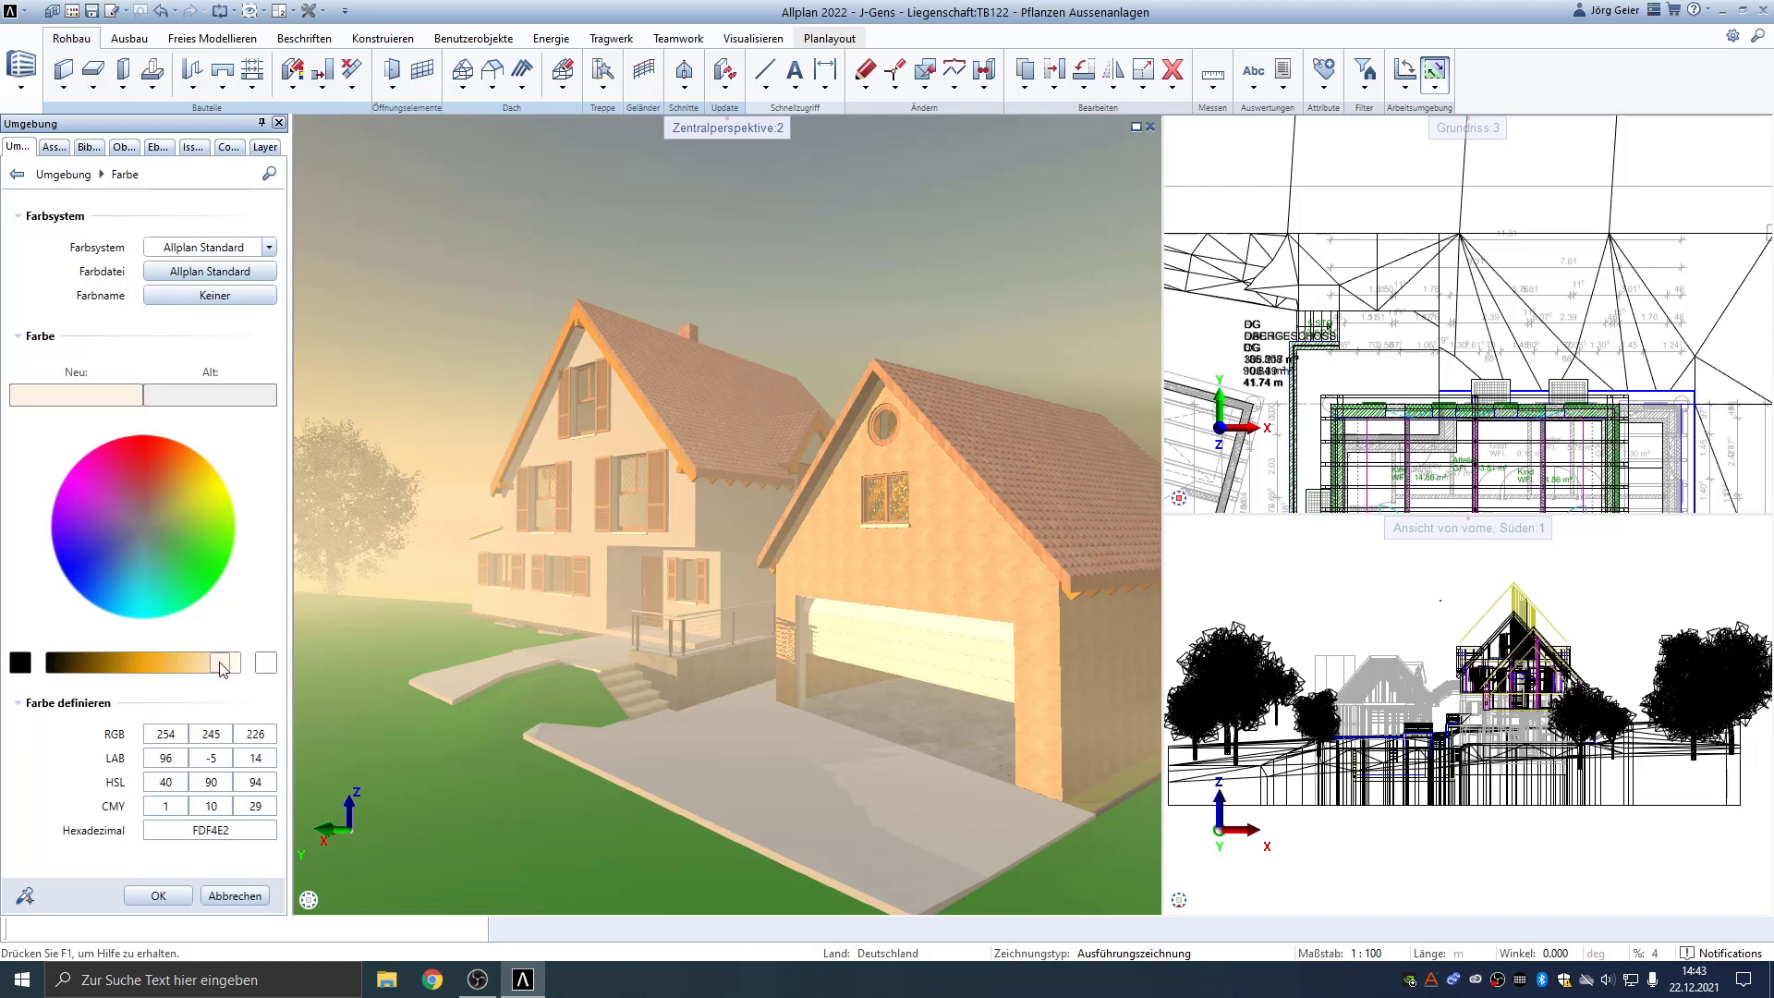
{"action": "left_click_drag", "start_coordinate": [222, 668], "coordinate": [224, 668]}
Confirm the peach fog colour, set fog detail 12 and lower edge -7 m
{"action": "left_click", "coordinate": [158, 896]}
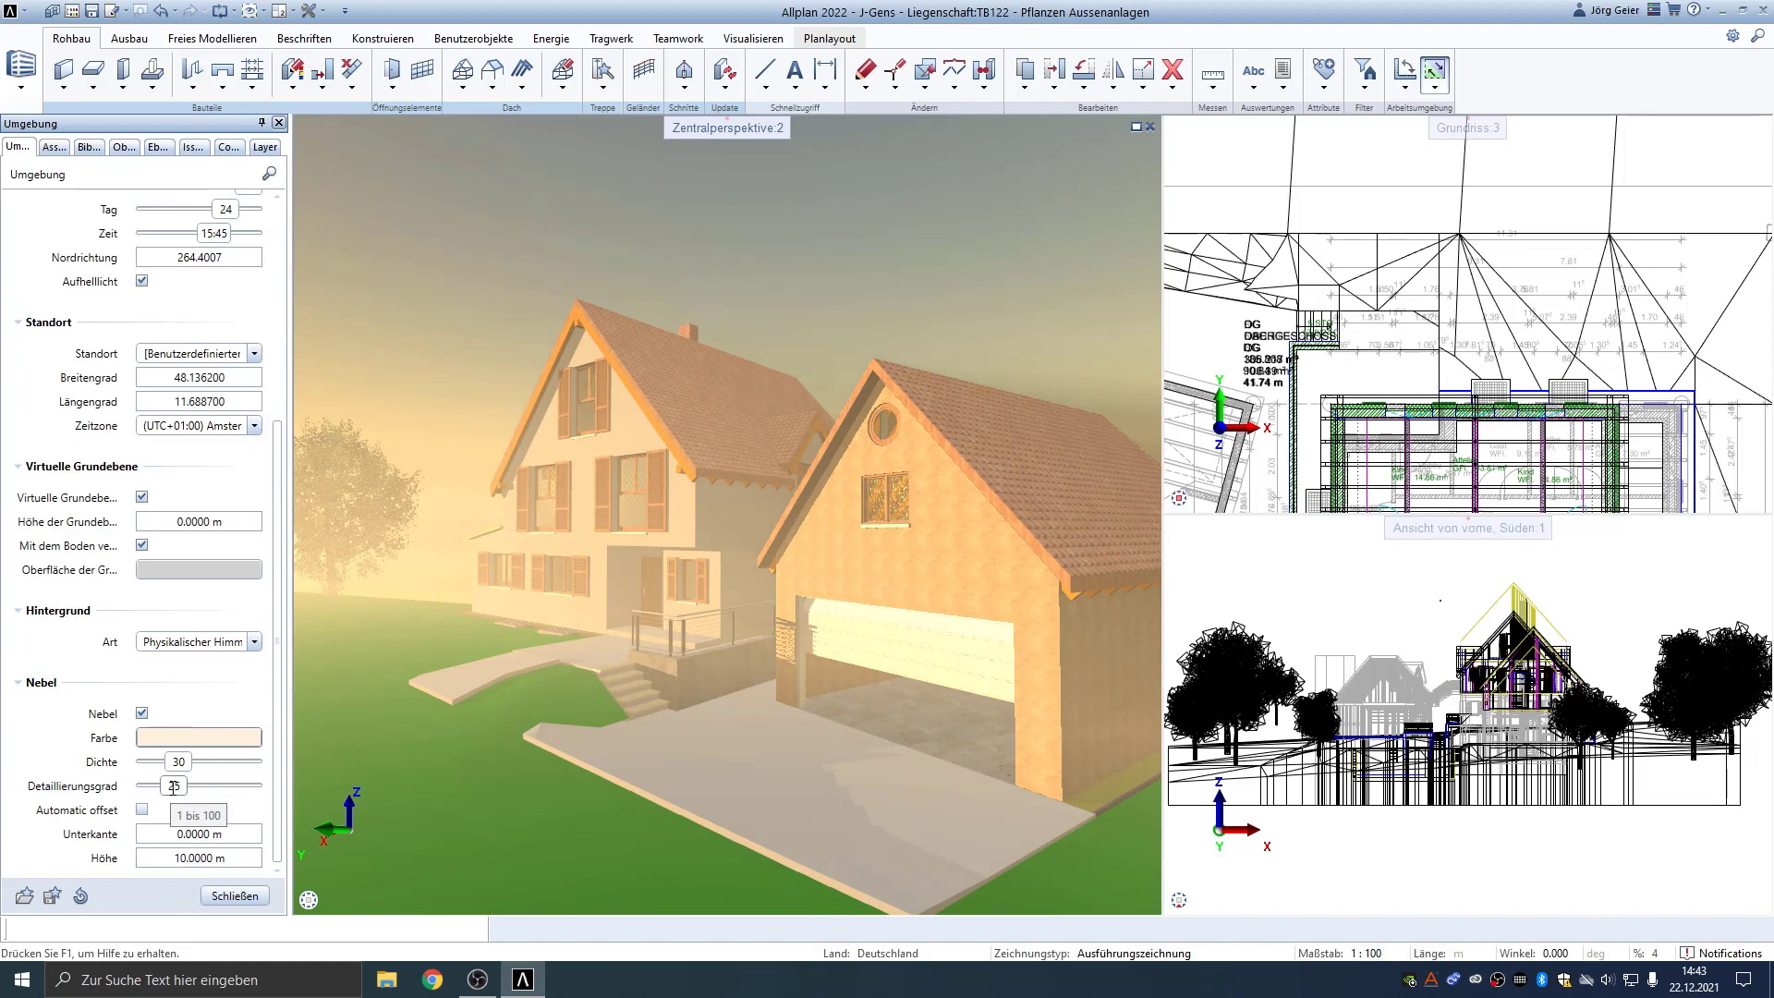
{"action": "mouse_move", "coordinate": [173, 785]}
{"action": "left_mouse_down"}
{"action": "mouse_move", "coordinate": [157, 788]}
{"action": "mouse_move", "coordinate": [230, 761]}
{"action": "mouse_move", "coordinate": [176, 765]}
{"action": "mouse_move", "coordinate": [204, 786]}
{"action": "mouse_move", "coordinate": [164, 759]}
{"action": "left_mouse_up"}
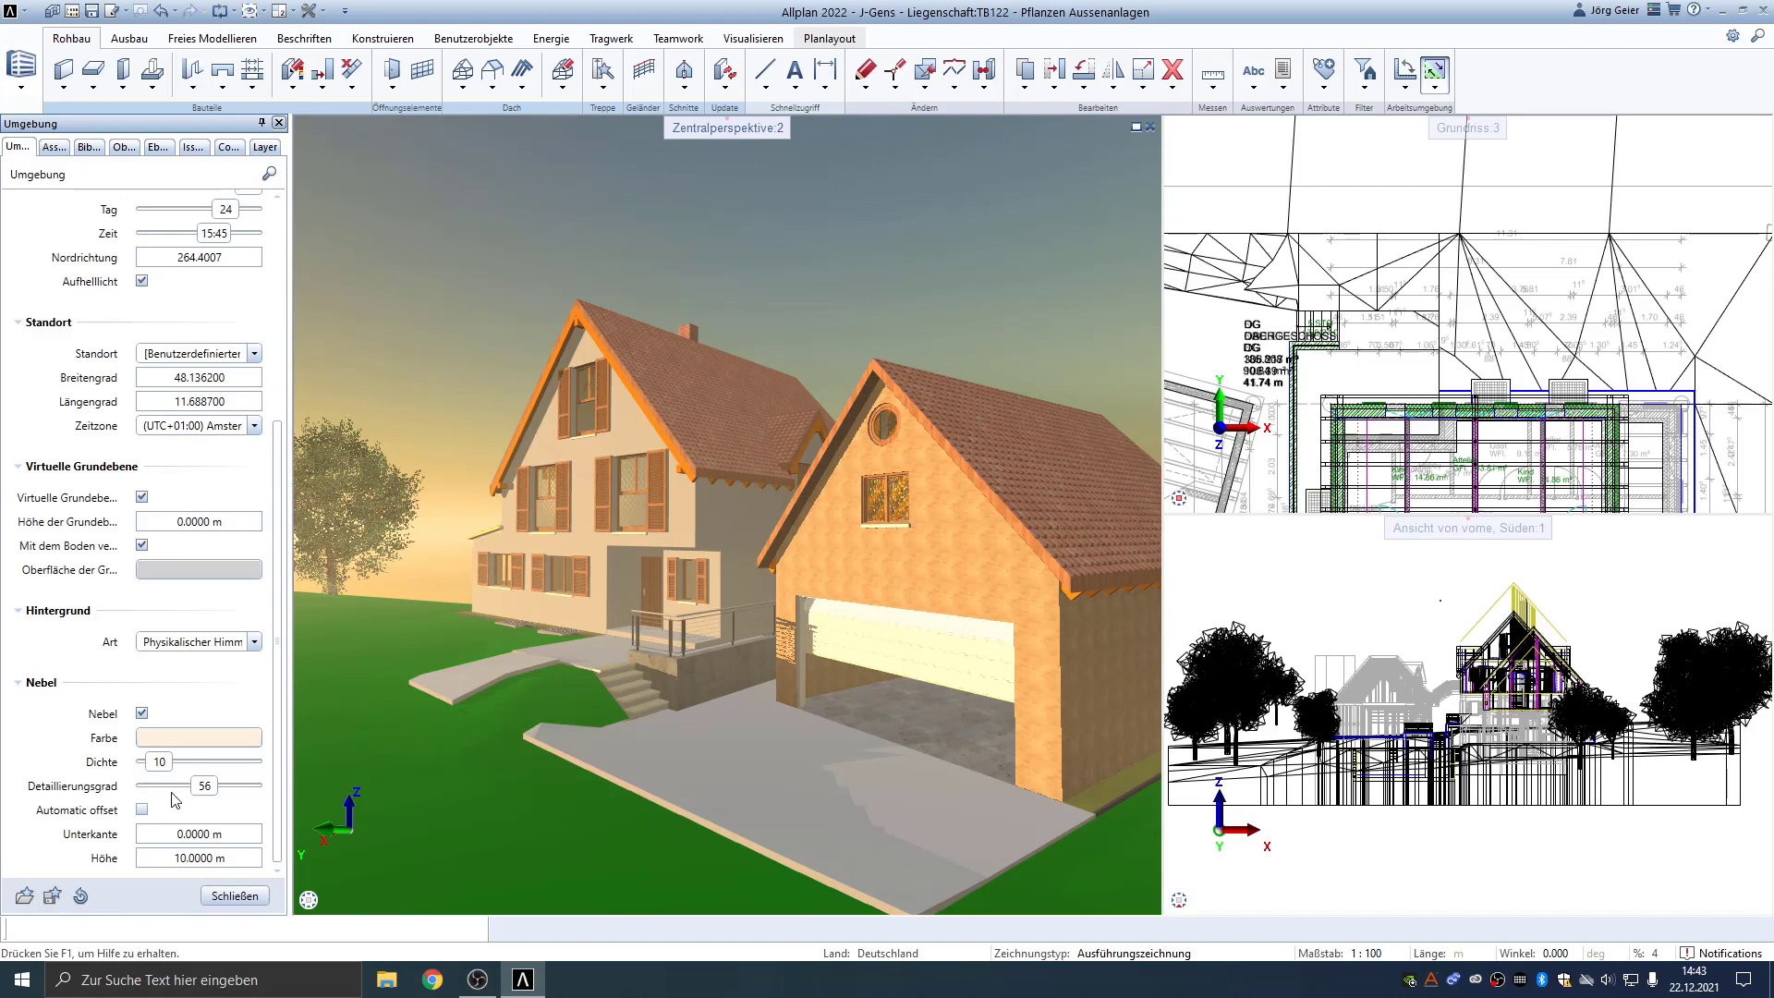
{"action": "left_click", "coordinate": [224, 834]}
{"action": "key", "text": "BackSpace"}
{"action": "type", "text": "-"}
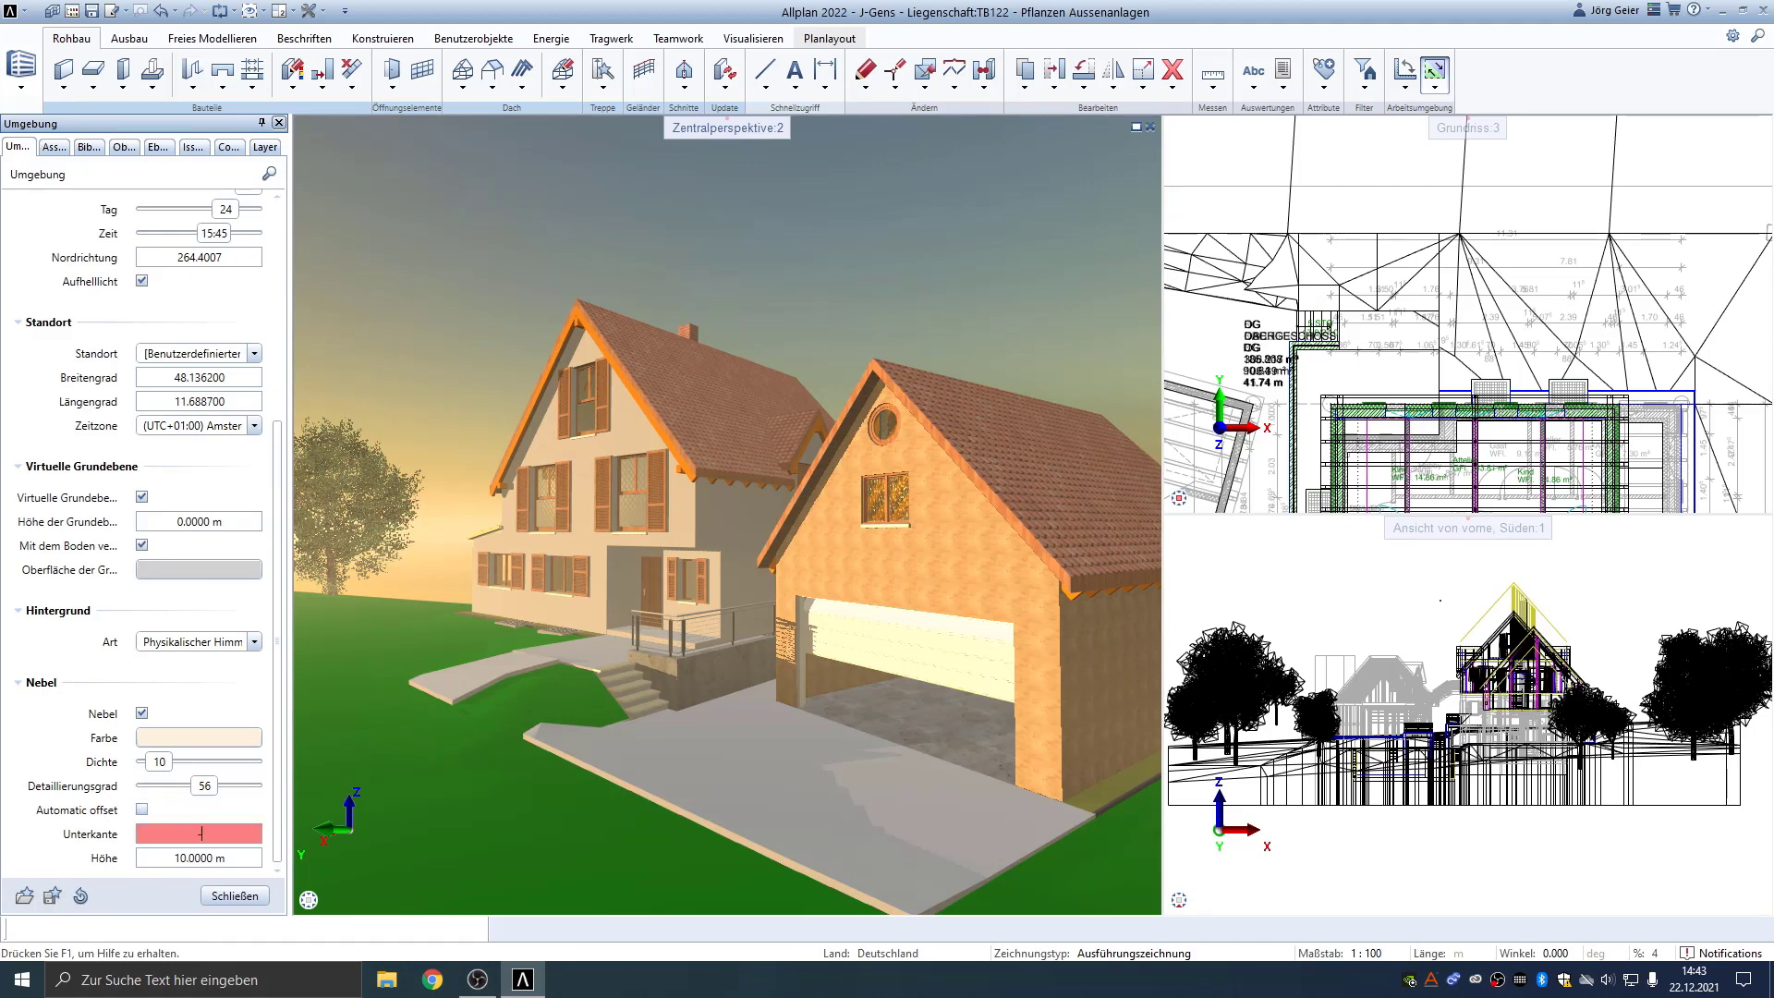
{"action": "type", "text": "7"}
{"action": "key", "text": "Return"}
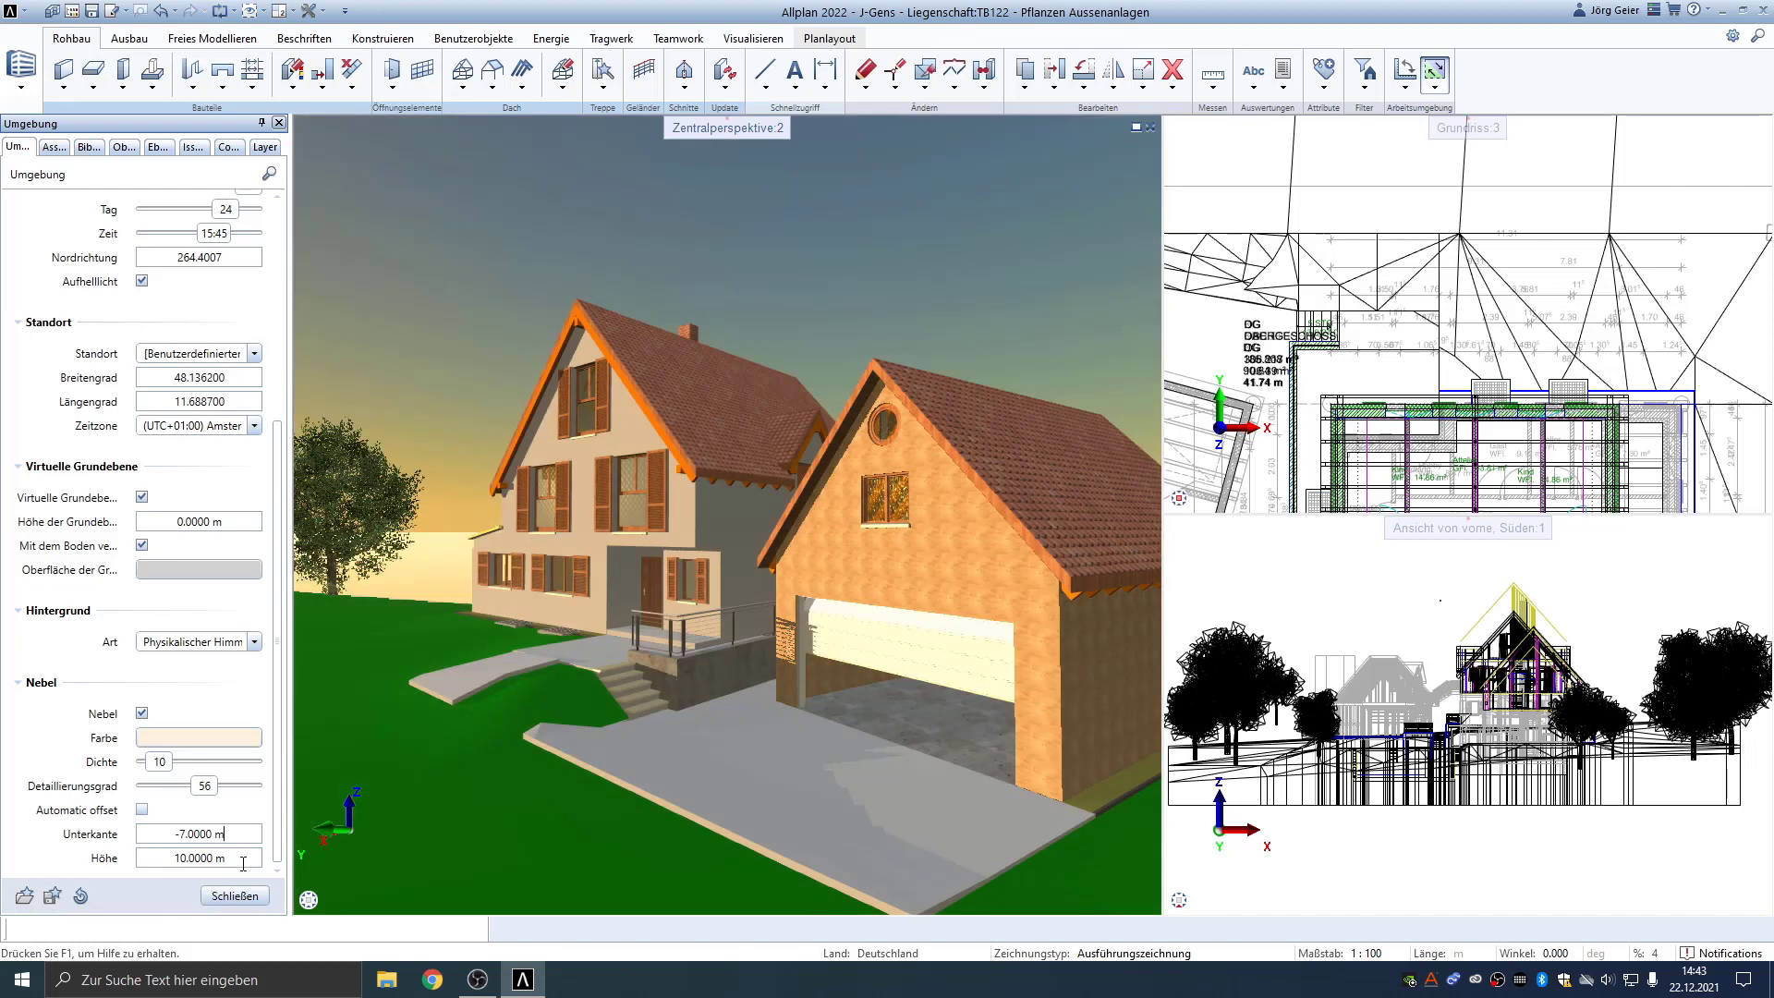
Set the fog height to 20 m and the fog density to 13
{"action": "left_click", "coordinate": [236, 857]}
{"action": "type", "text": "5"}
{"action": "key", "text": "Return"}
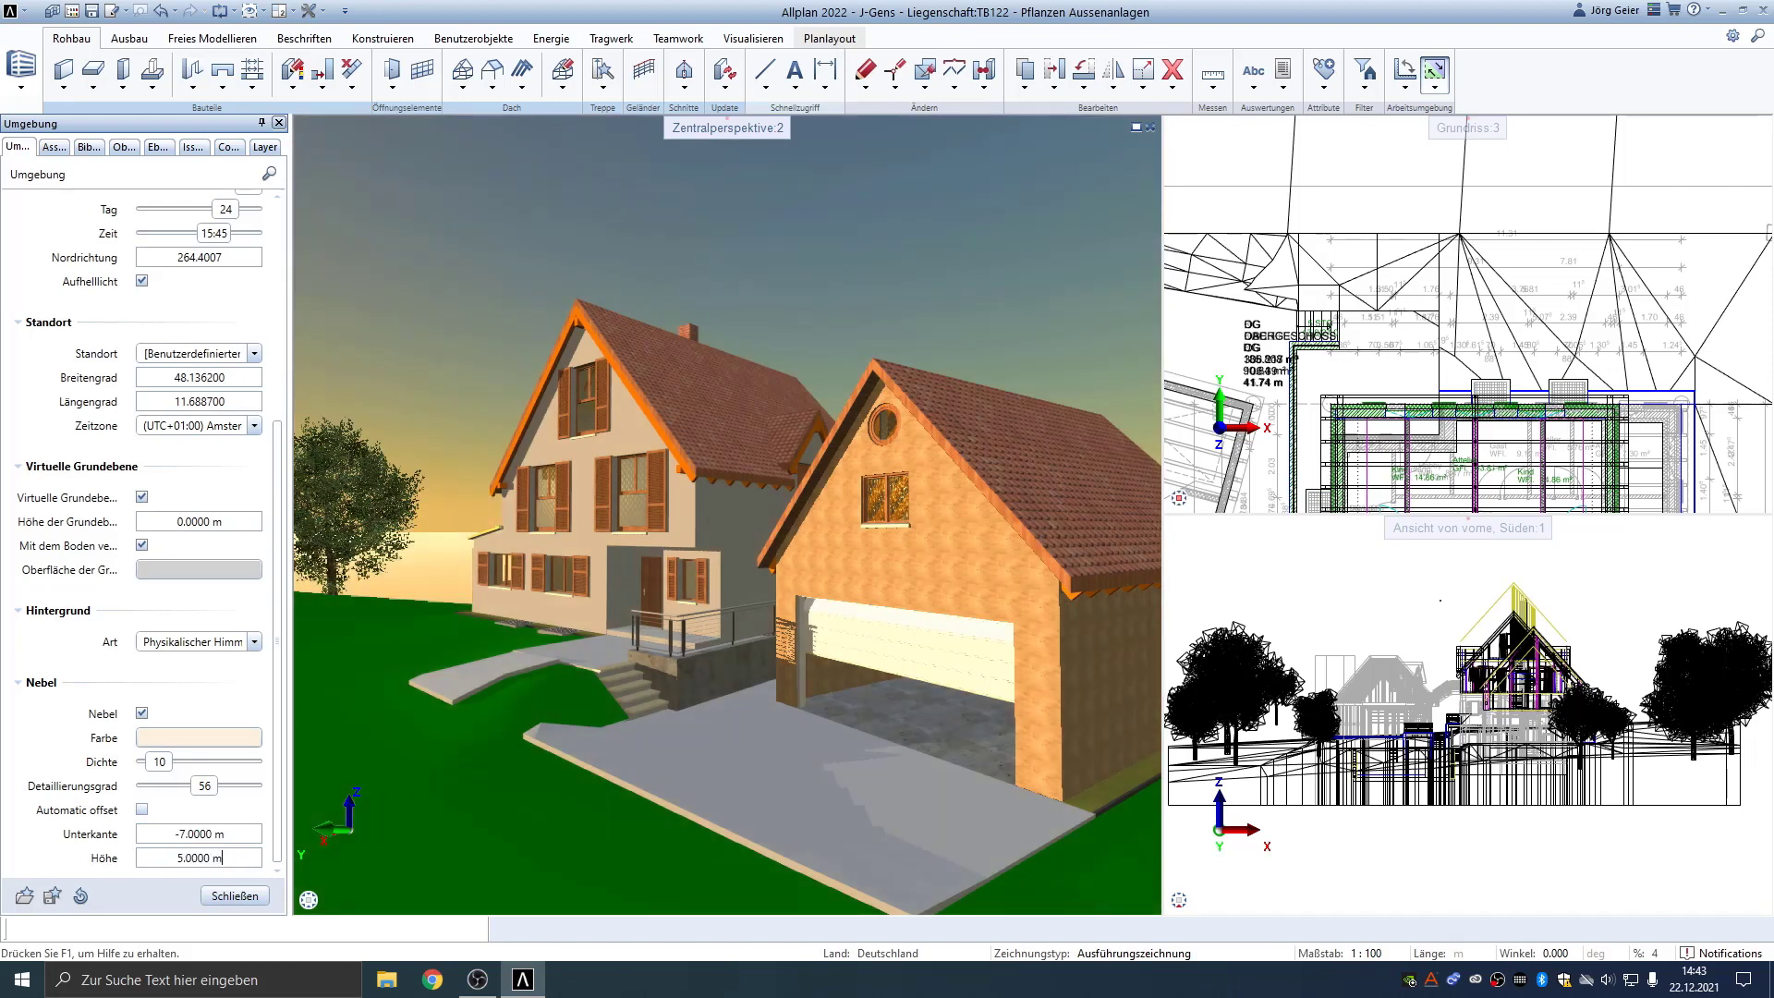
{"action": "left_click", "coordinate": [239, 858]}
{"action": "type", "text": "2"}
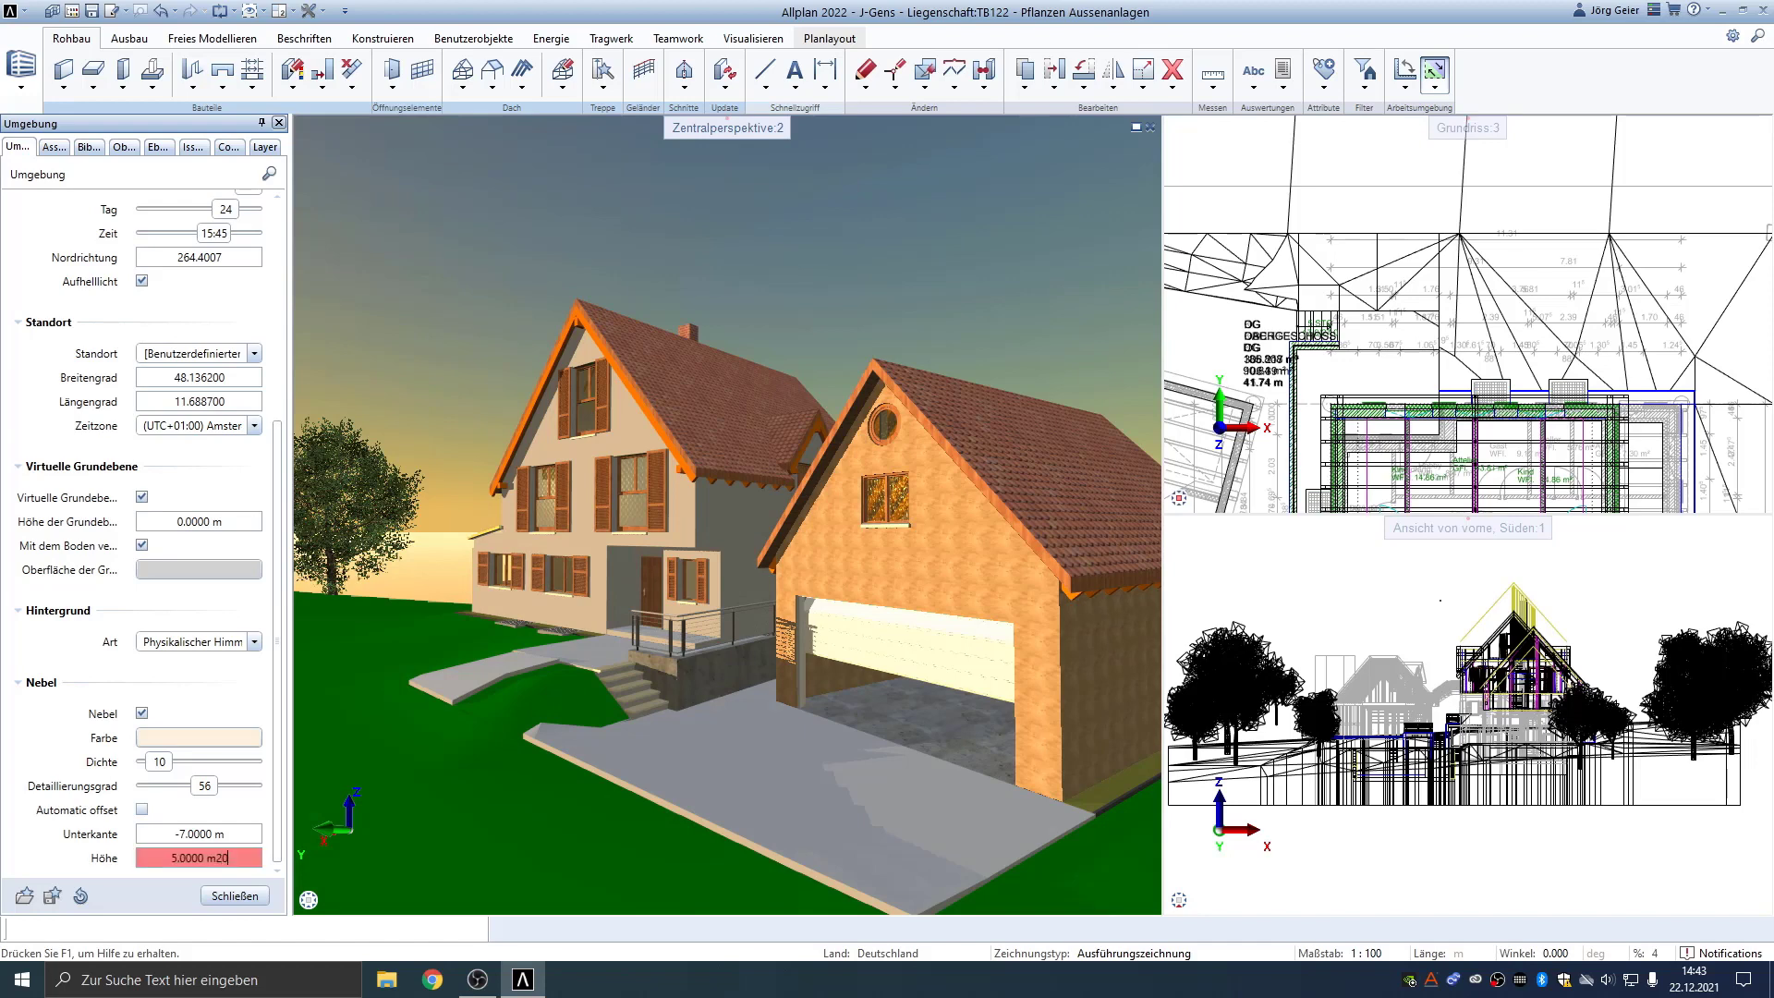
{"action": "type", "text": "5.0"}
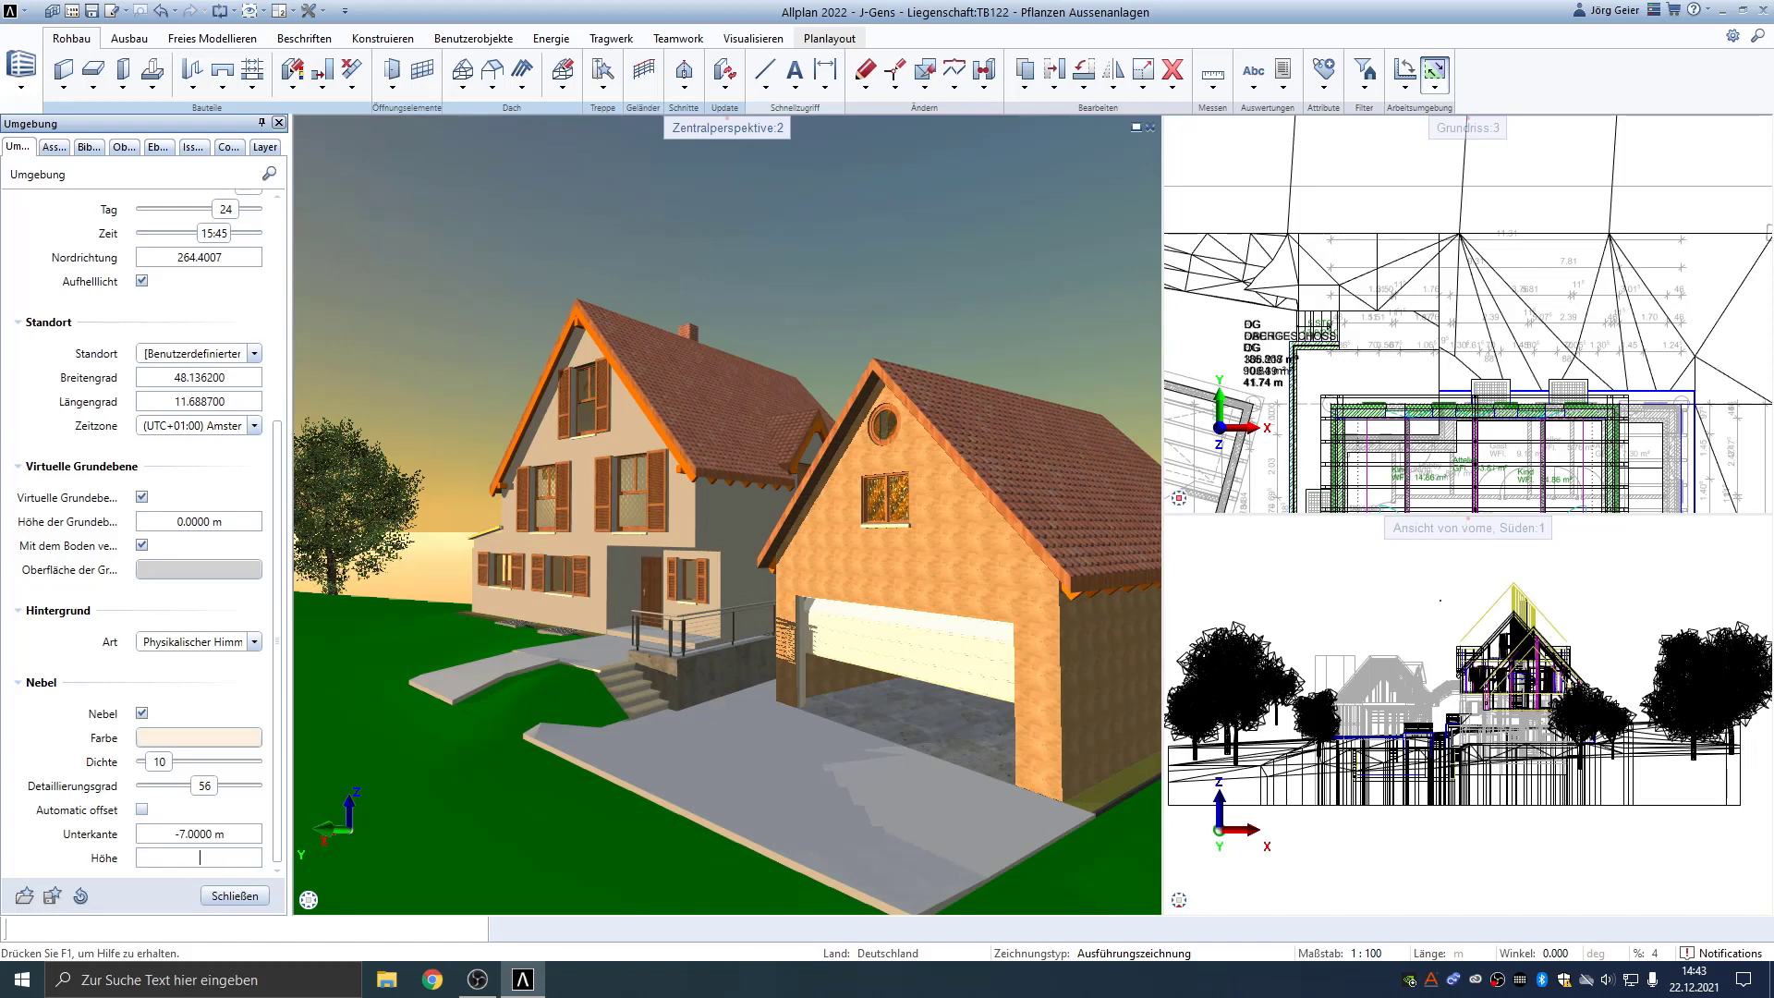
{"action": "key", "text": "Return"}
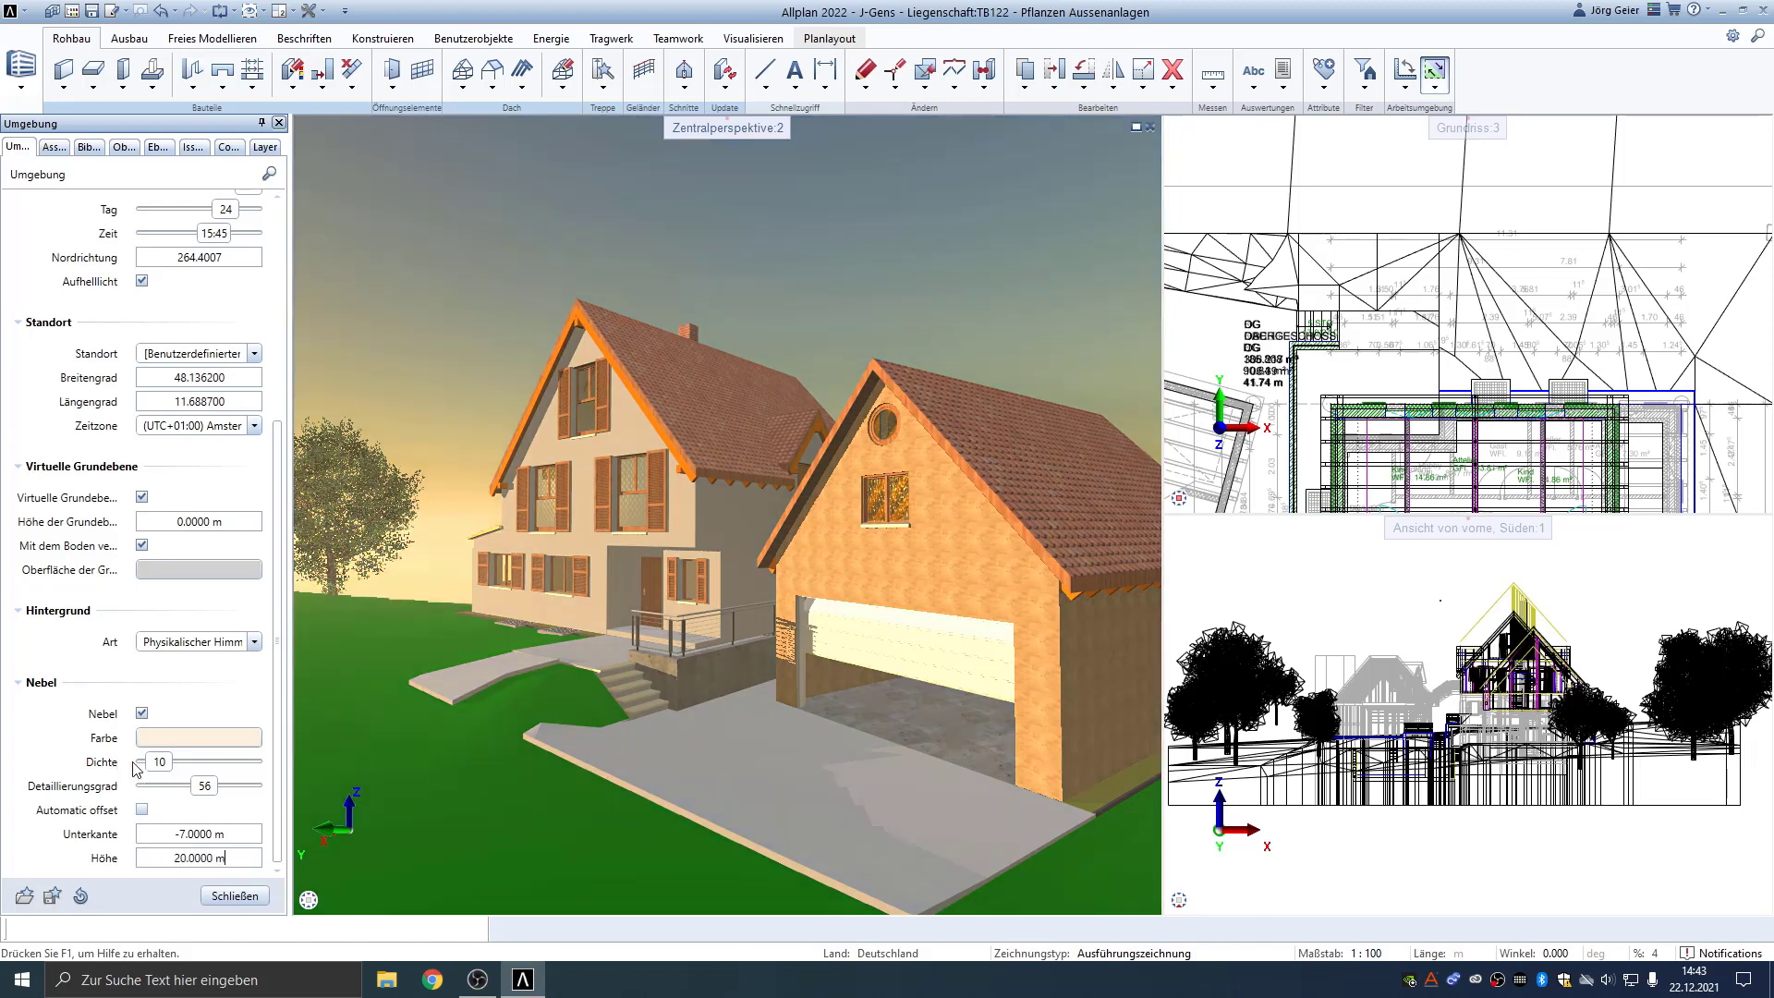
{"action": "scroll", "coordinate": [162, 763], "scroll_direction": "up", "scroll_amount": 1}
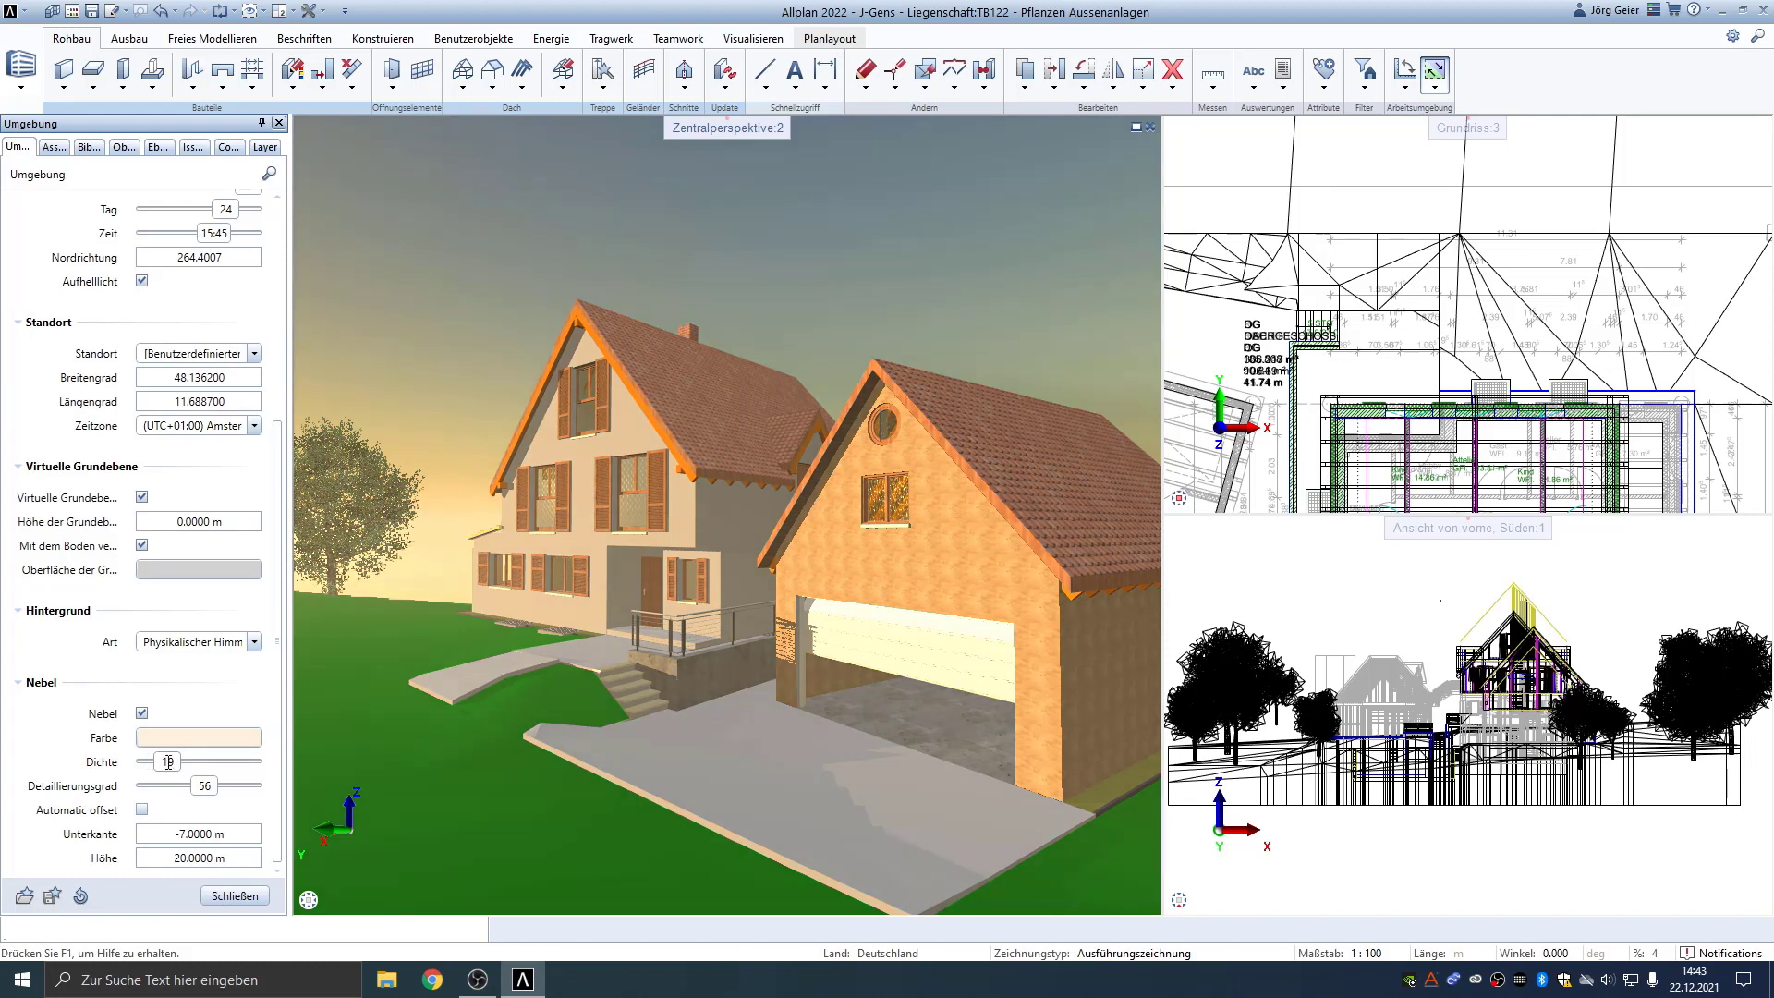
{"action": "scroll", "coordinate": [162, 762], "scroll_direction": "up", "scroll_amount": 1}
Enable ambient occlusion, bloom and lens effect with soft shadows for the Animation view type
{"action": "left_click", "coordinate": [1146, 900]}
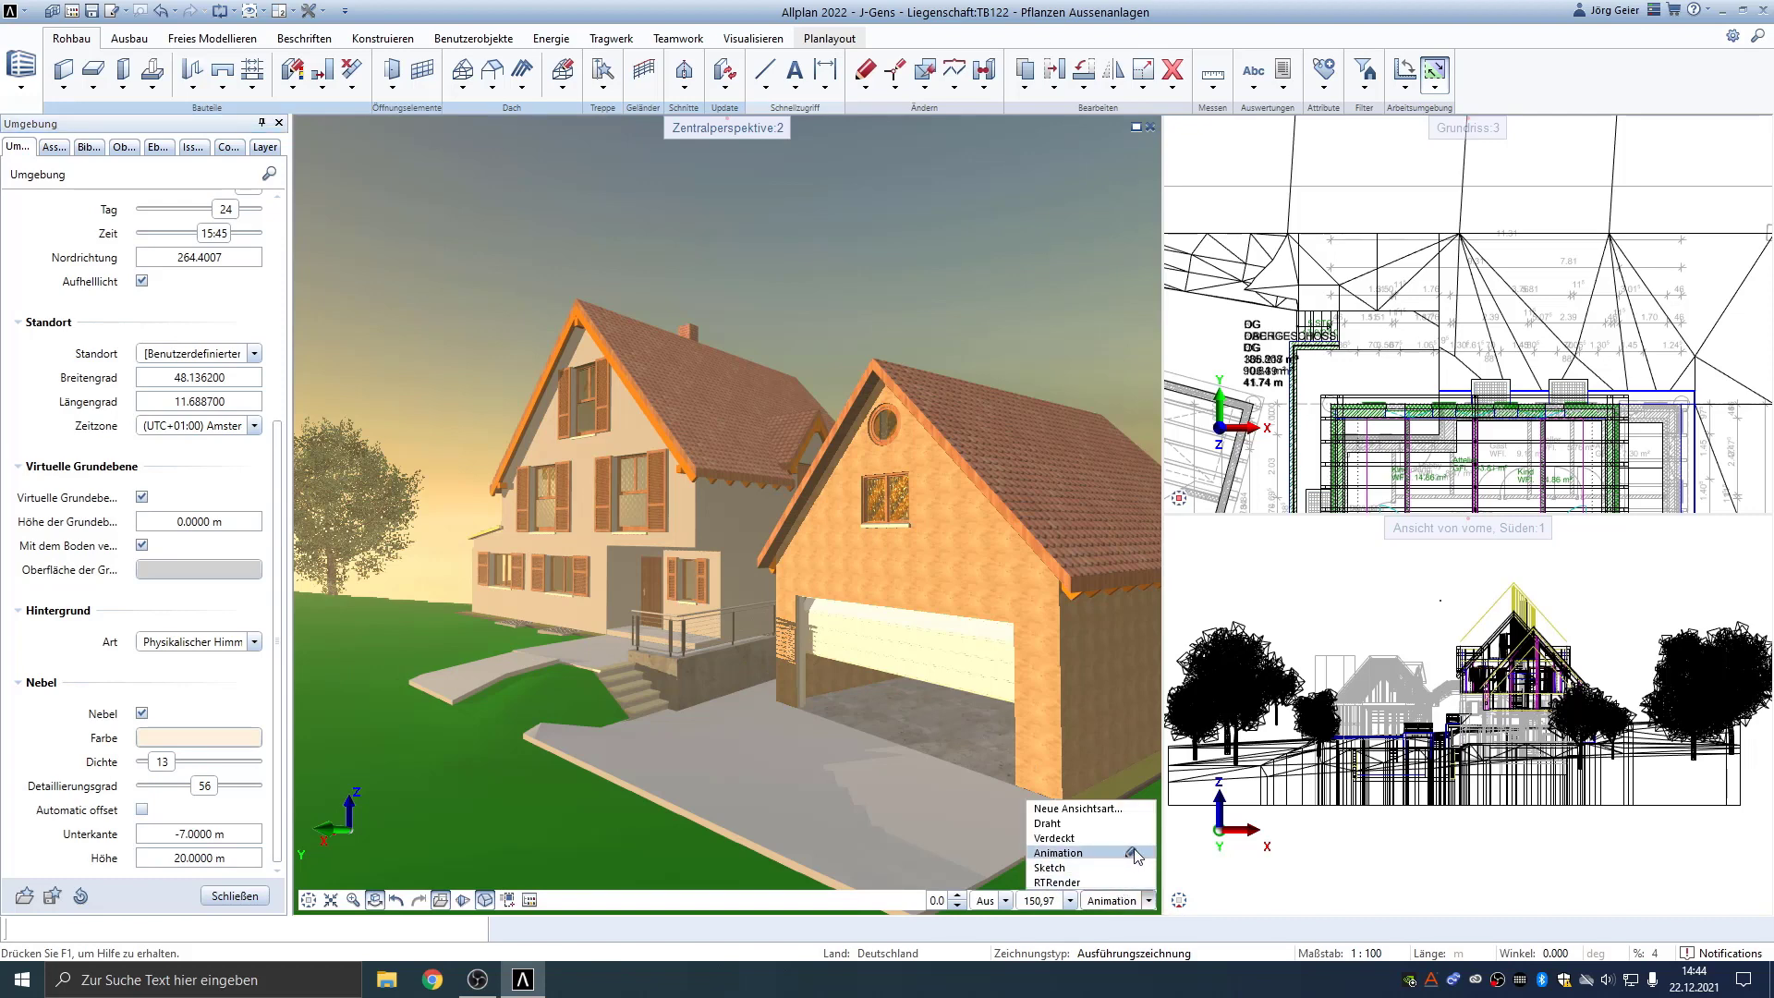
{"action": "left_click", "coordinate": [1132, 852]}
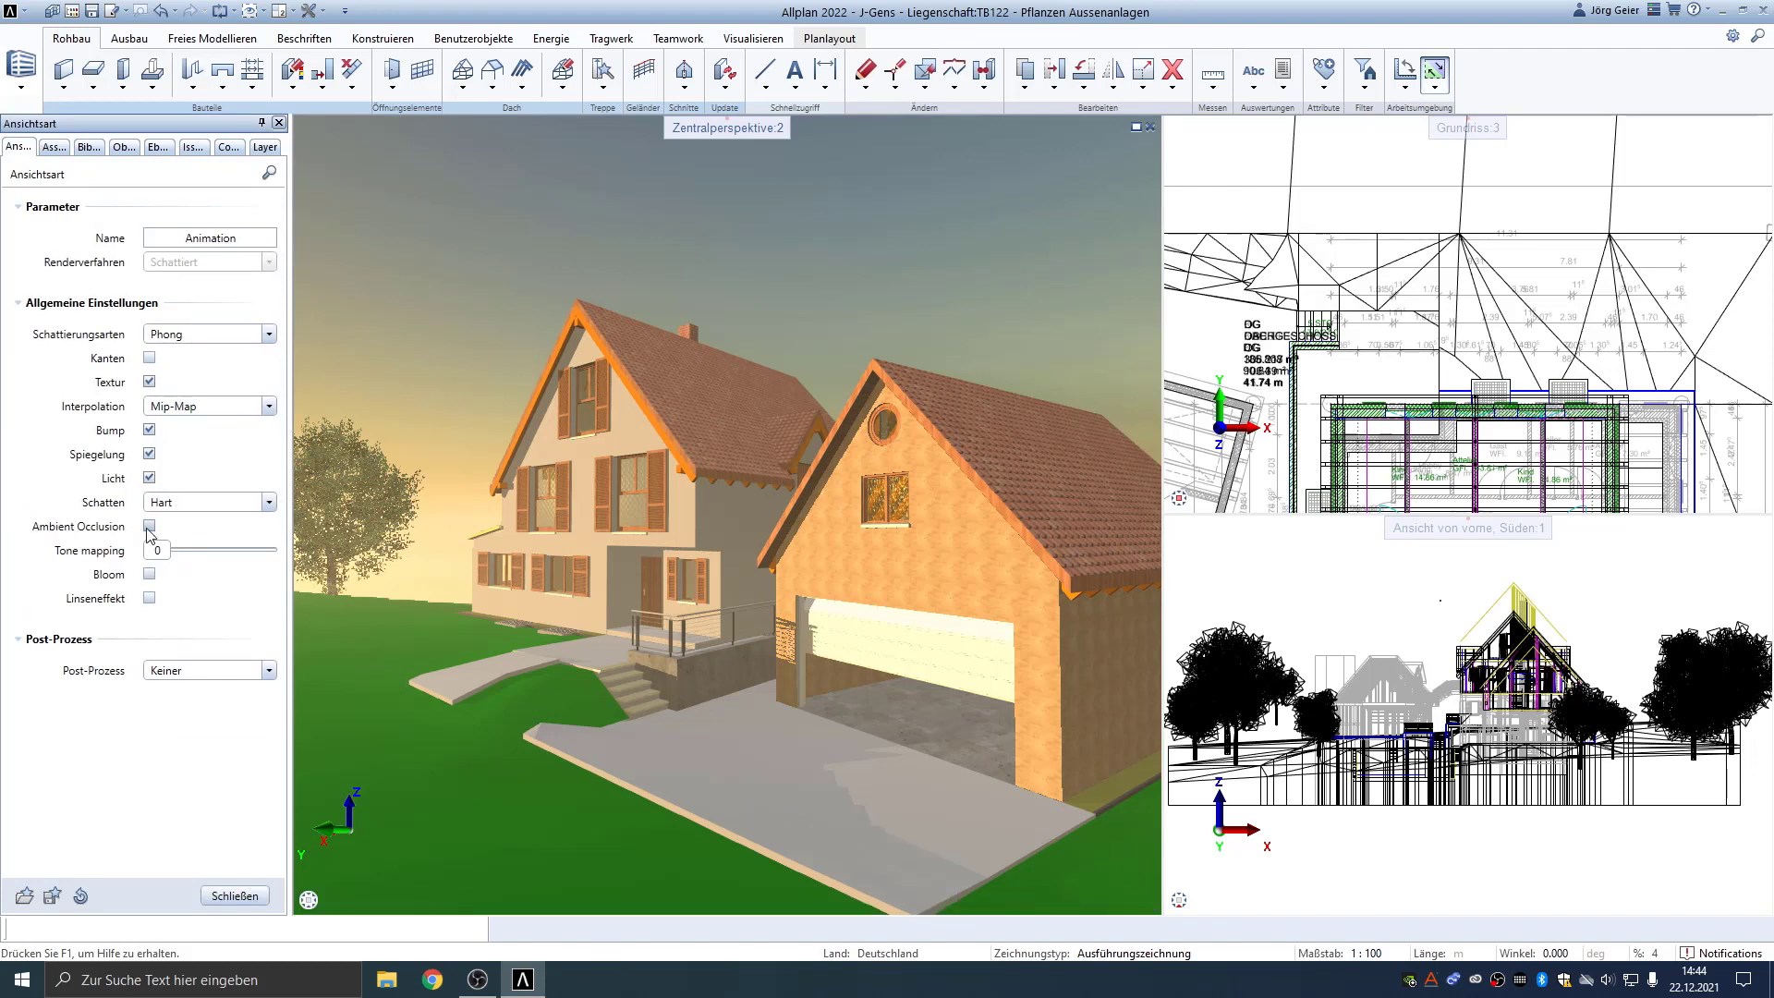
{"action": "left_click", "coordinate": [149, 526]}
{"action": "left_click", "coordinate": [149, 645]}
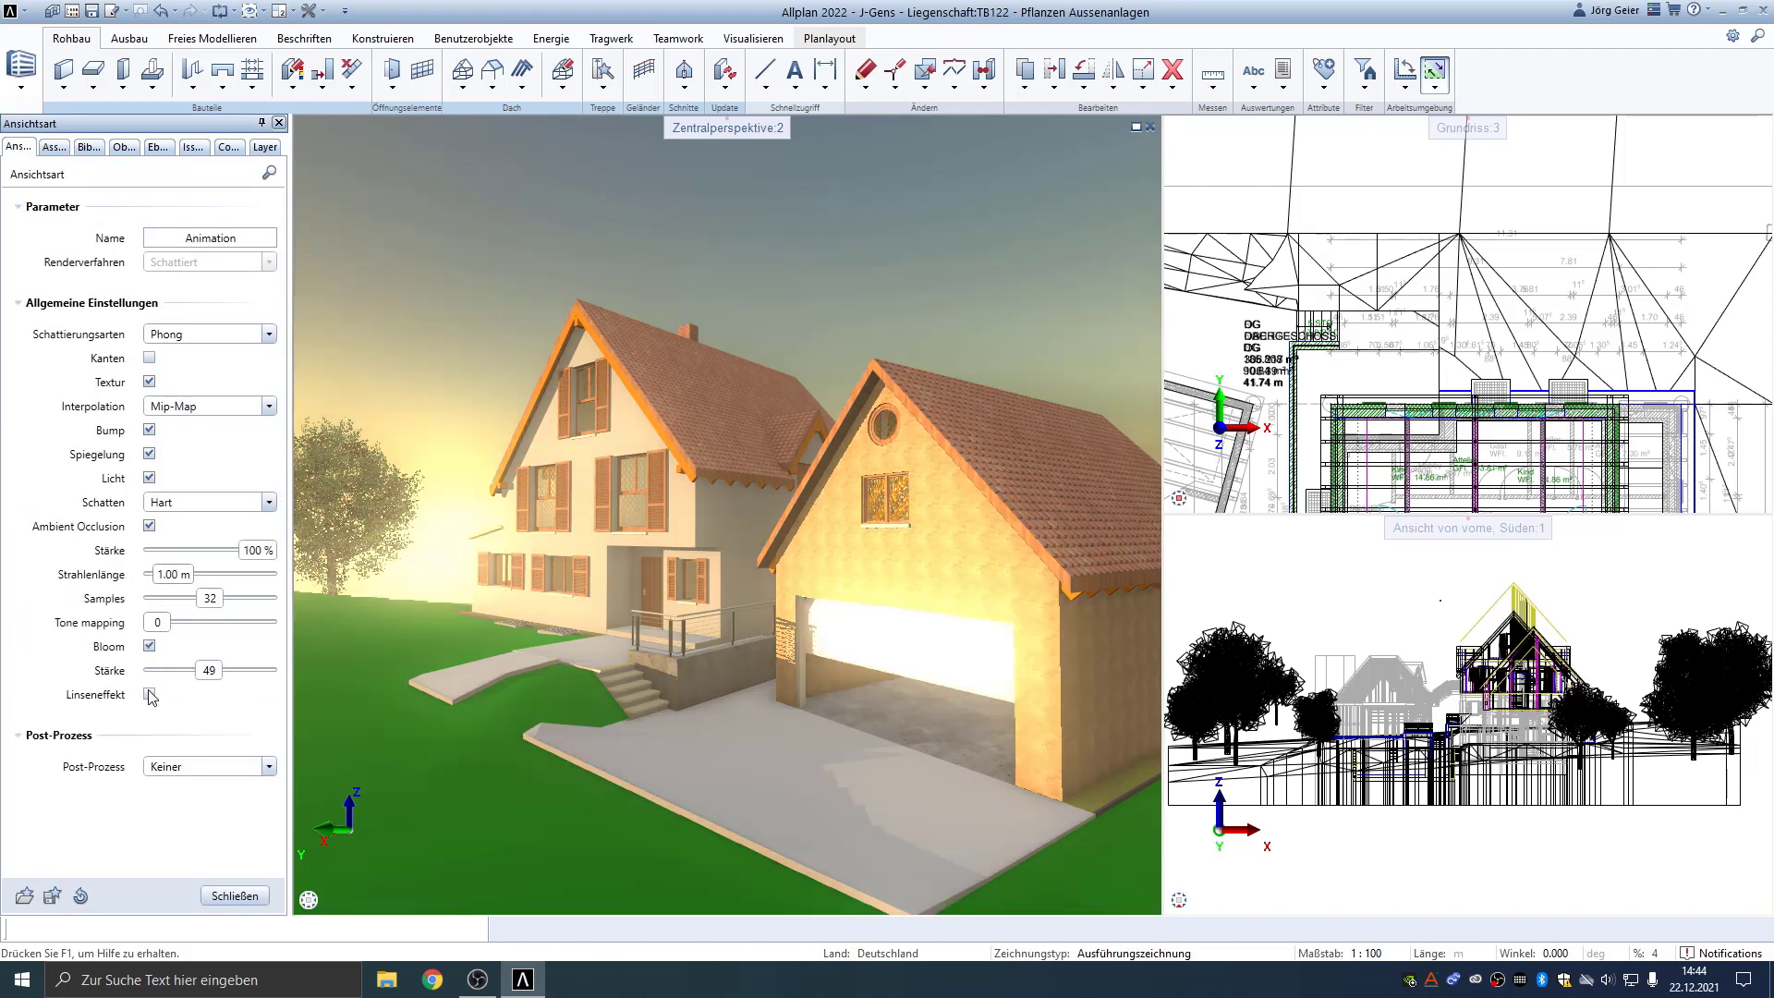
{"action": "left_click", "coordinate": [149, 694]}
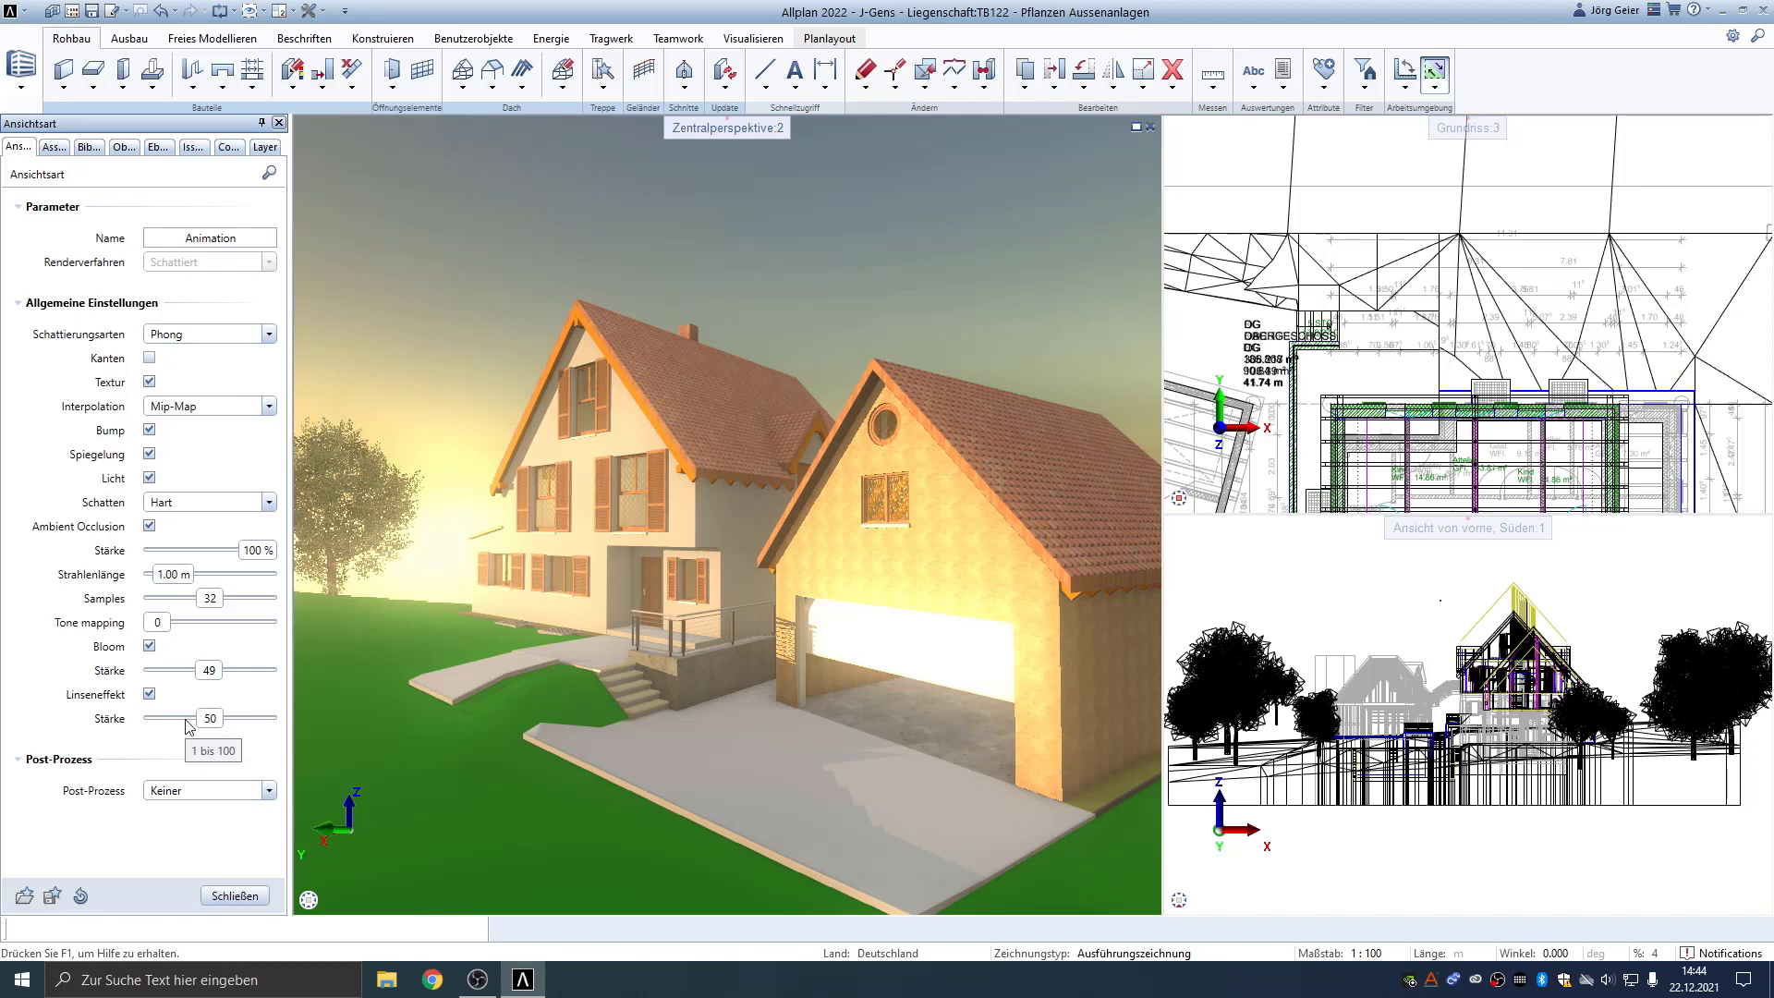
{"action": "left_click", "coordinate": [268, 503]}
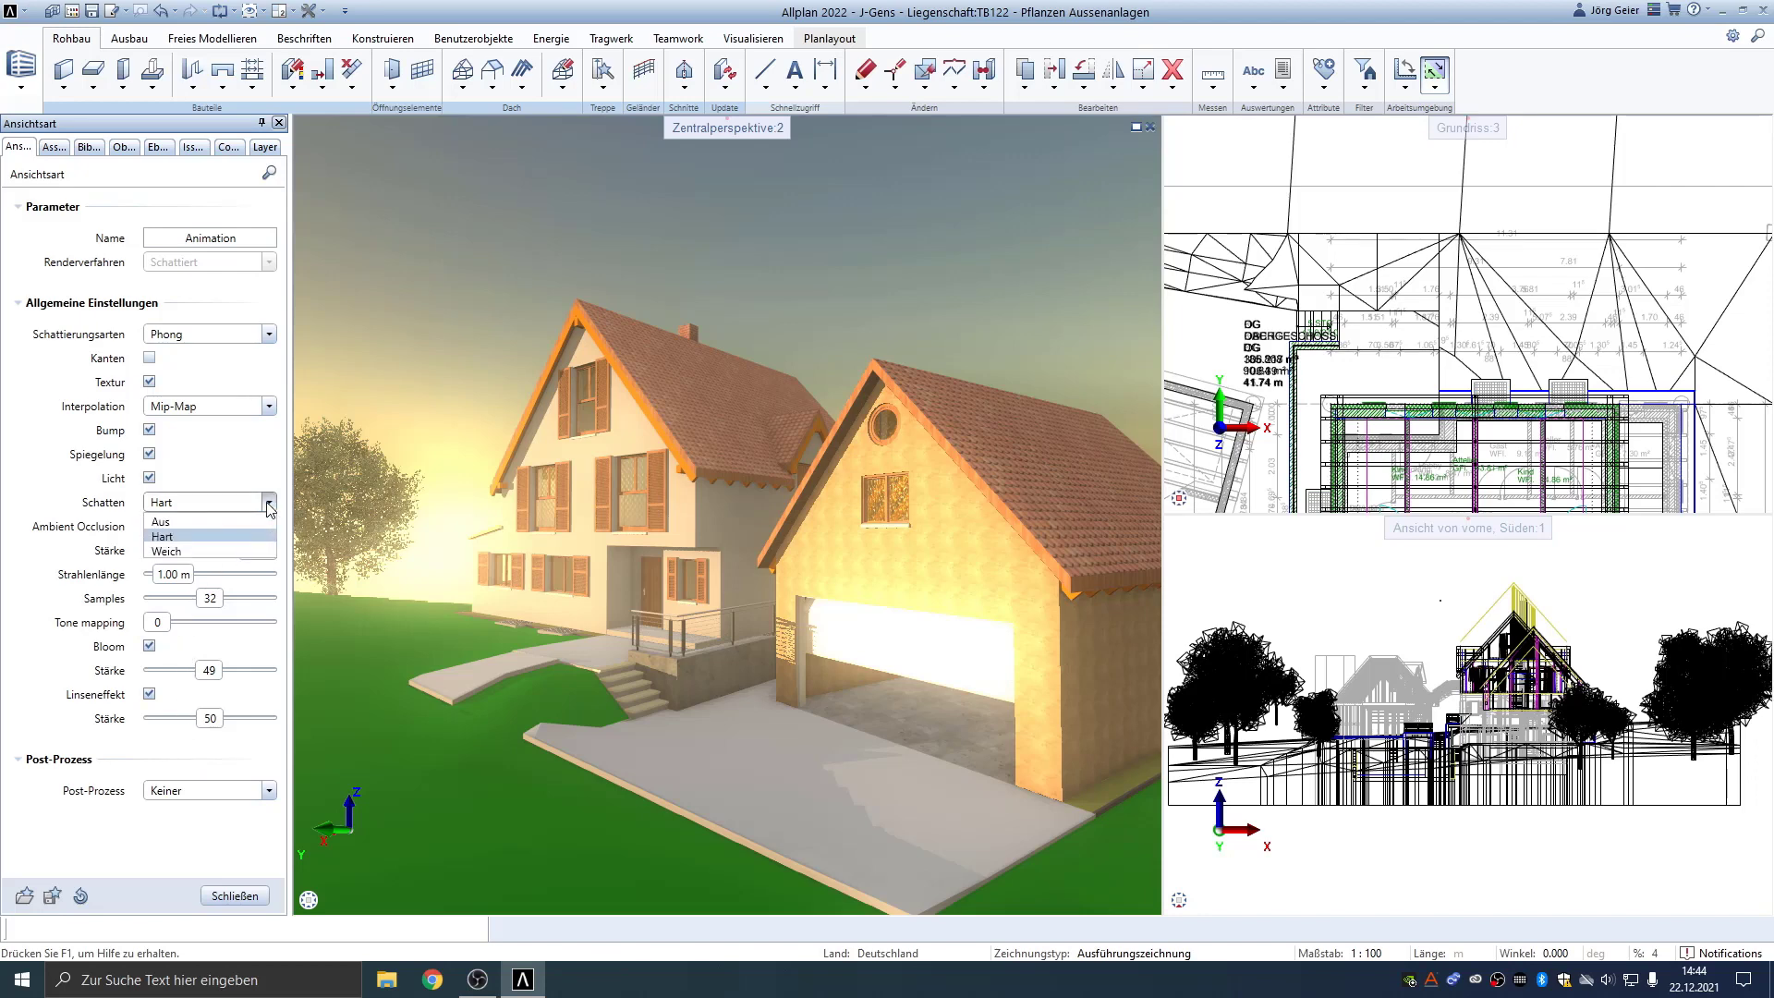
{"action": "left_click", "coordinate": [214, 547]}
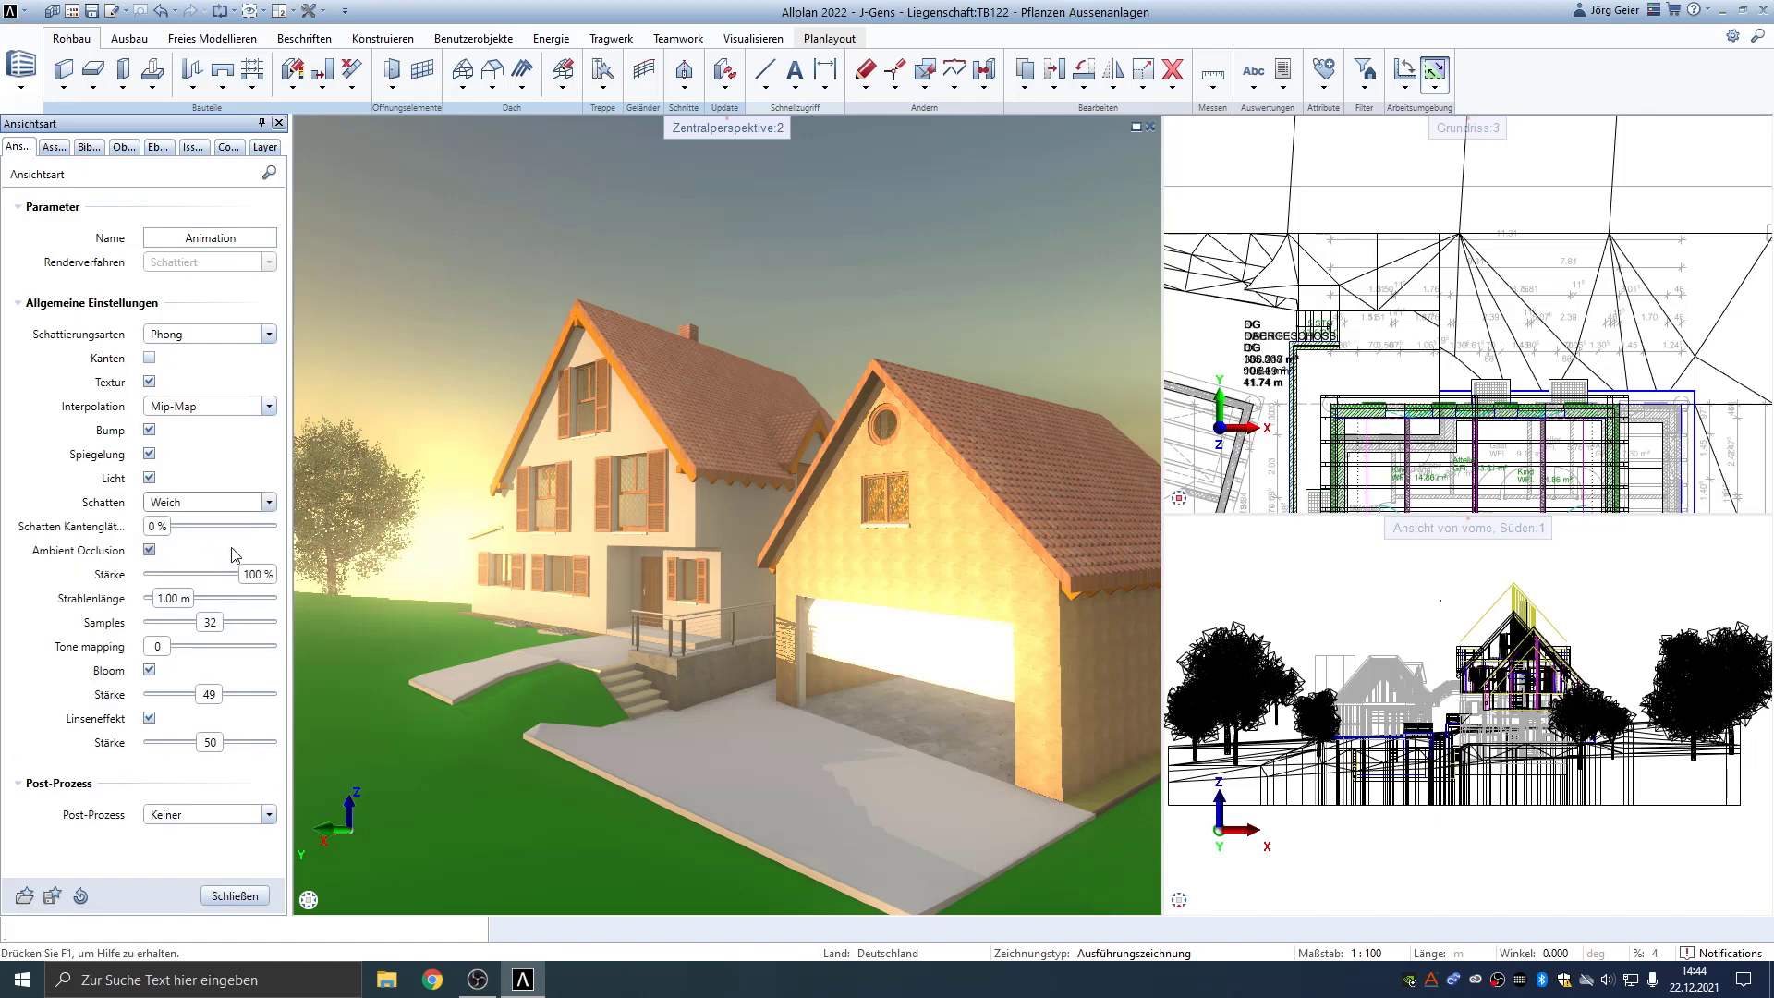
{"action": "left_click", "coordinate": [235, 896]}
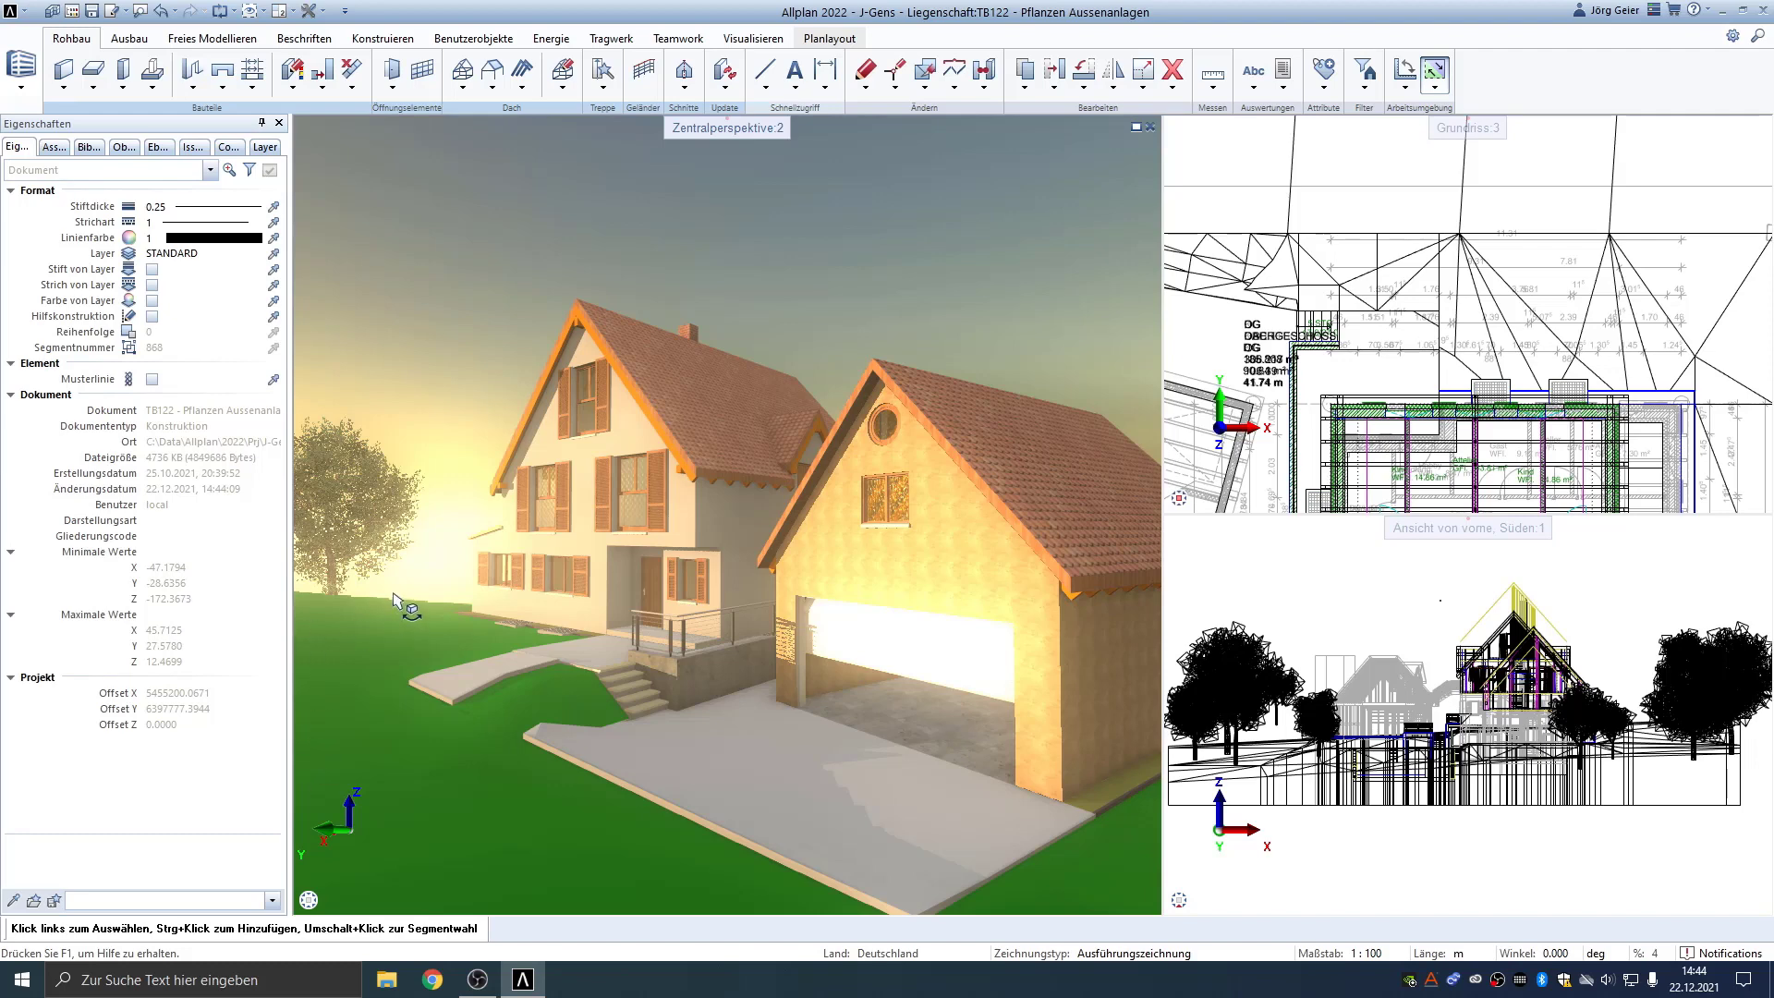
Search the Connect library for 'weihnacht' and open the SmartPart Weihnachtsbaum details
{"action": "left_click", "coordinate": [230, 147]}
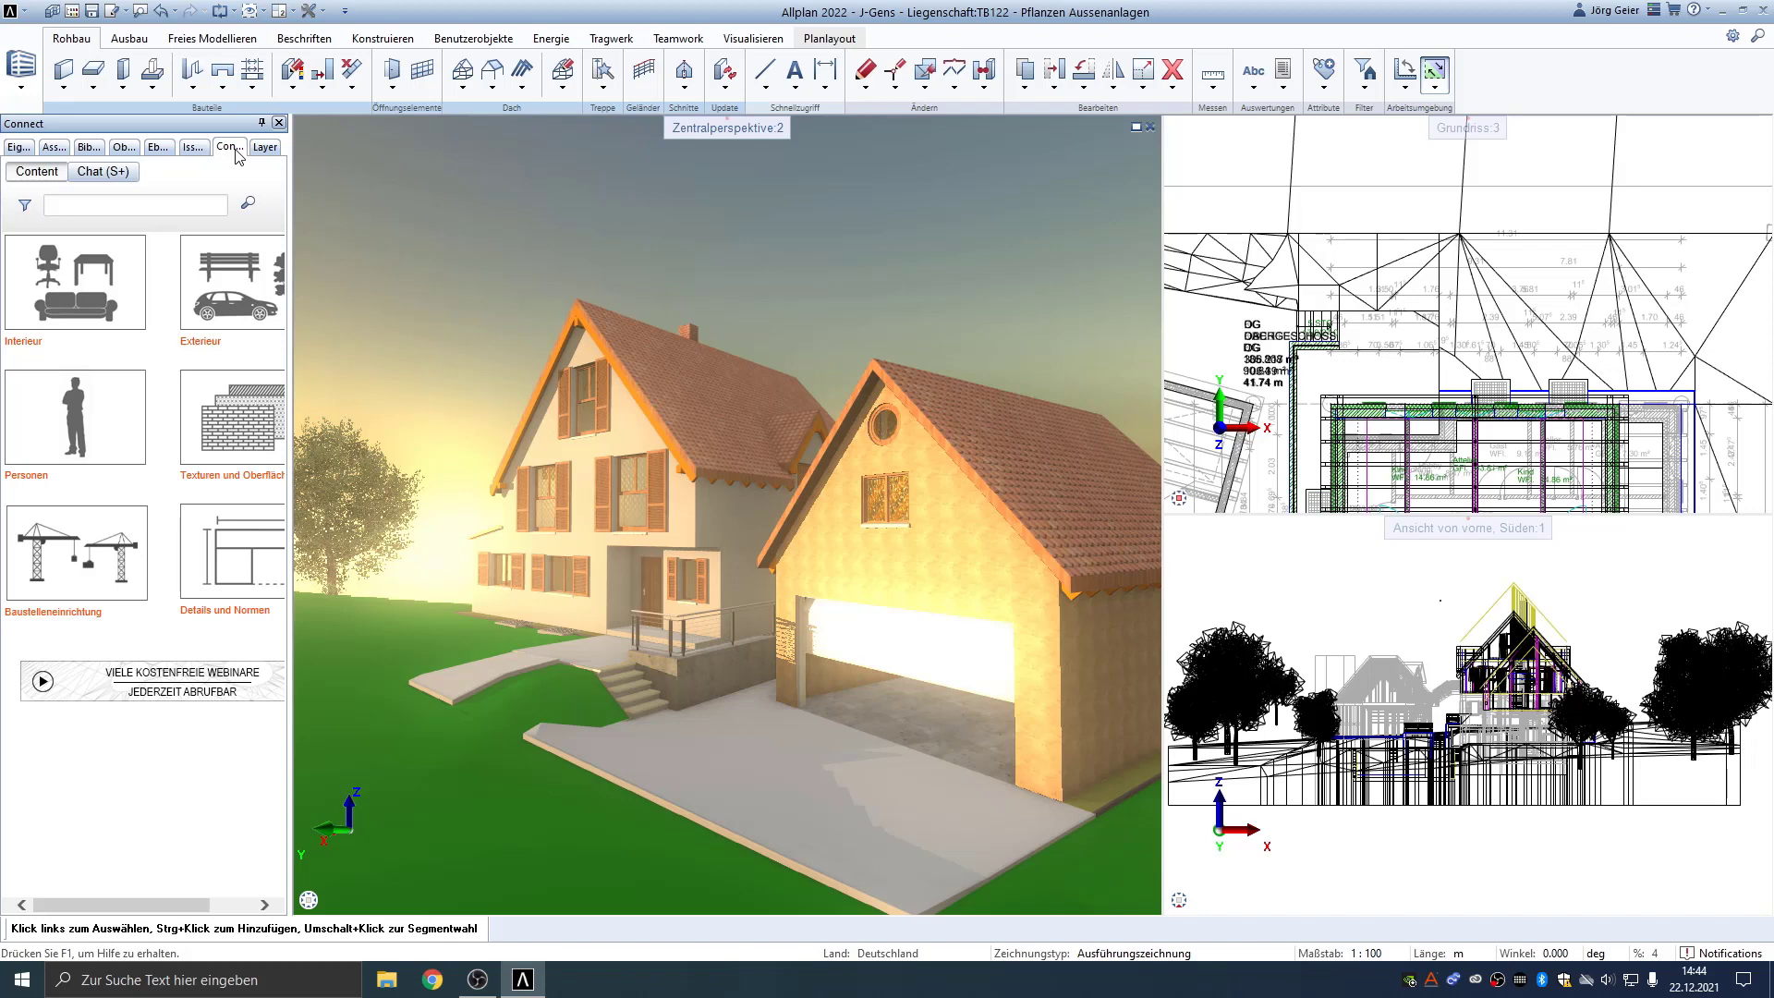
{"action": "left_click", "coordinate": [230, 296]}
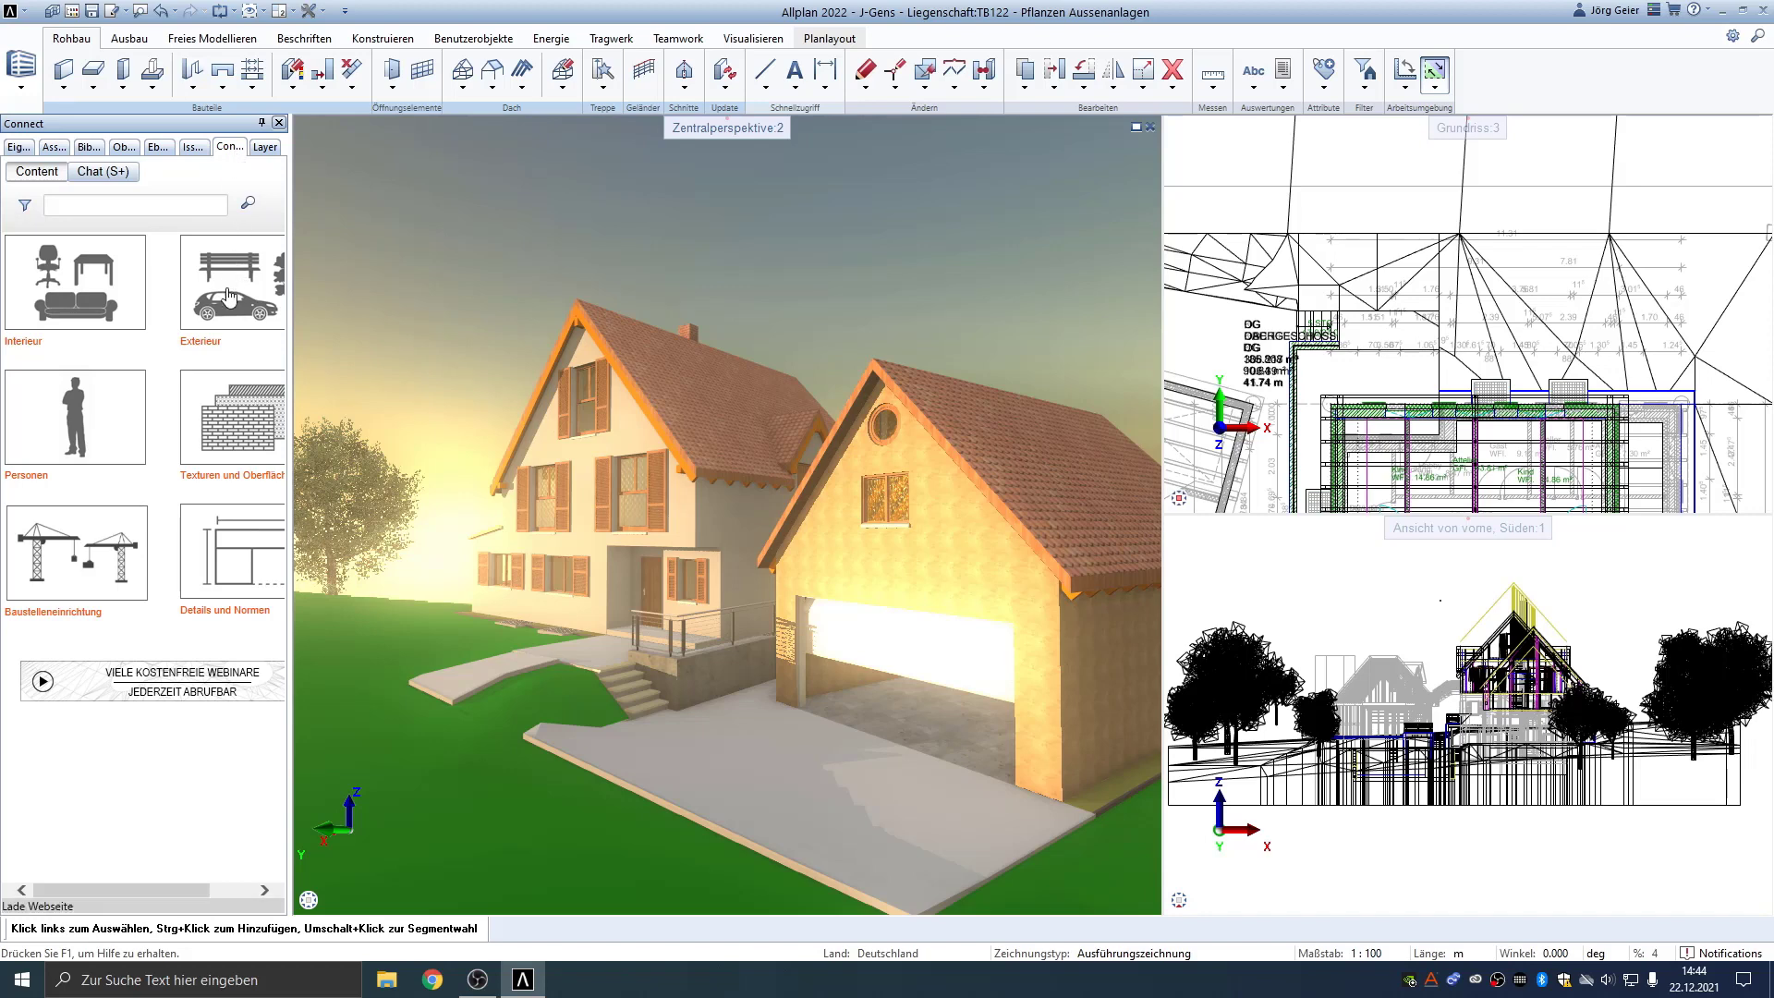
{"action": "left_click", "coordinate": [214, 343]}
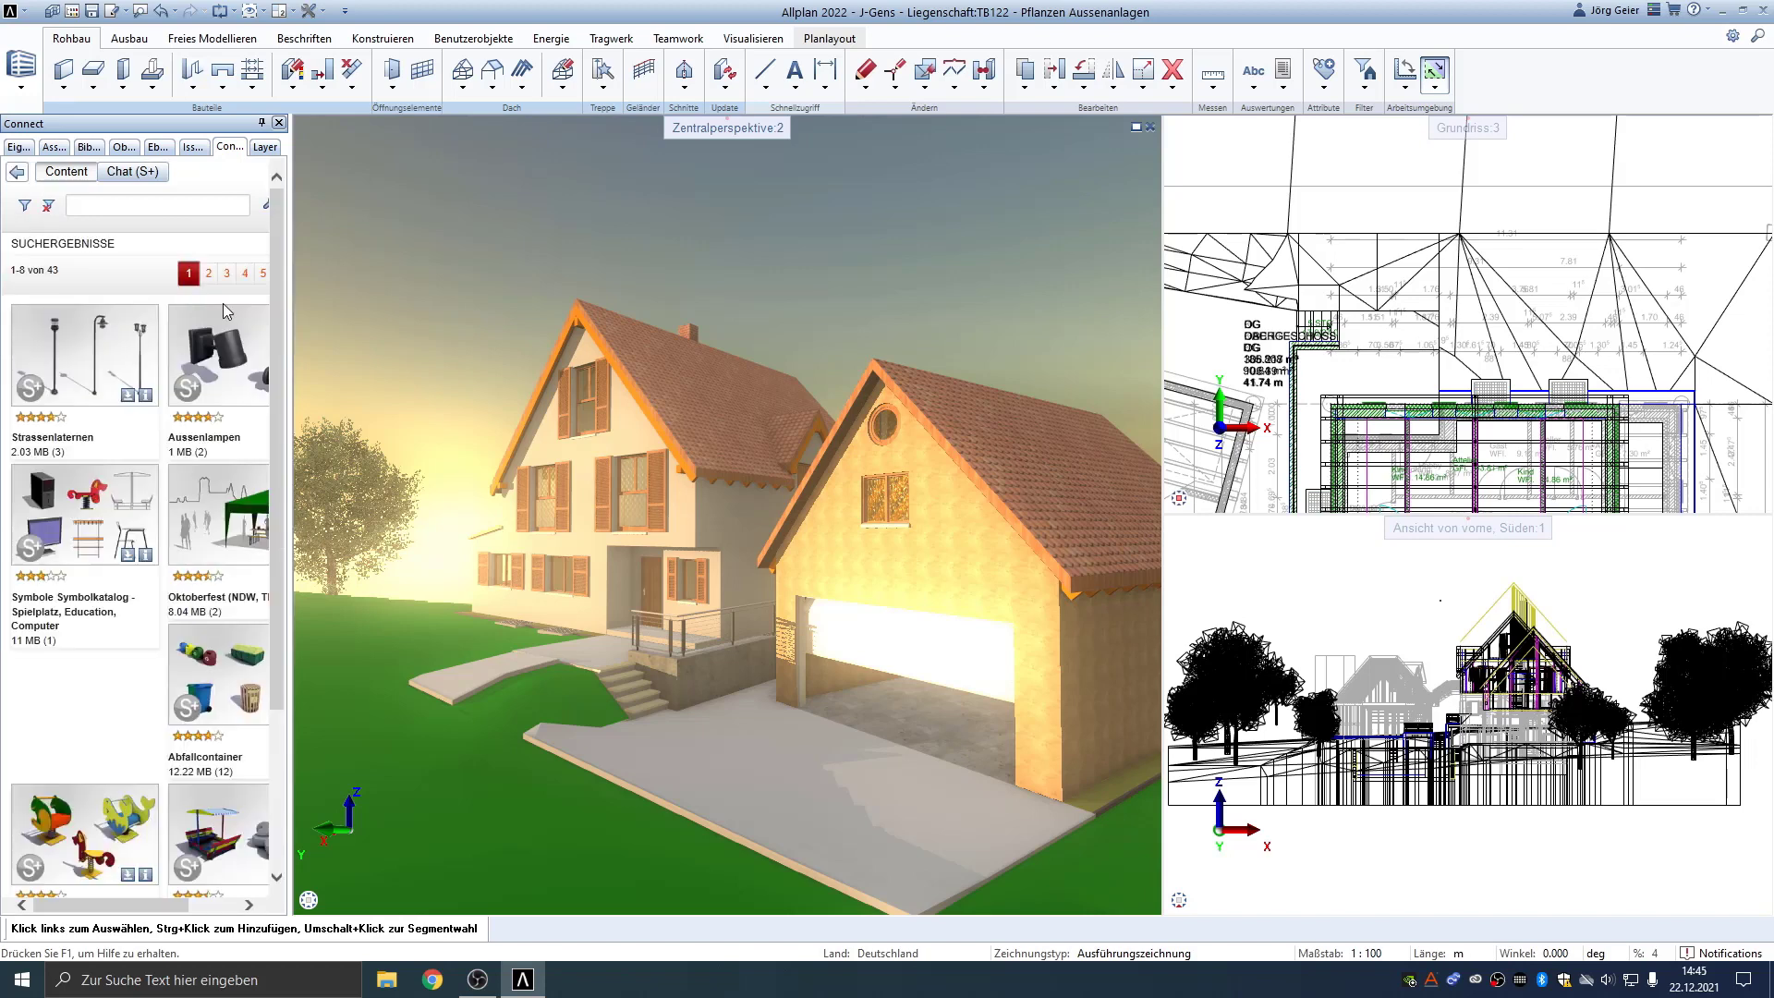
{"action": "left_click_drag", "start_coordinate": [291, 263], "coordinate": [332, 255]}
{"action": "type", "text": "weihna"}
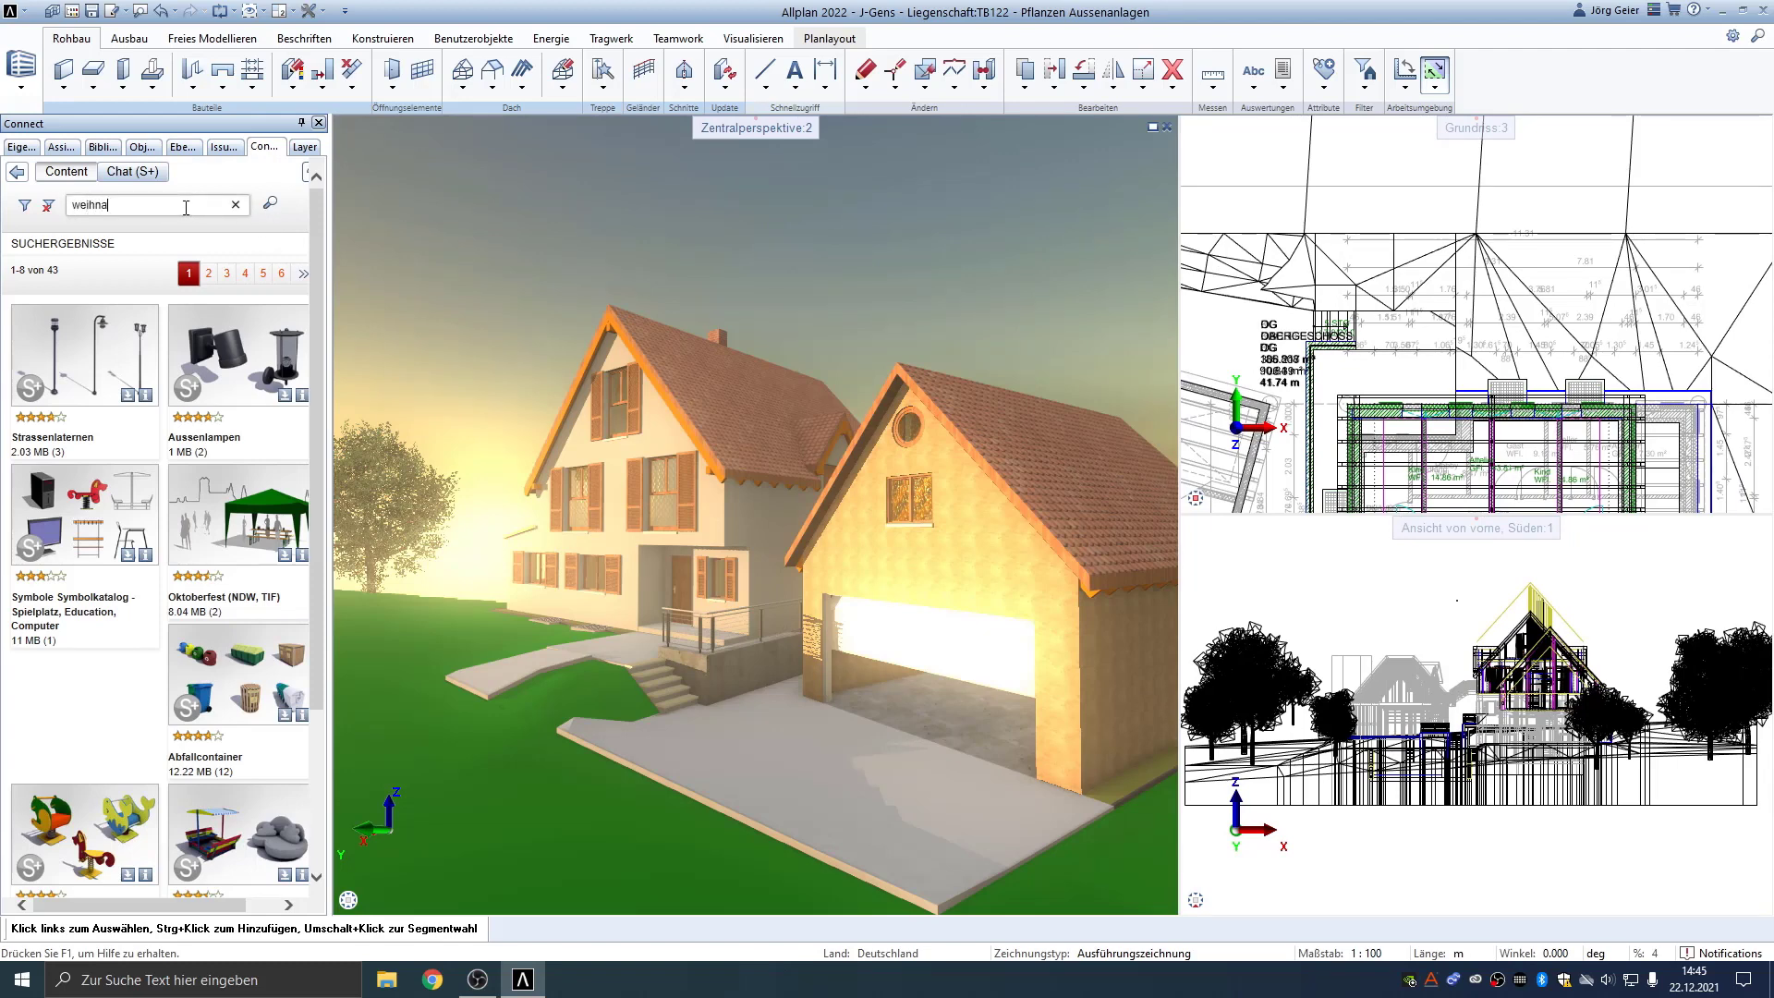
{"action": "type", "text": "cht"}
{"action": "left_click", "coordinate": [271, 204]}
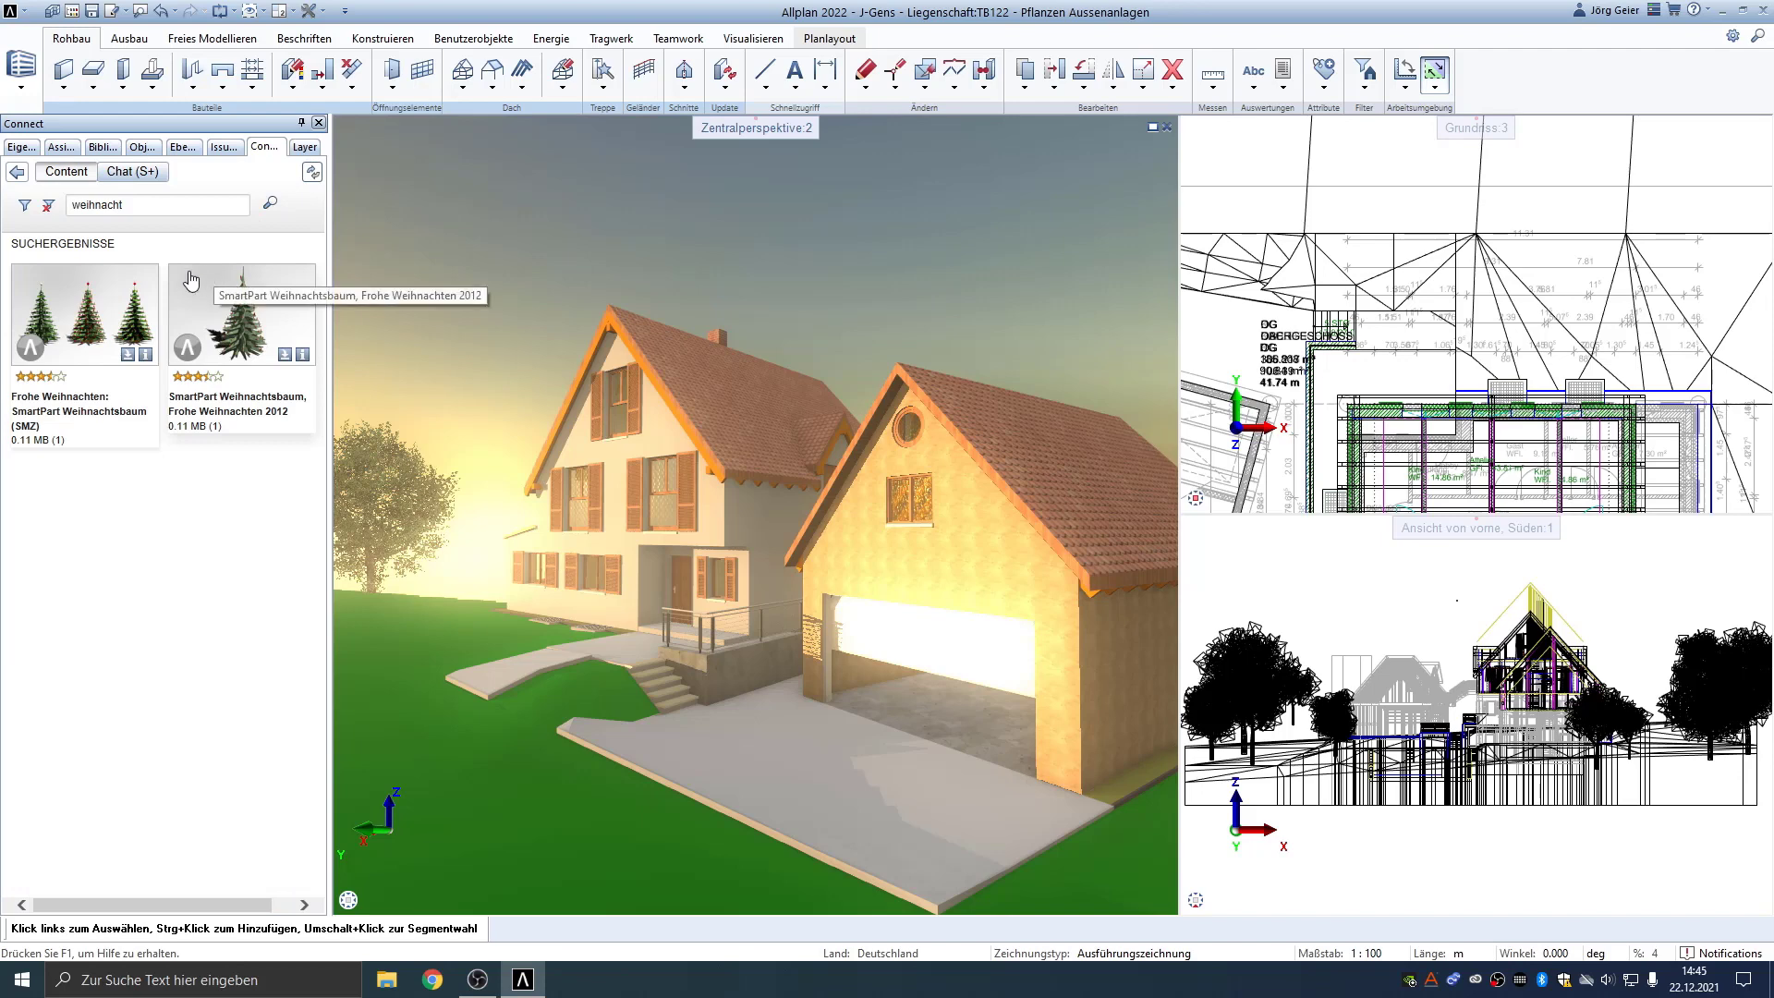
{"action": "left_click", "coordinate": [100, 311]}
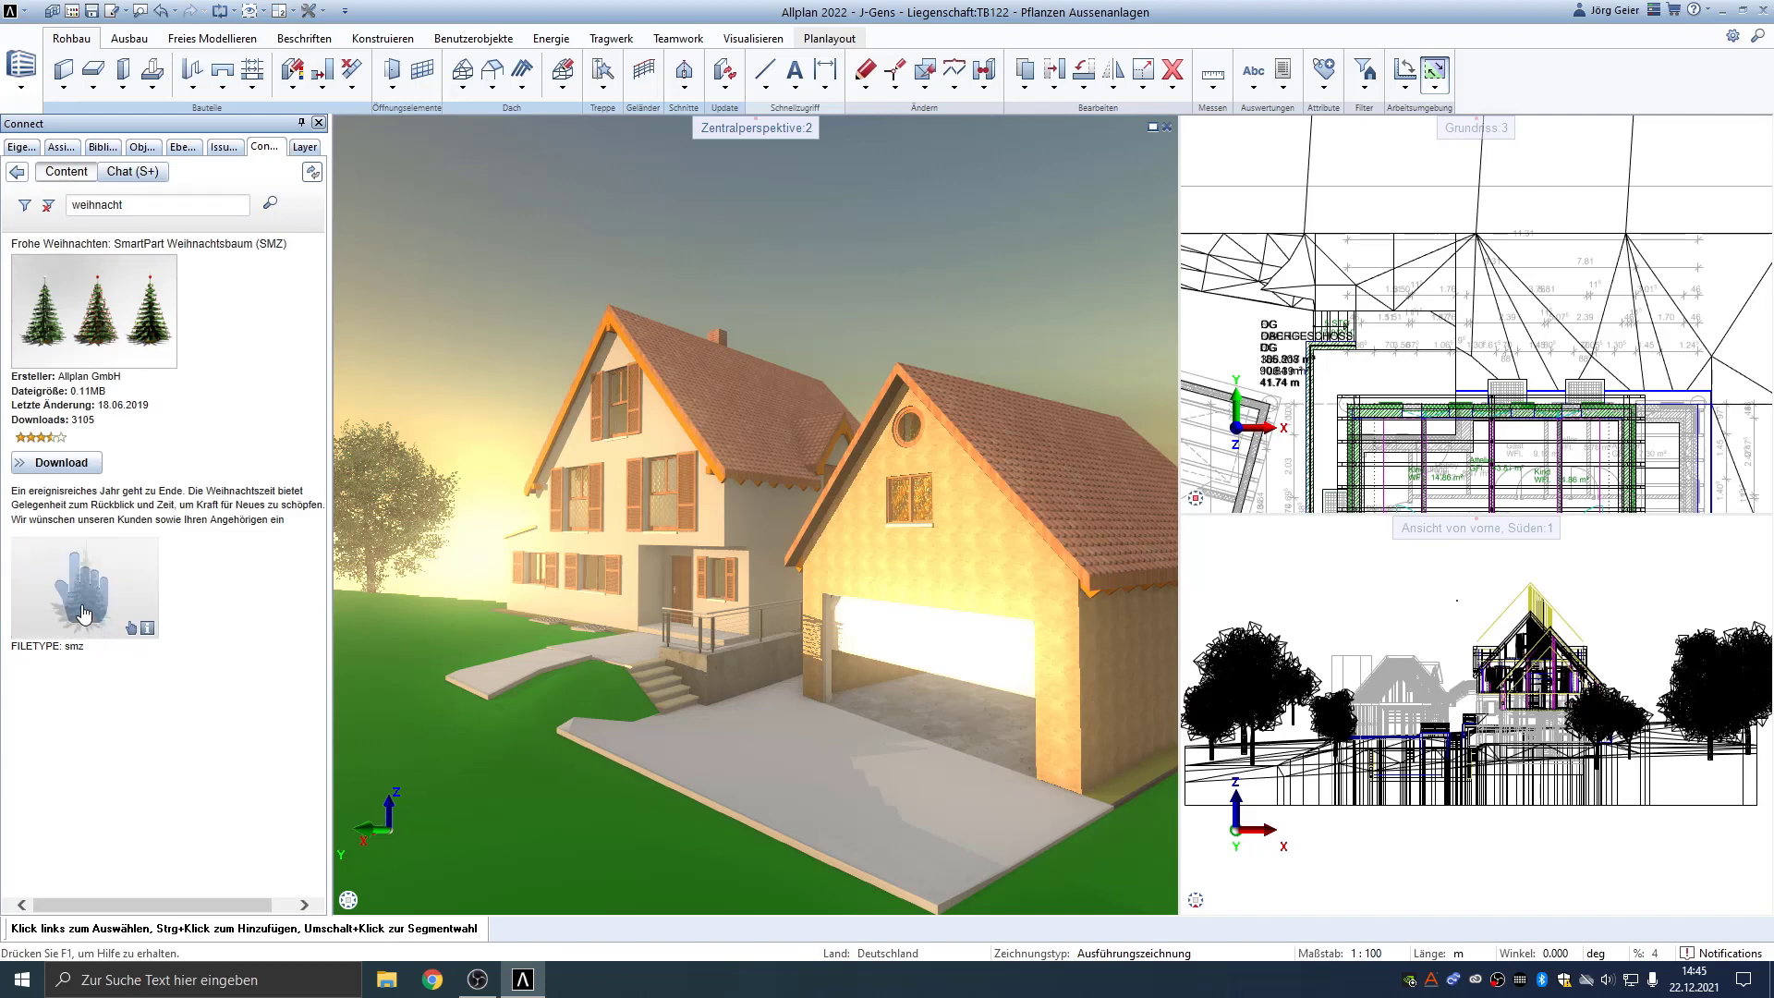
Place the Weihnachtsbaum SmartPart, 8 m high and 4 m wide, on the lawn left of the house
{"action": "left_click_drag", "start_coordinate": [82, 607], "coordinate": [835, 498]}
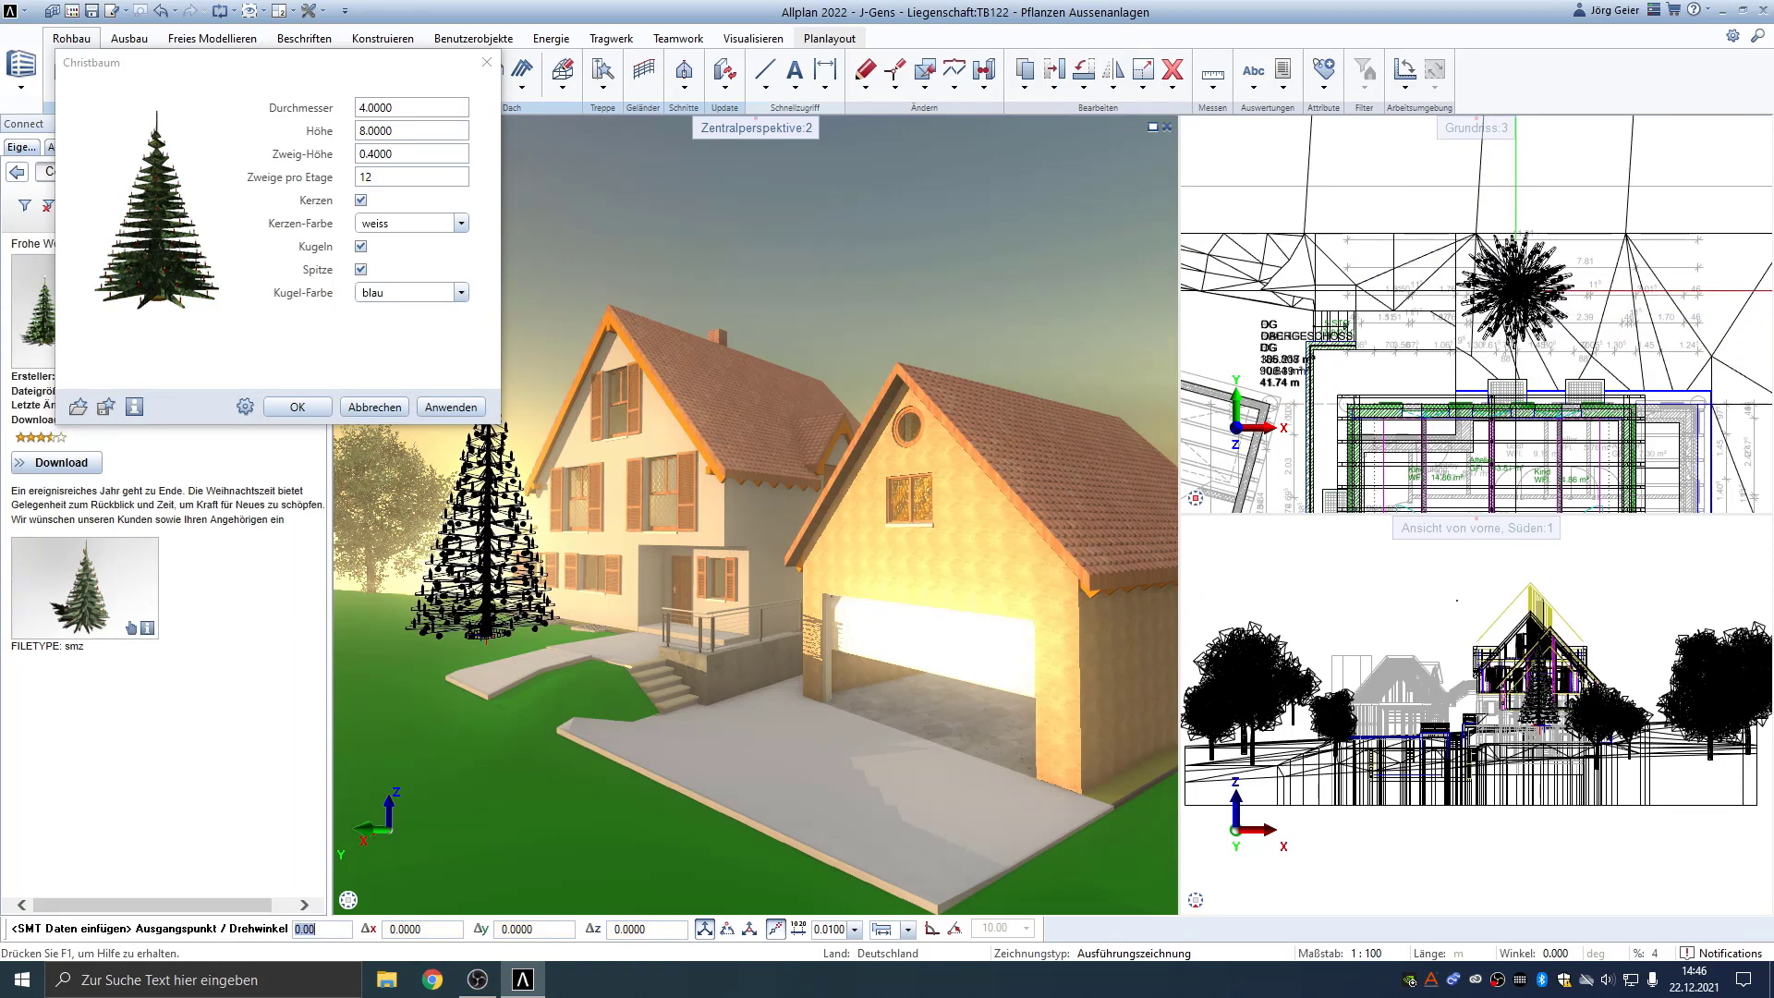
{"action": "left_click", "coordinate": [485, 637]}
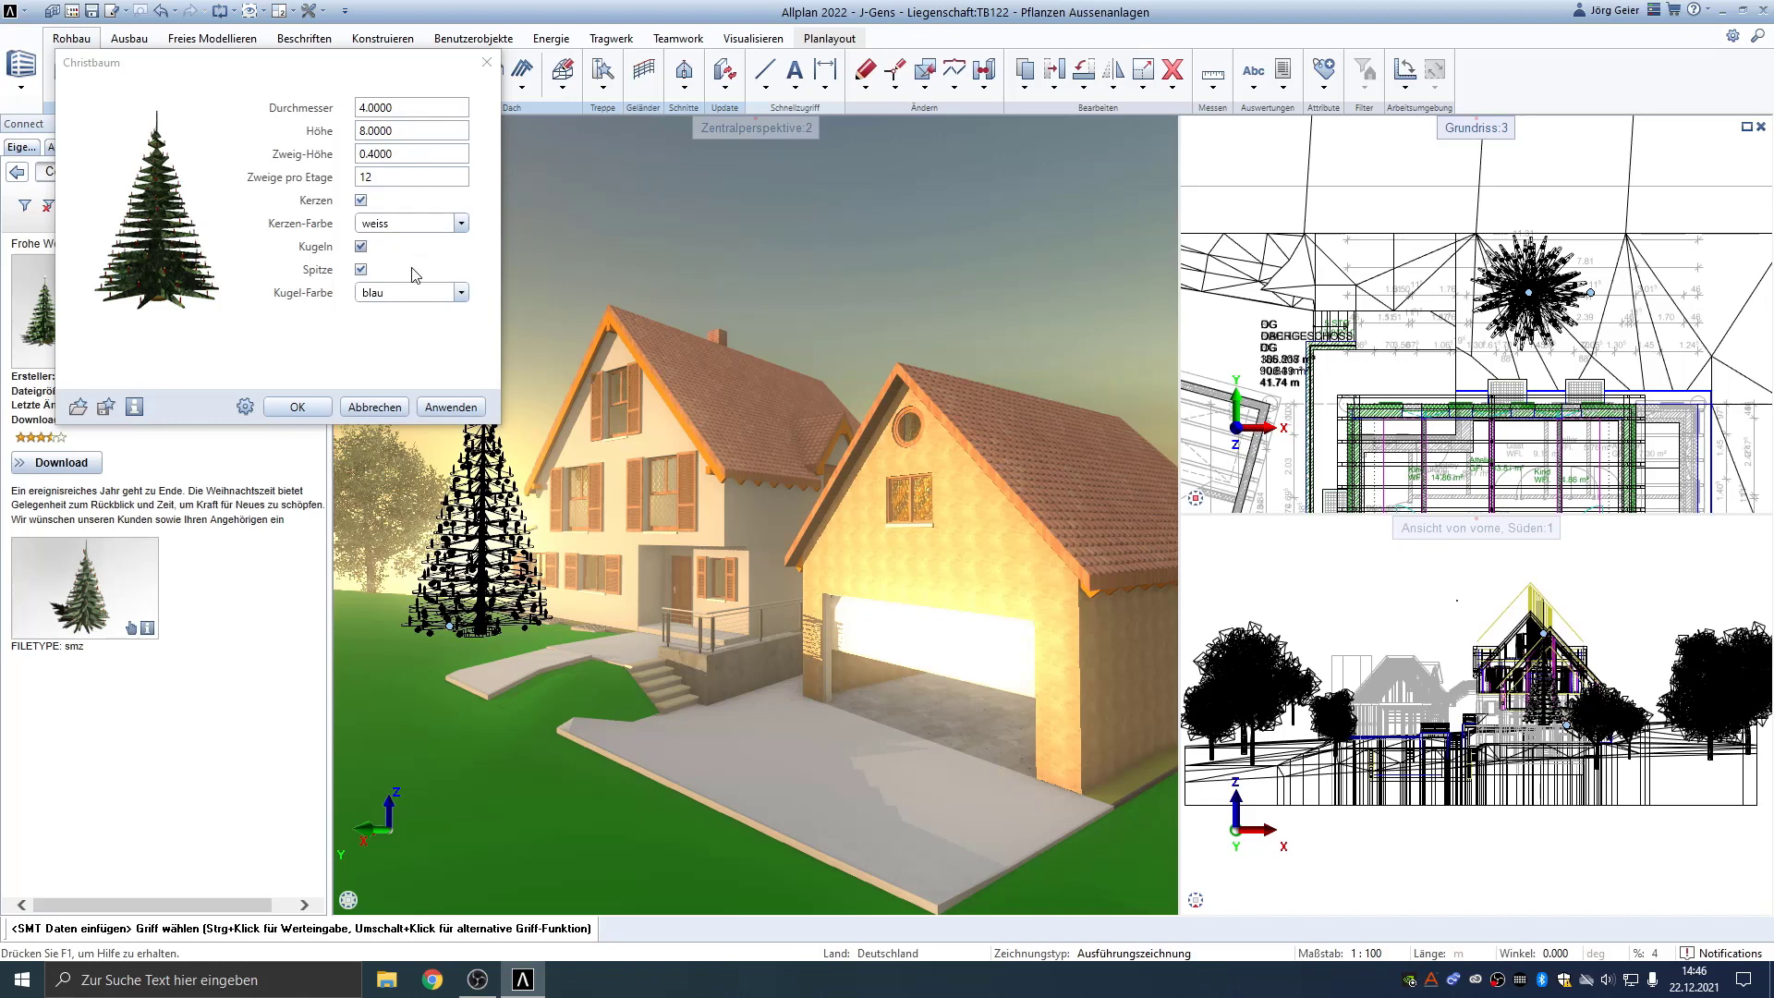
{"action": "left_click", "coordinate": [297, 407]}
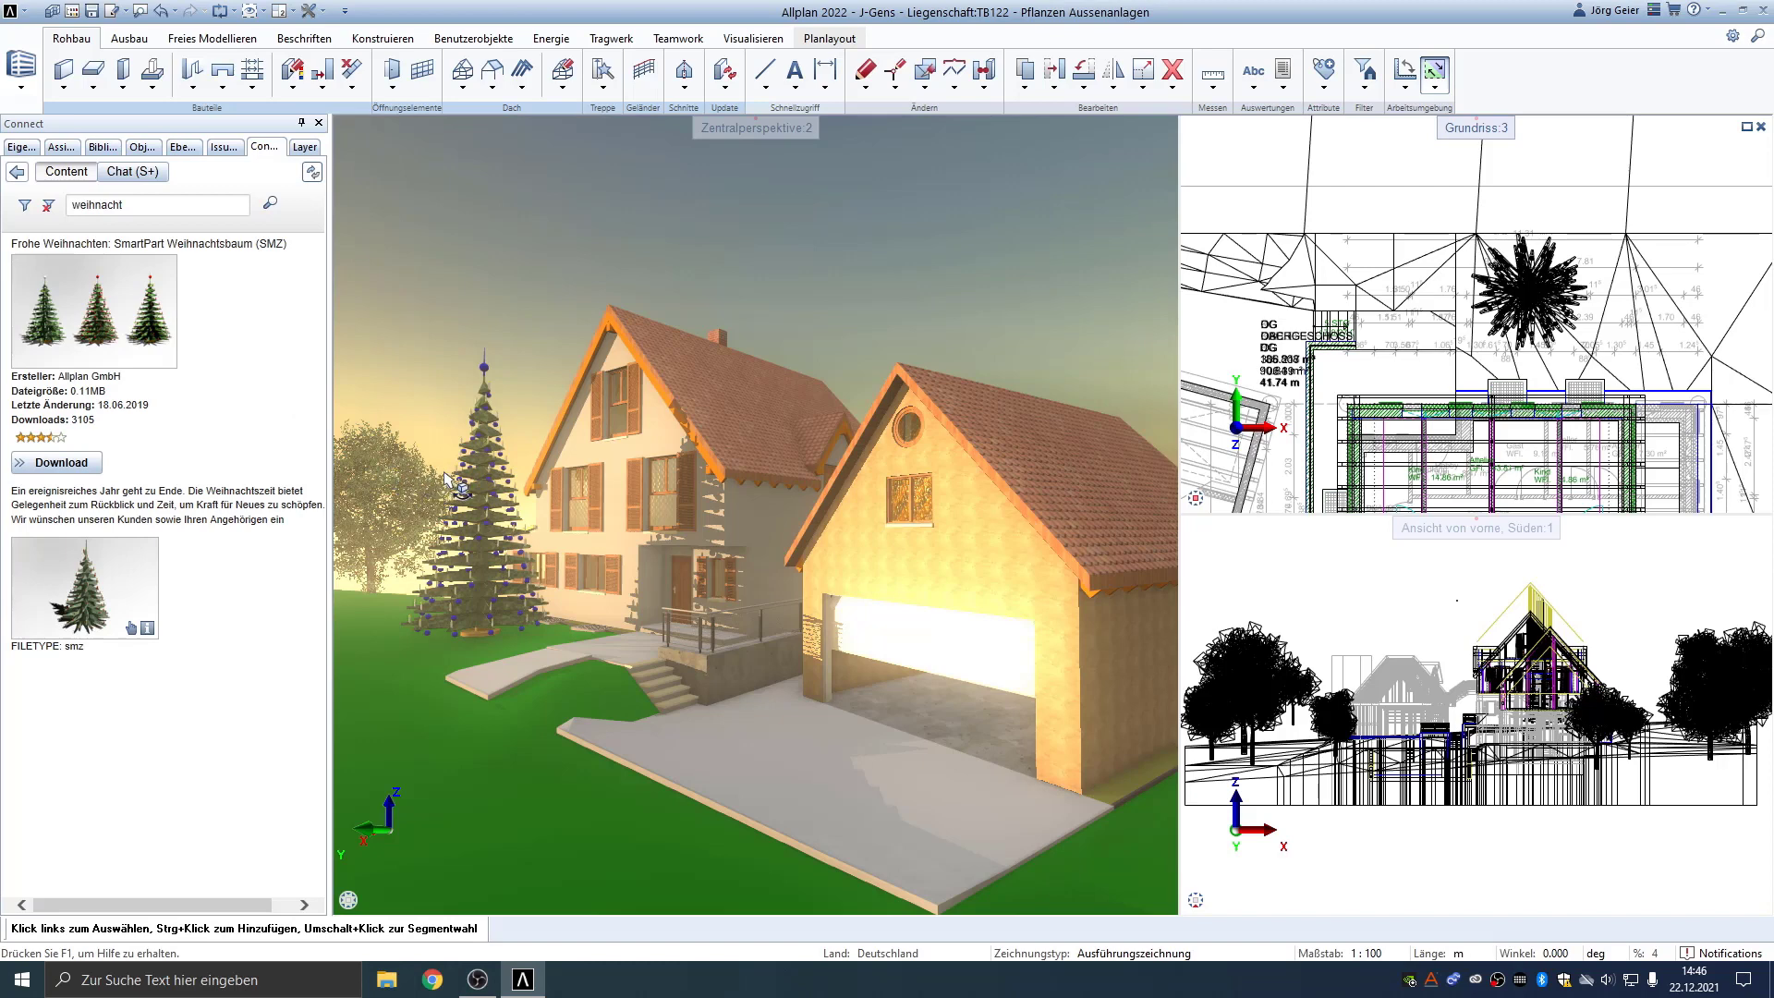
{"action": "middle_click_drag", "start_coordinate": [444, 489], "coordinate": [563, 559]}
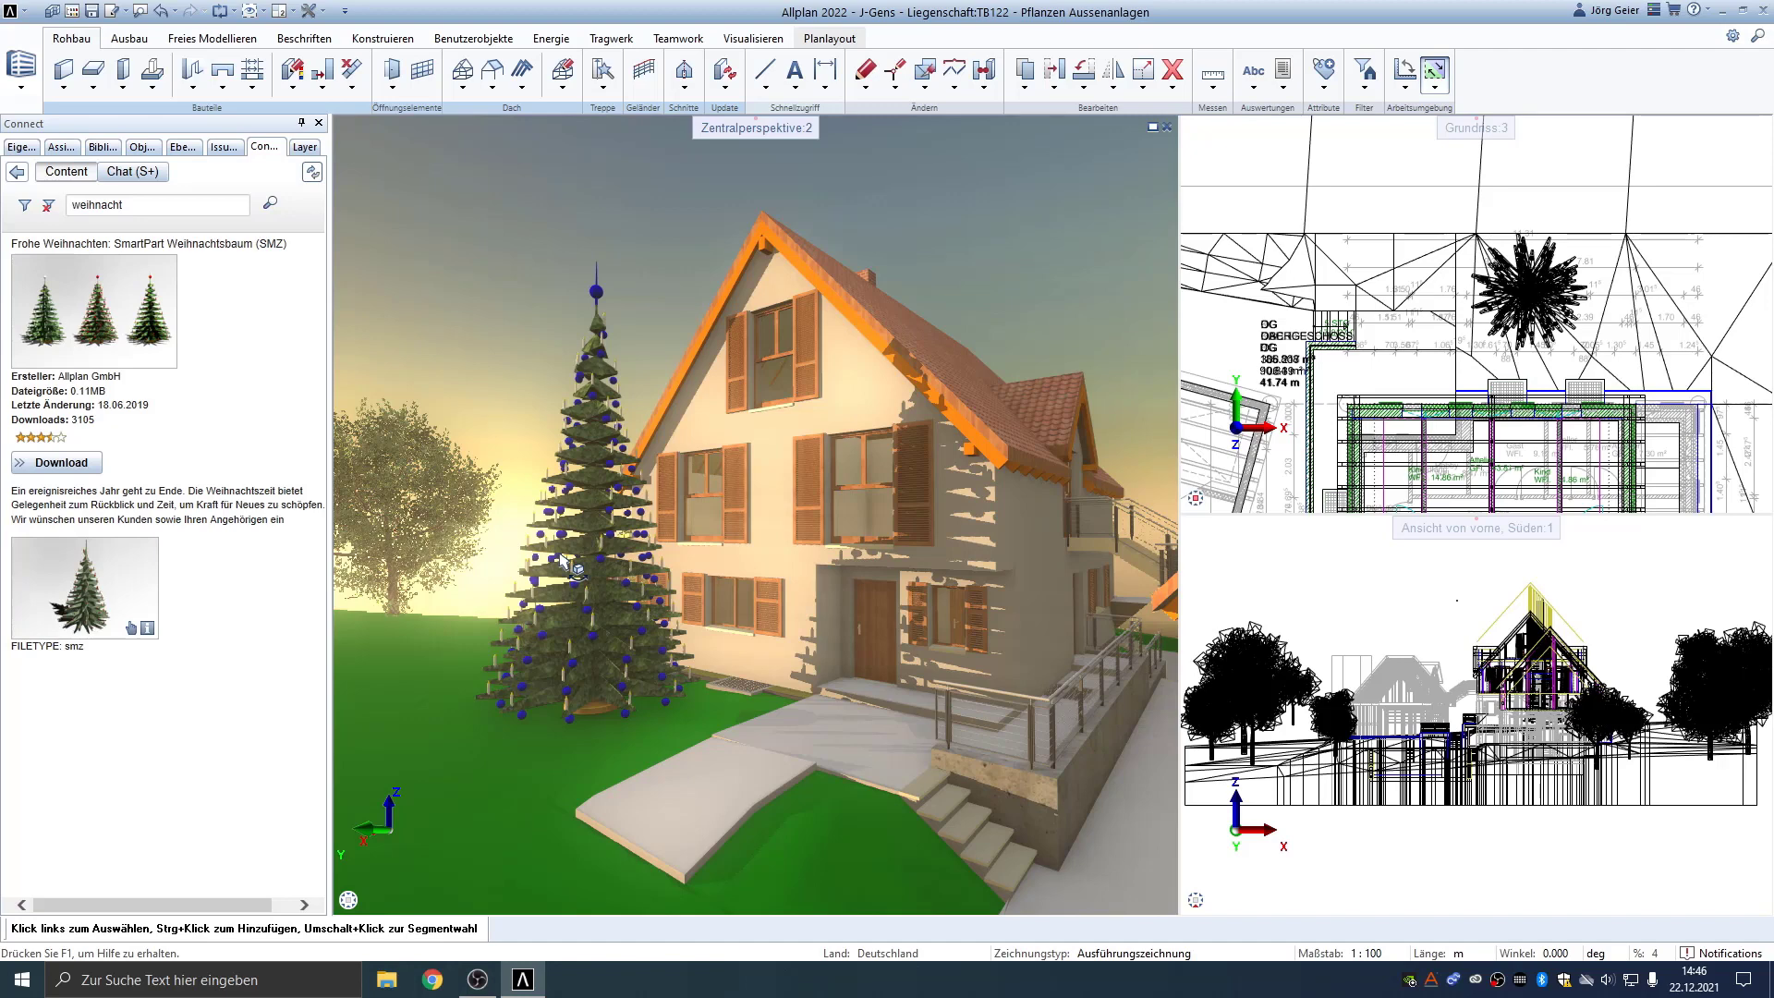
Maximise the Zentralperspektive window and frame the Christmas tree beside the house
{"action": "left_click", "coordinate": [24, 152]}
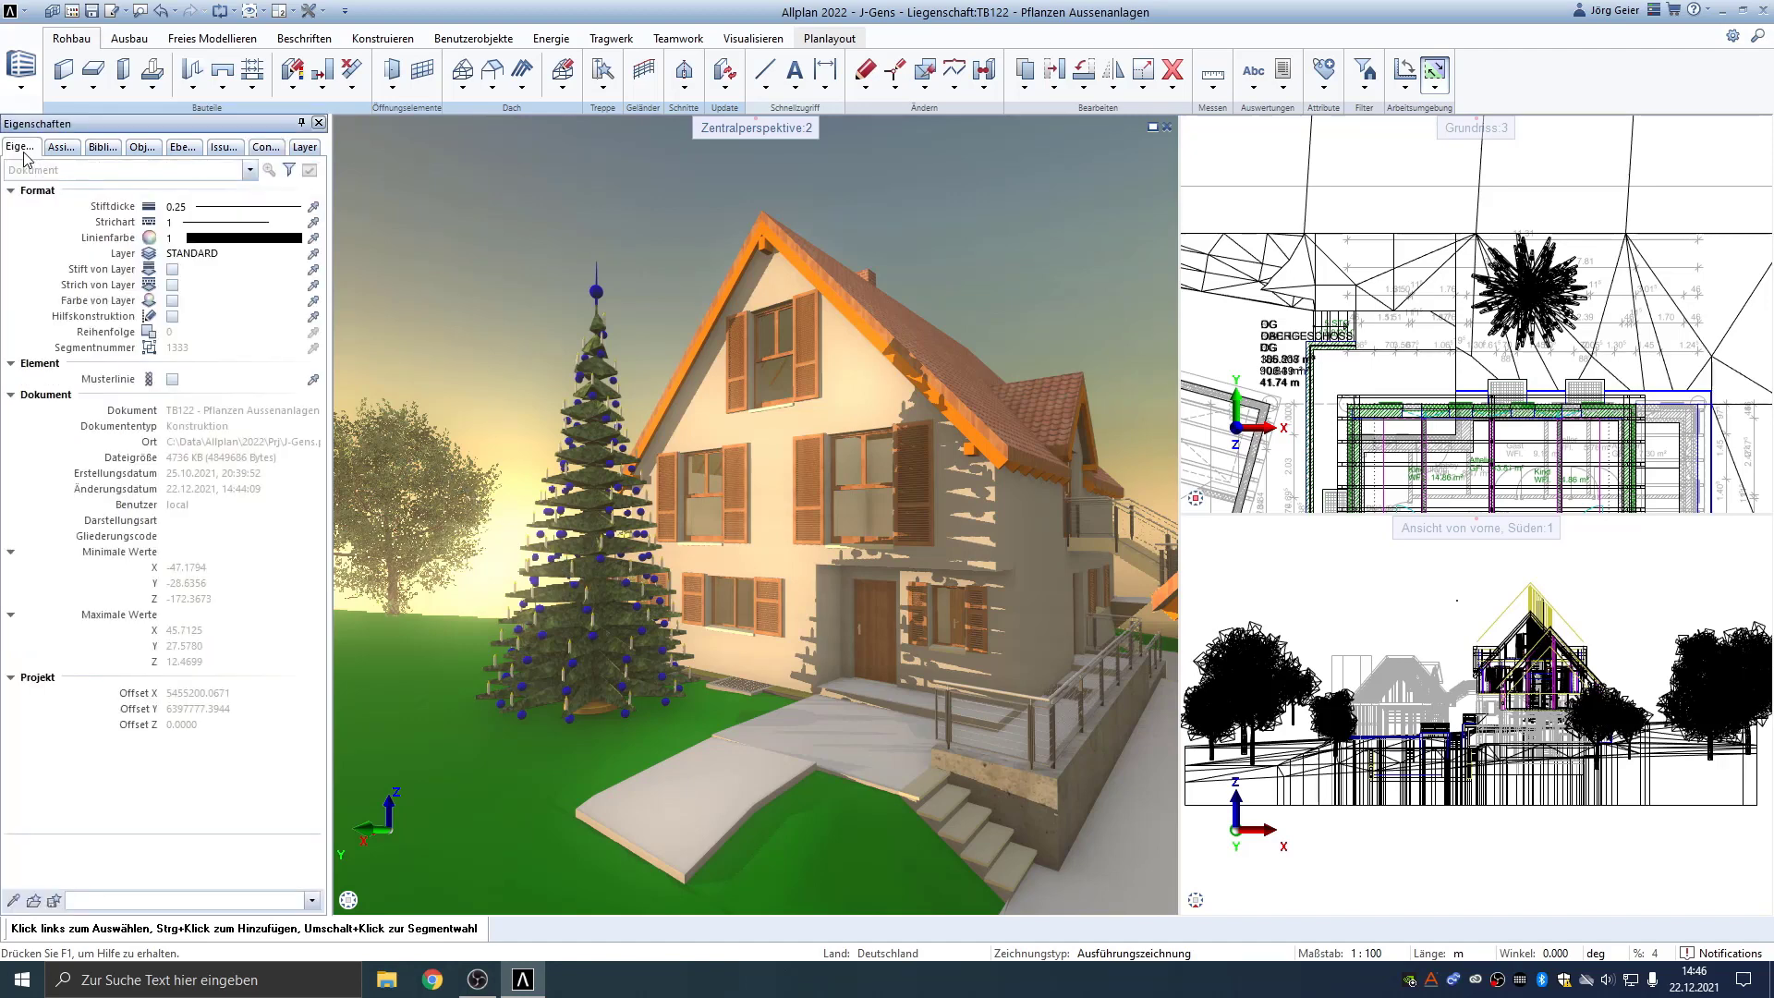
{"action": "double_click", "coordinate": [756, 130]}
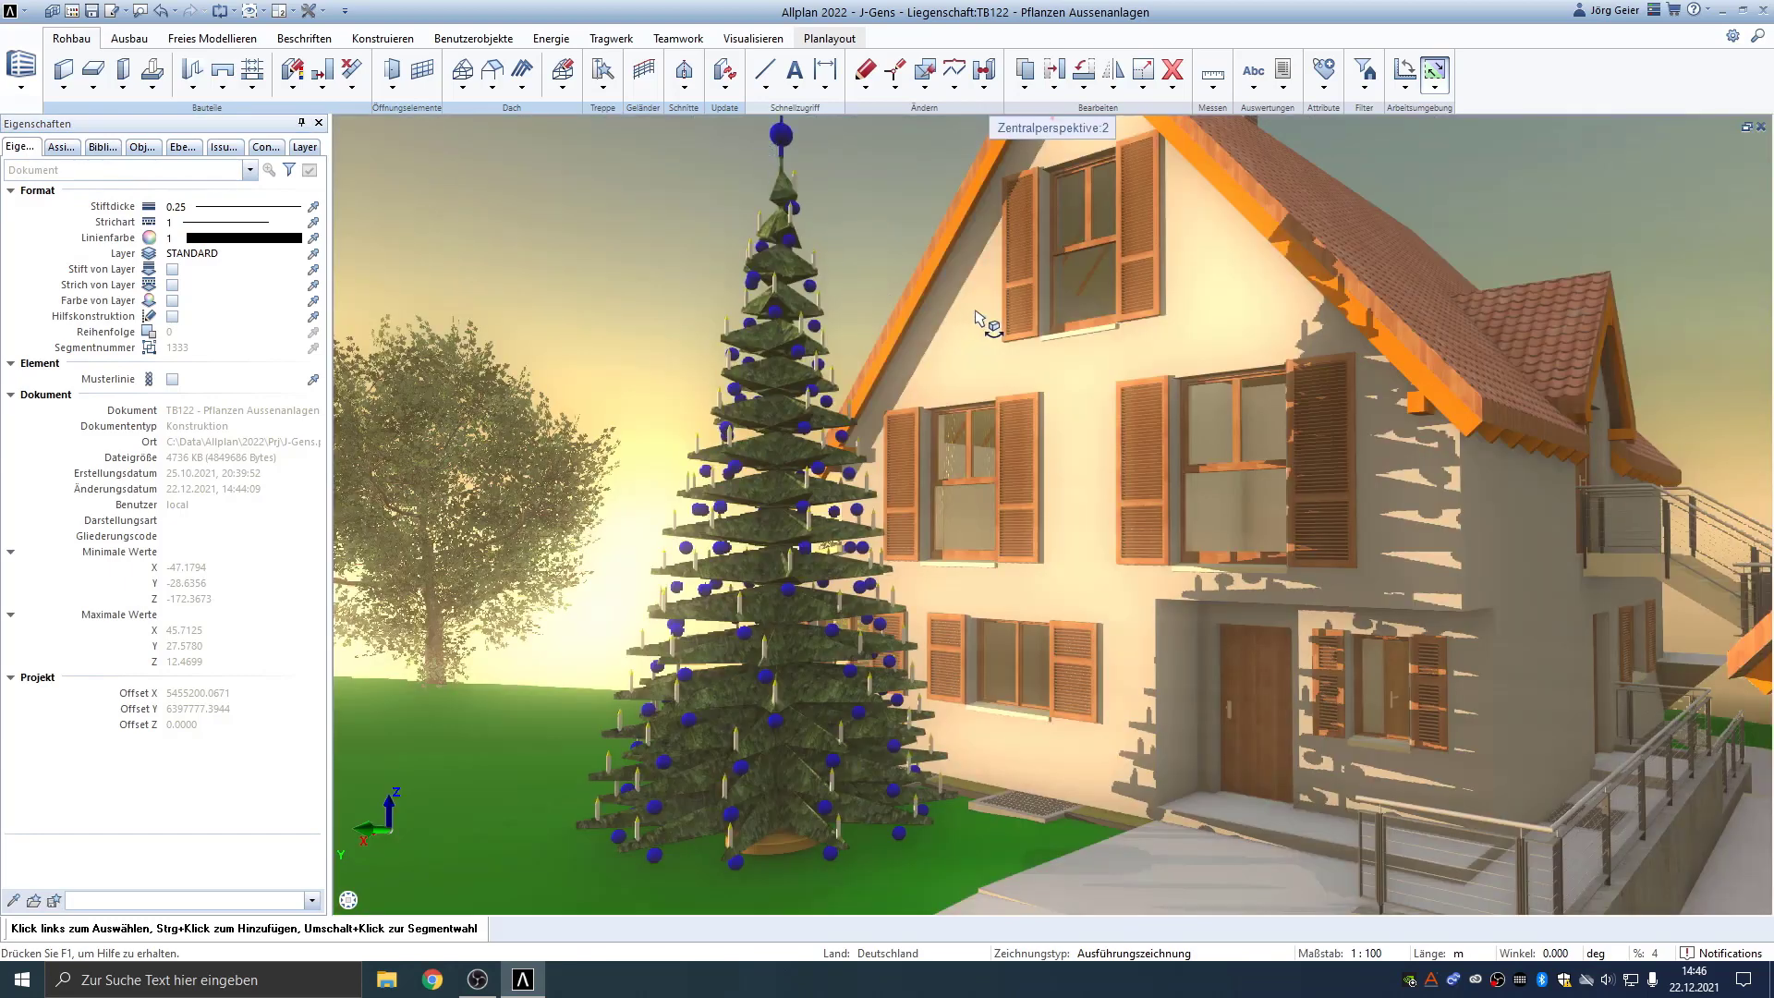
{"action": "scroll", "coordinate": [979, 335], "scroll_direction": "down", "scroll_amount": 2}
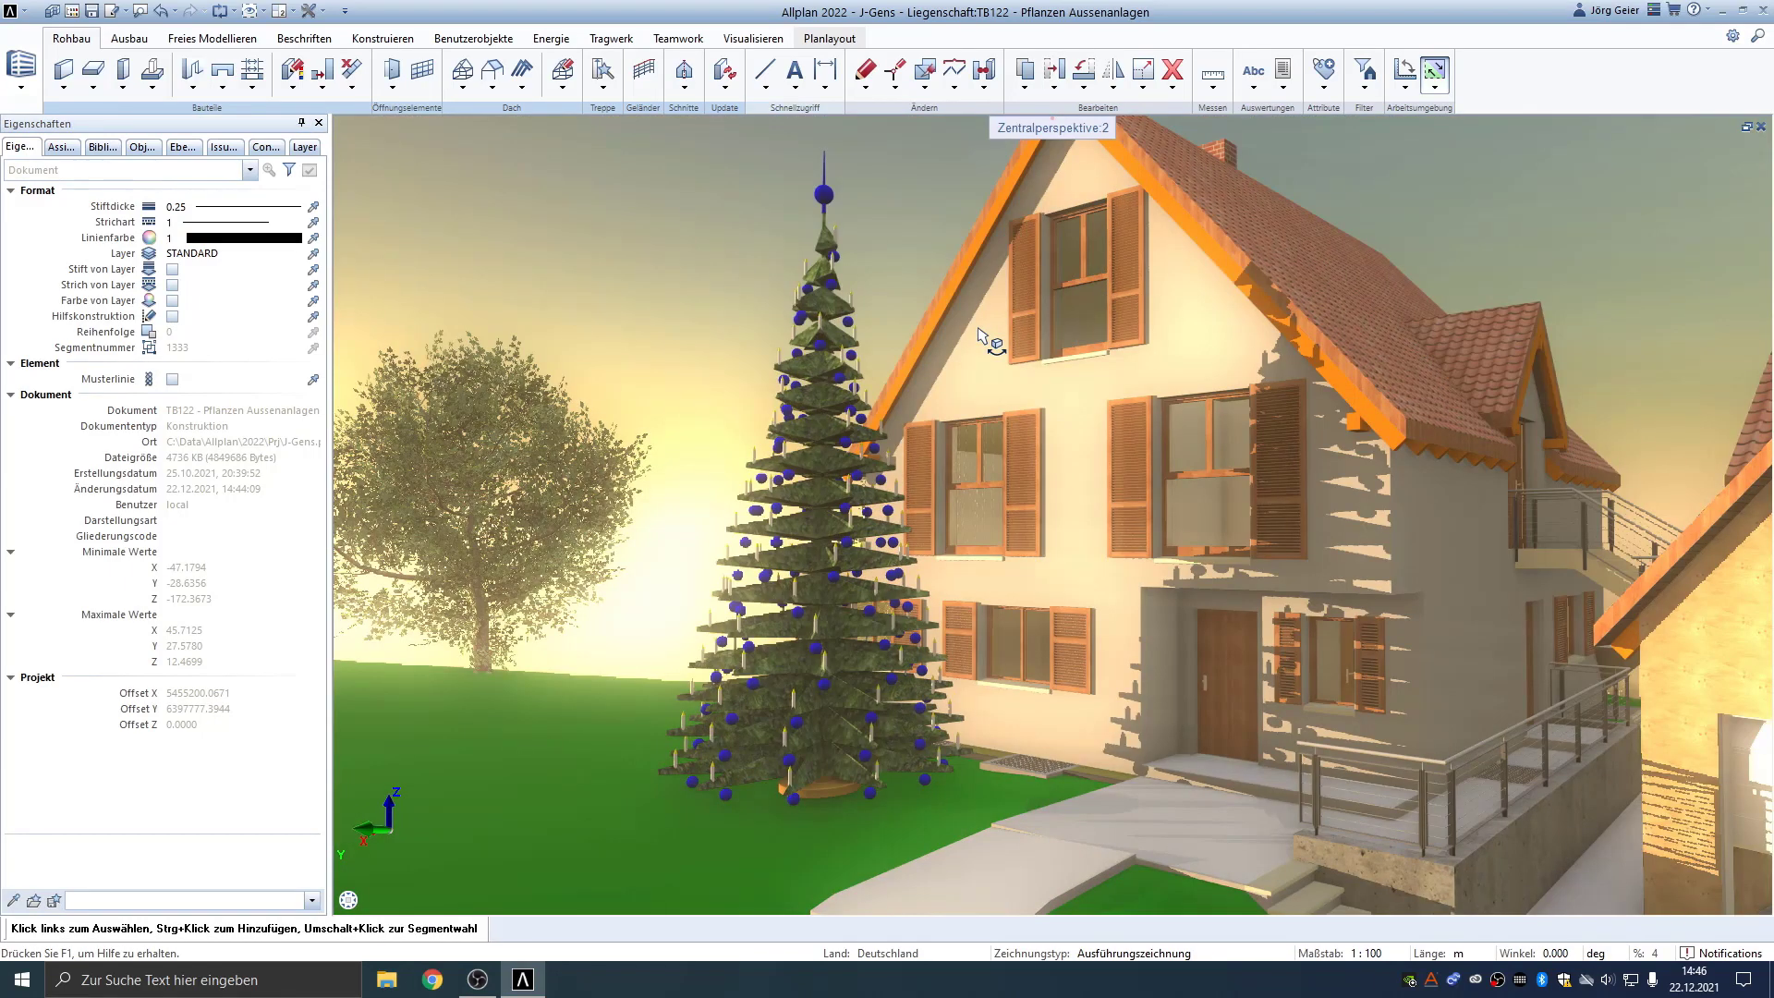
{"action": "middle_click_drag", "start_coordinate": [979, 330], "coordinate": [978, 338]}
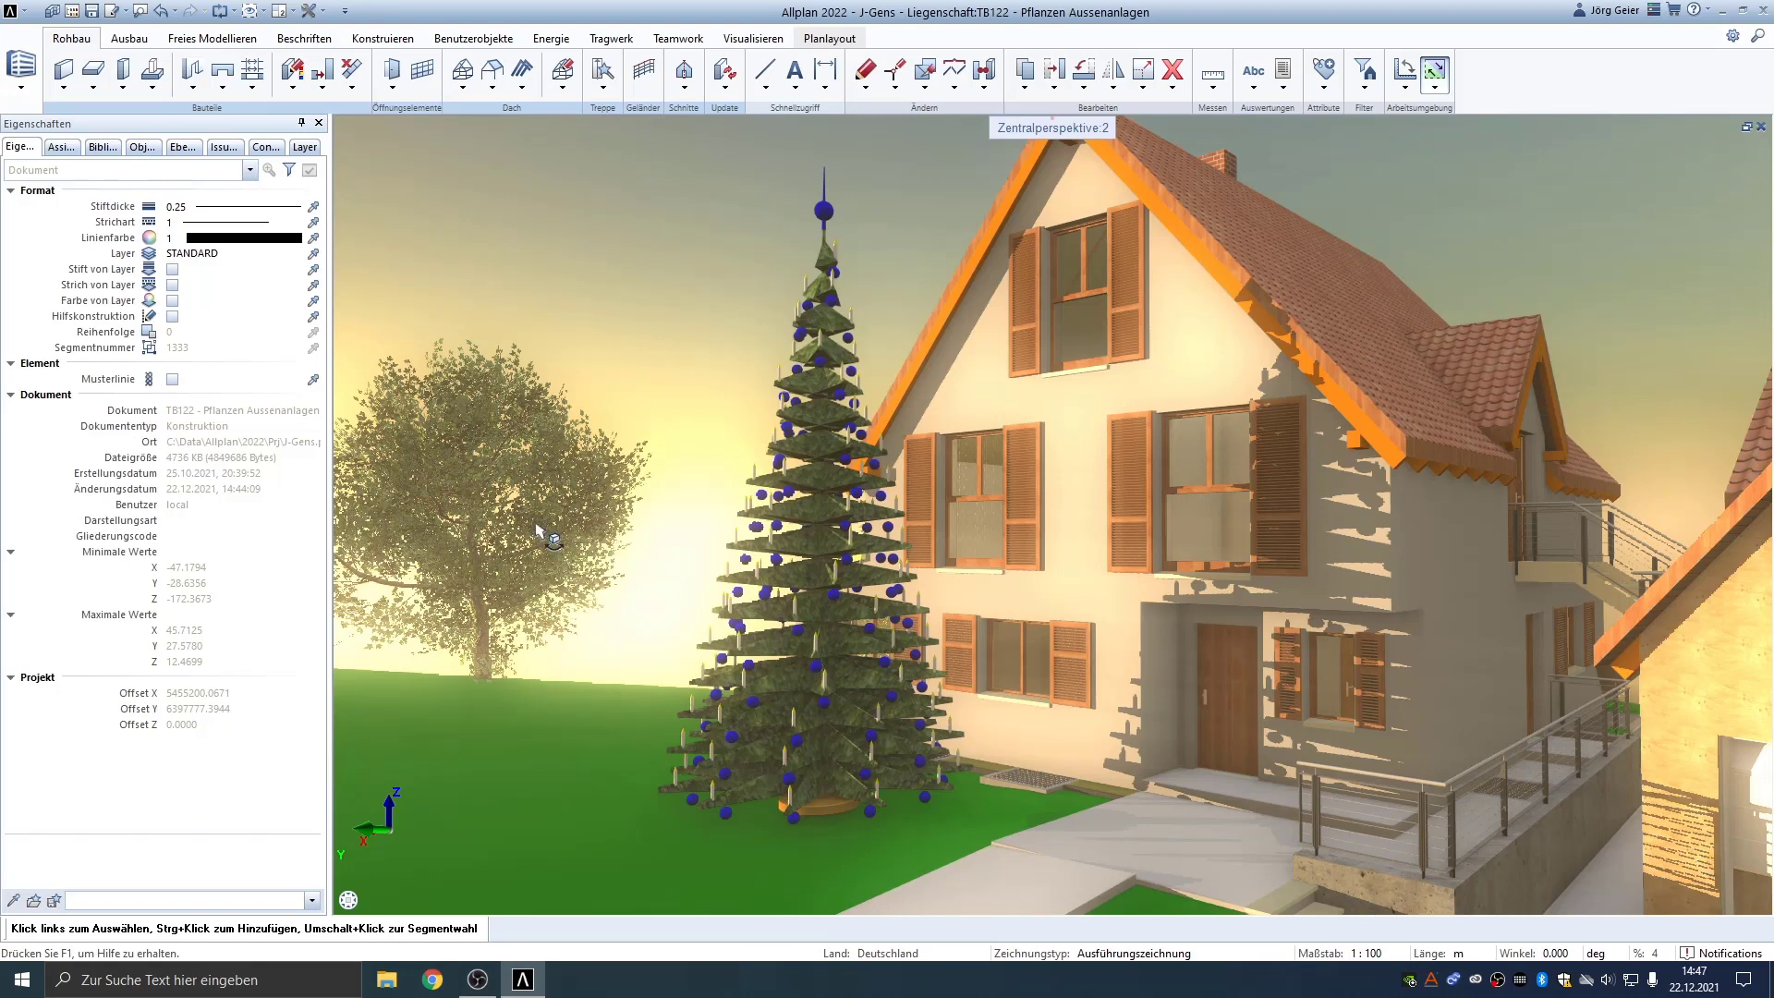
Start exporting the perspective window as an image sized by resolution at 300 dpi
{"action": "left_click", "coordinate": [120, 11]}
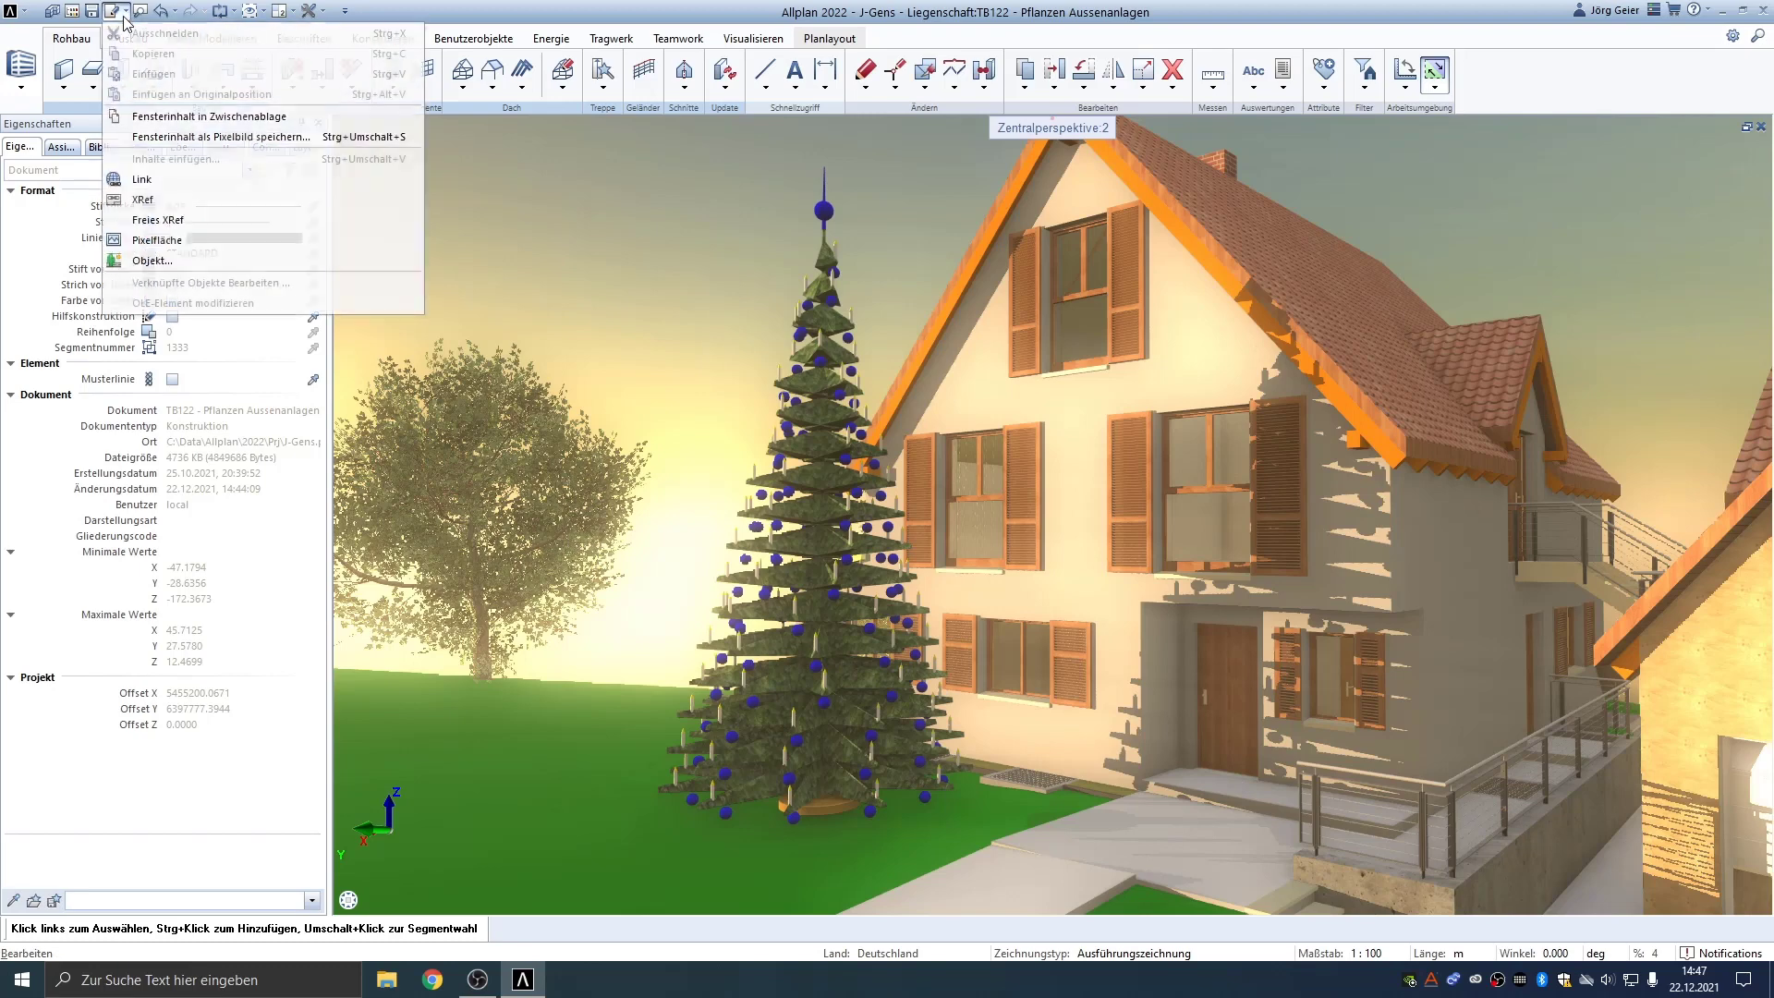
{"action": "left_click", "coordinate": [156, 137]}
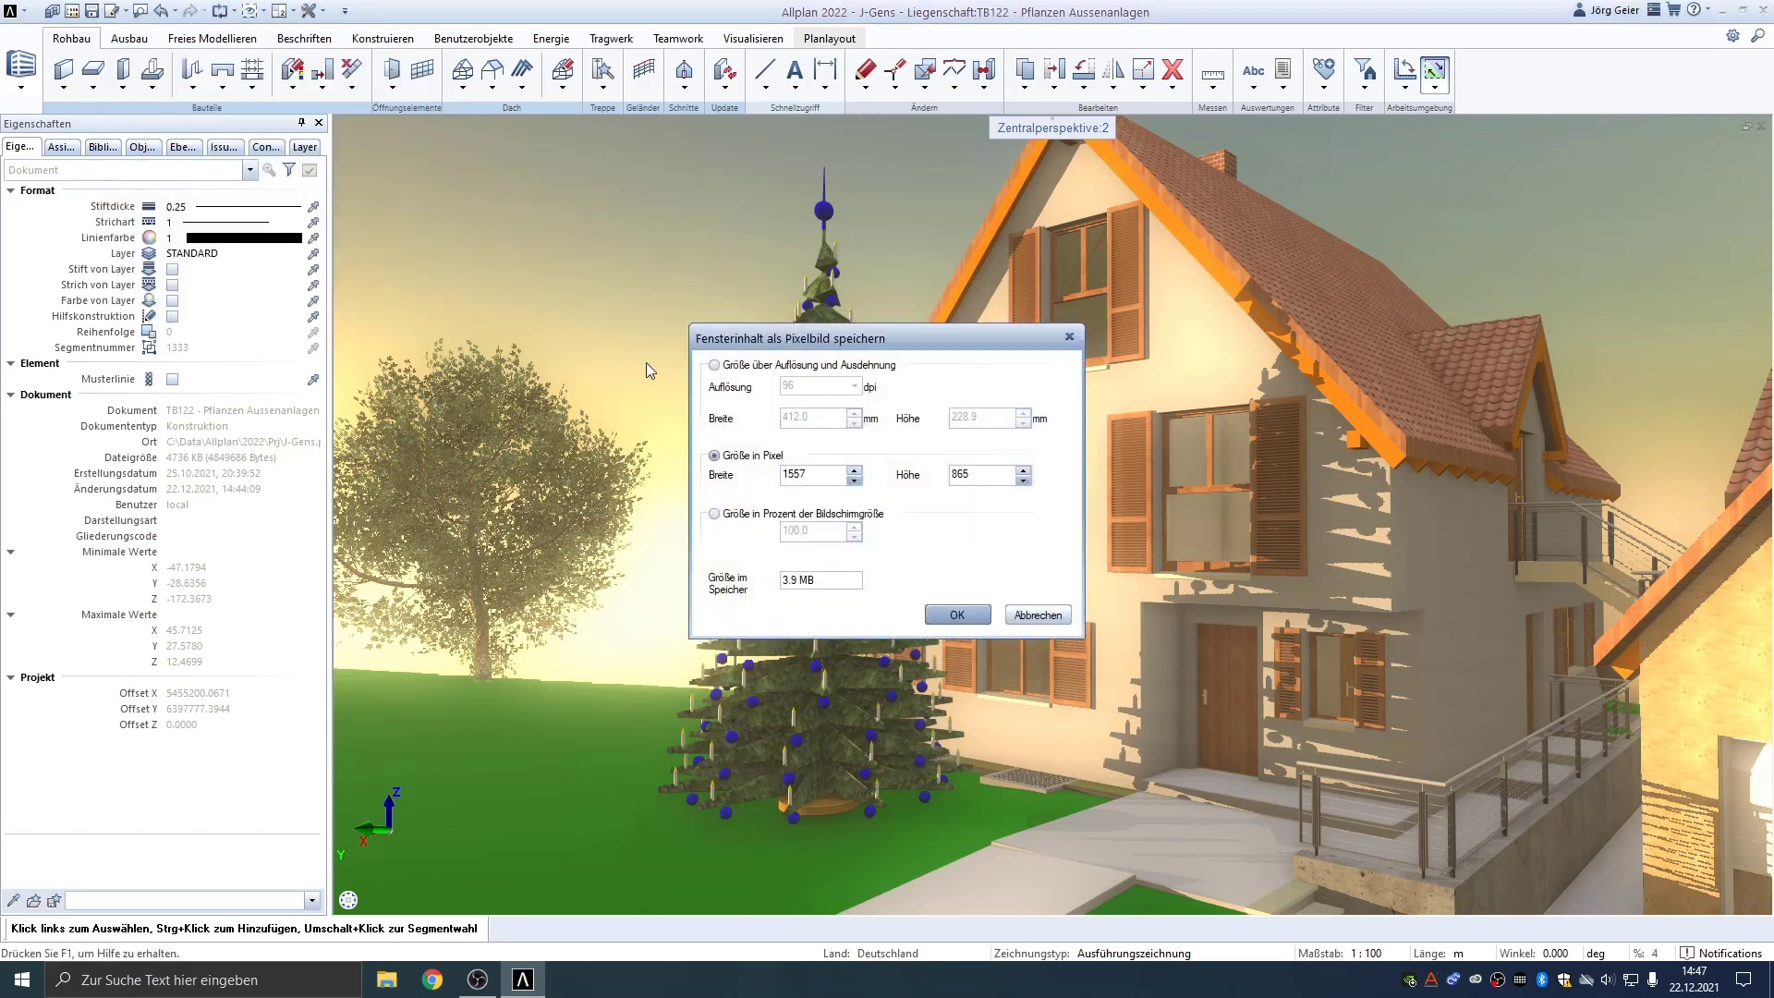
{"action": "left_click", "coordinate": [714, 365]}
{"action": "left_click", "coordinate": [855, 386]}
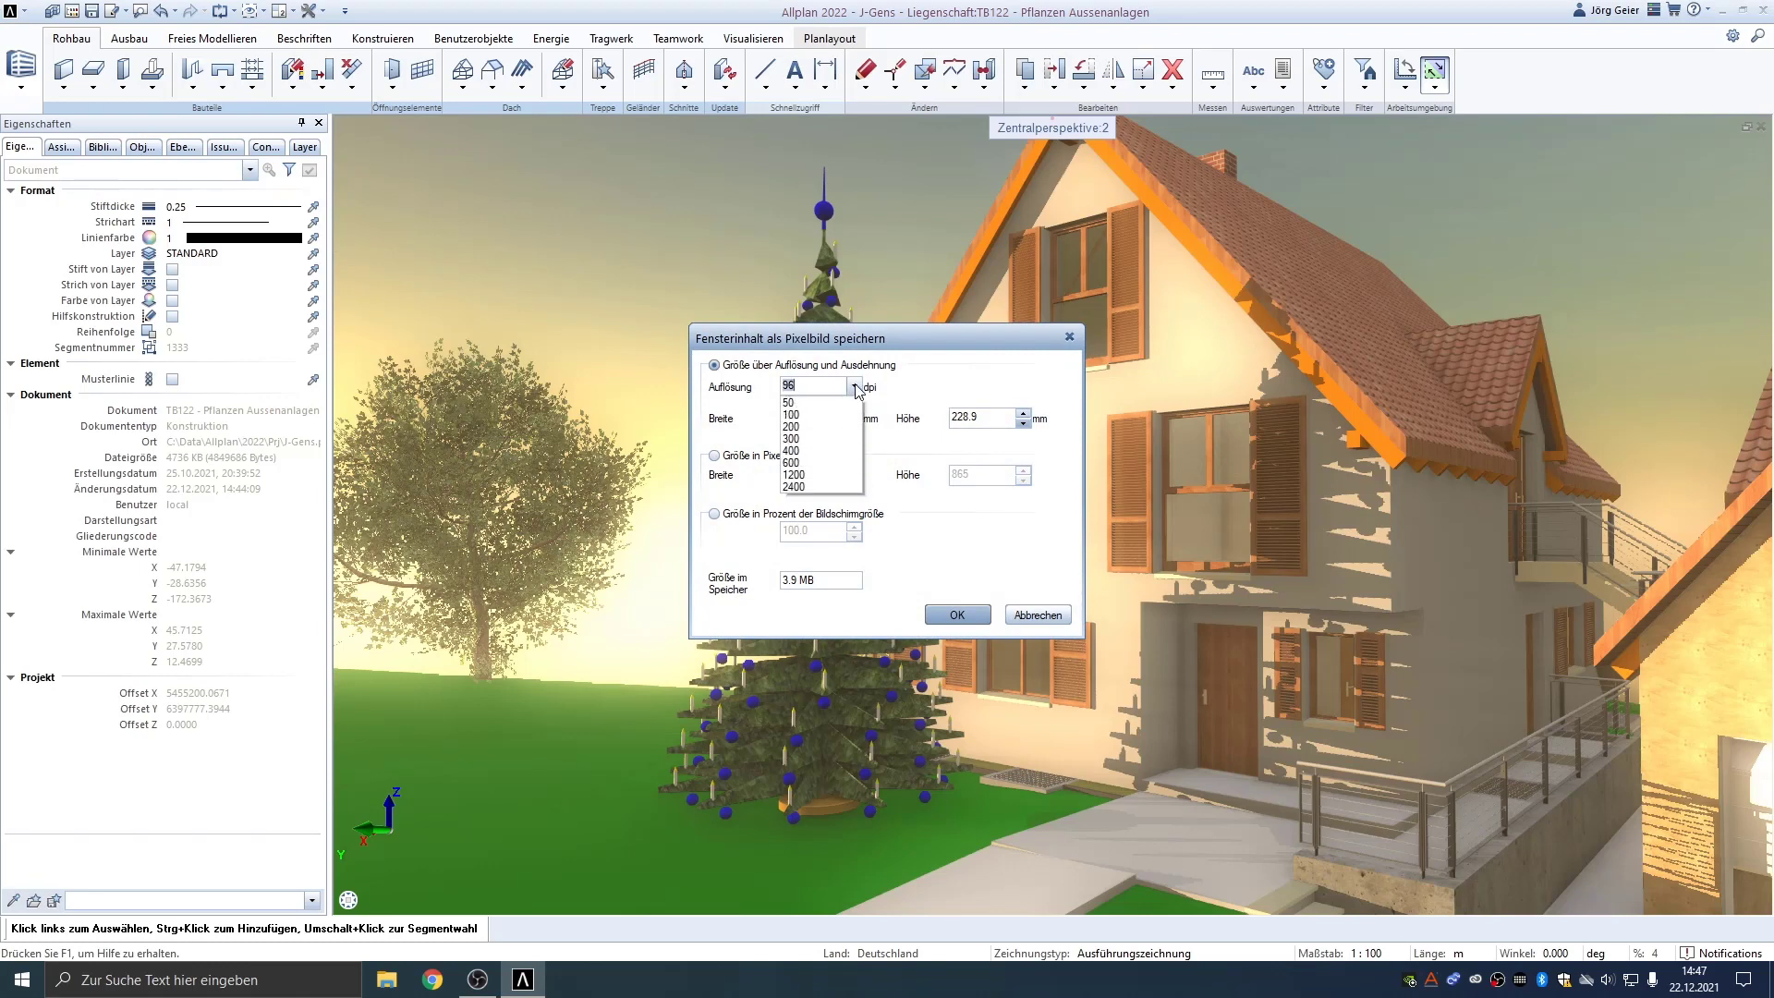
{"action": "left_click", "coordinate": [812, 436]}
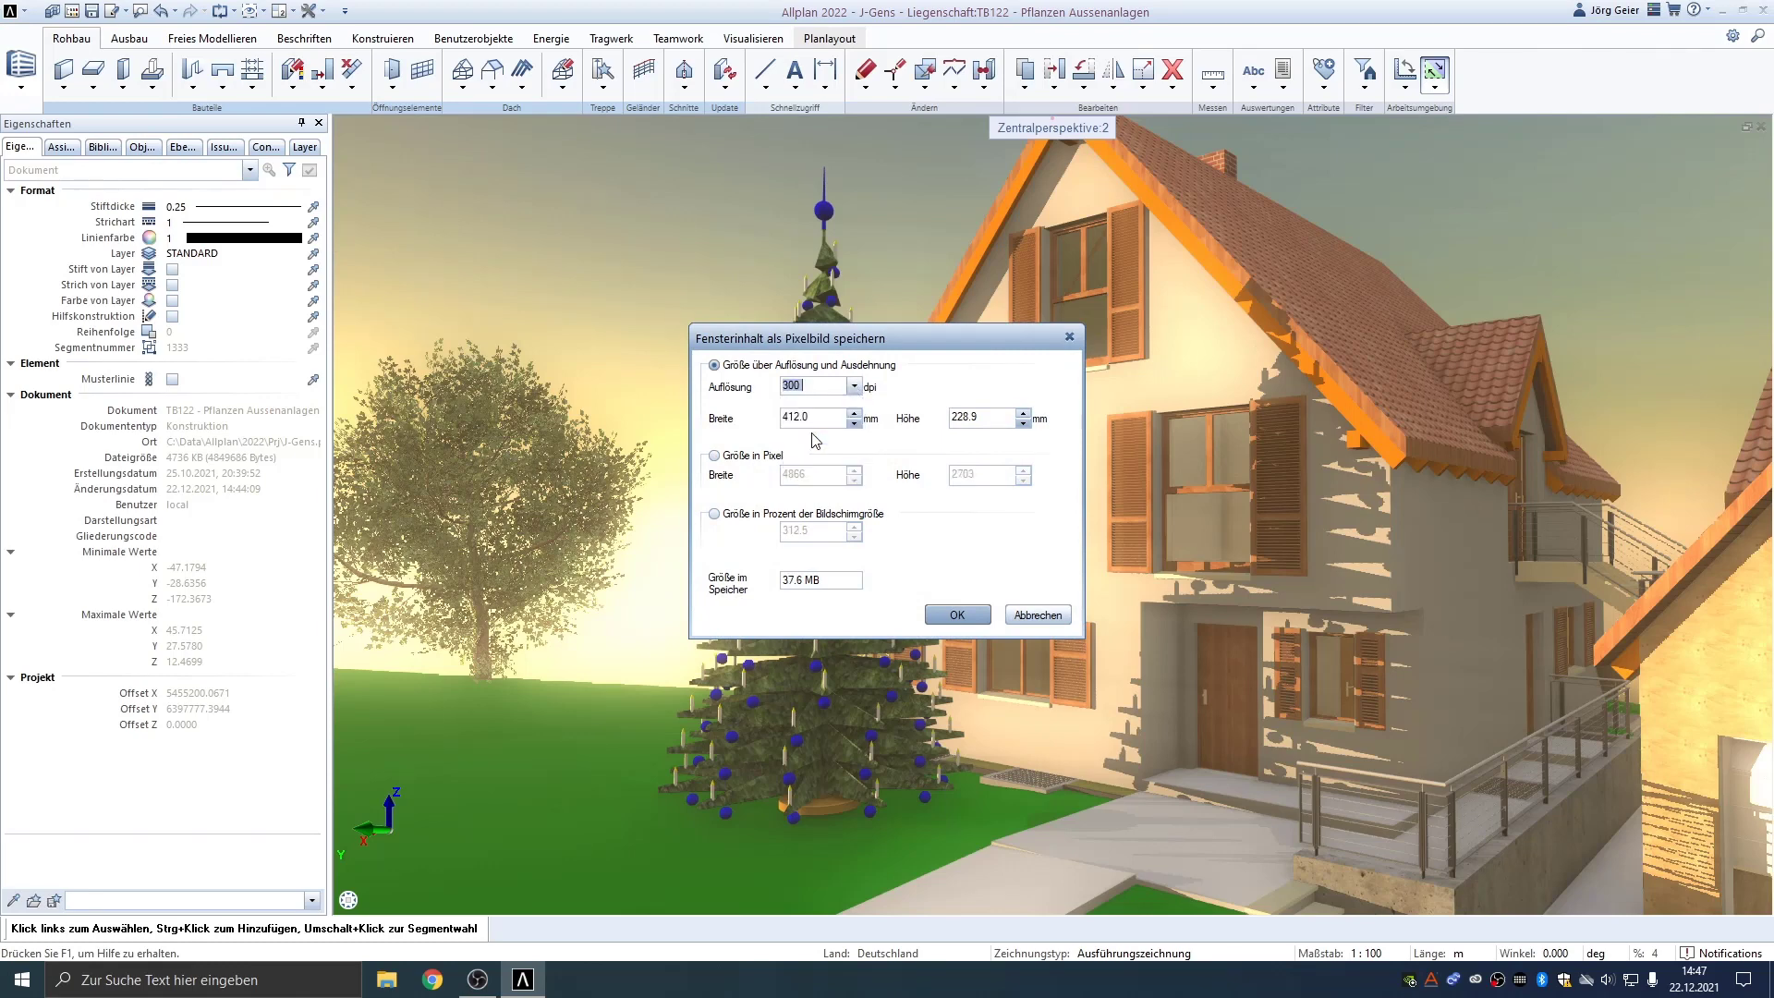
{"action": "left_click", "coordinate": [956, 613]}
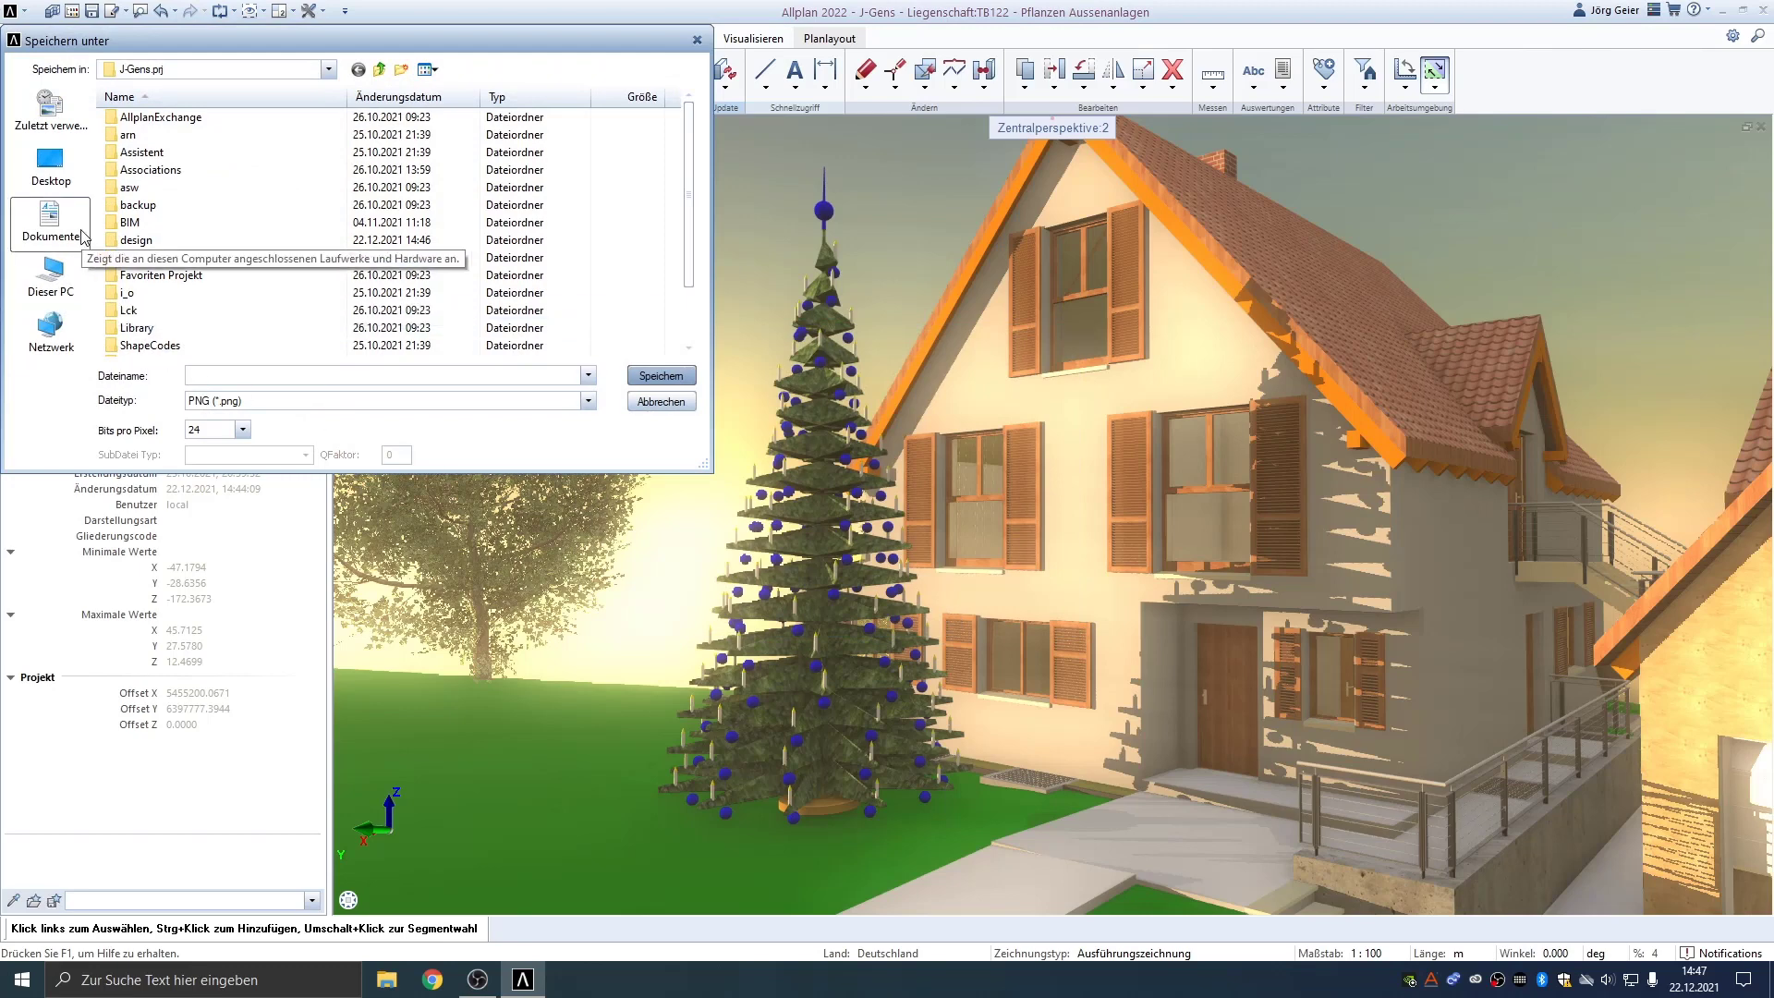
Save the PNG image in the Documents folder under a file name starting 'Weihnachten'
{"action": "left_click", "coordinate": [51, 219]}
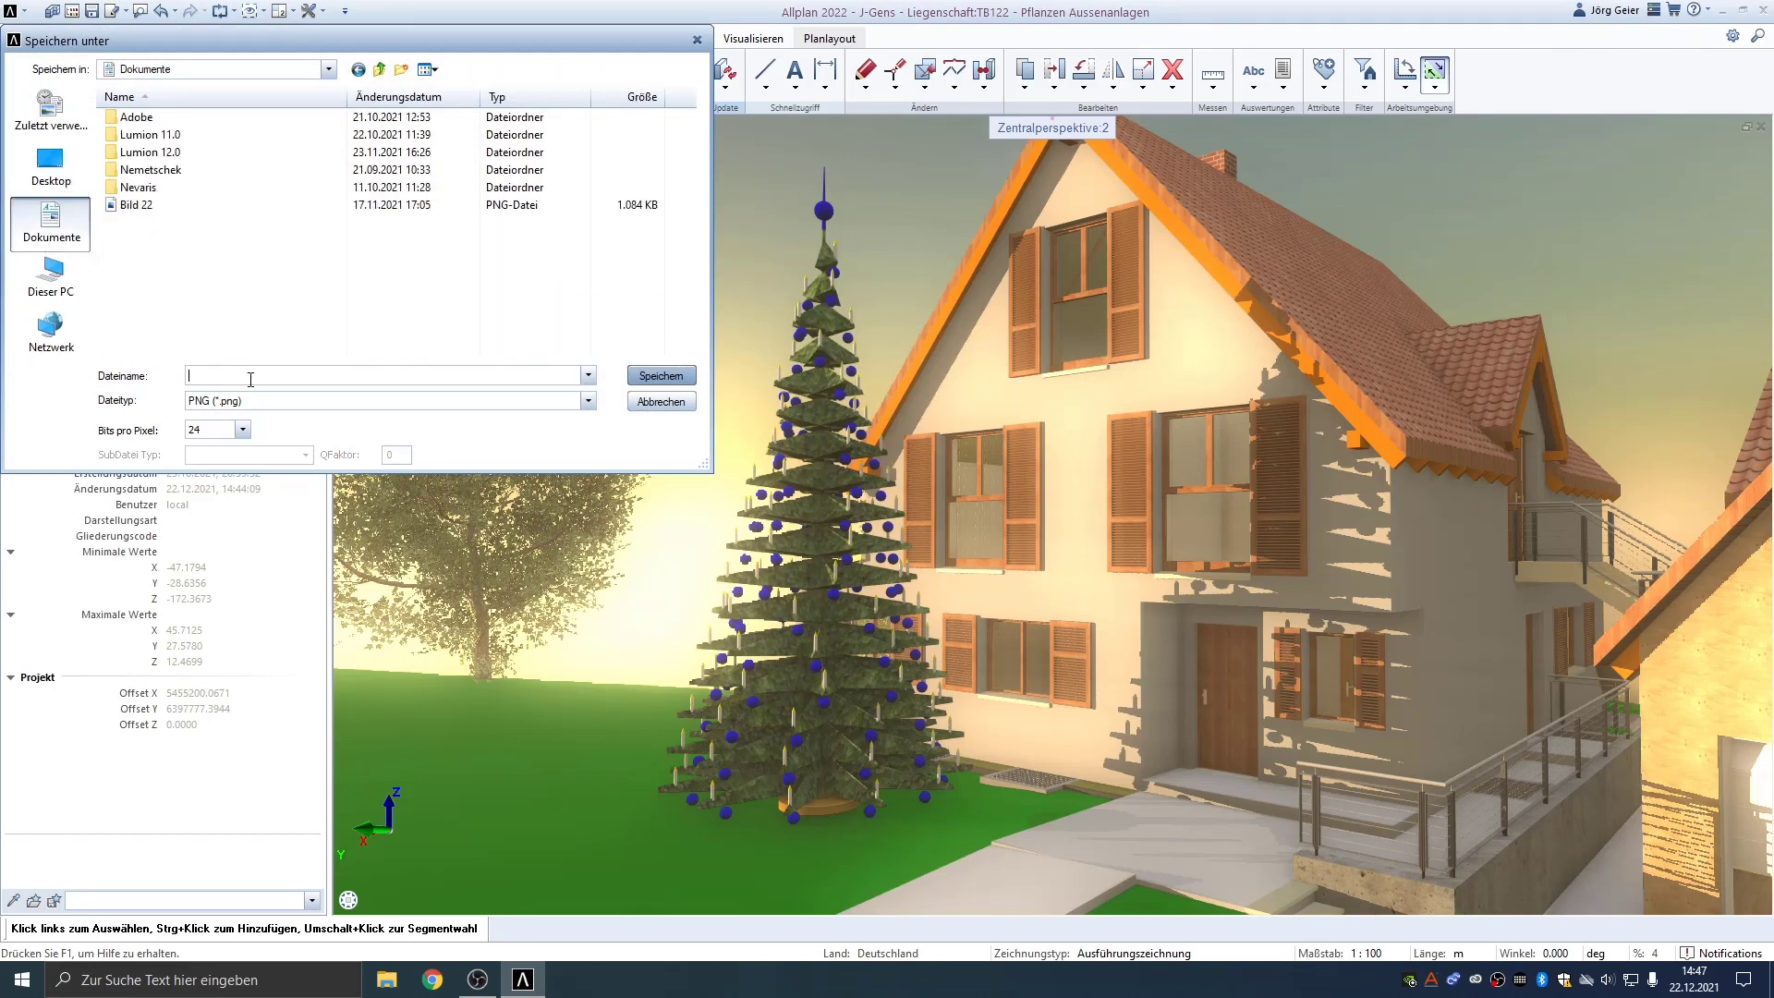
{"action": "left_click", "coordinate": [251, 376]}
{"action": "type", "text": "Weihnachten"}
{"action": "key", "text": "Return"}
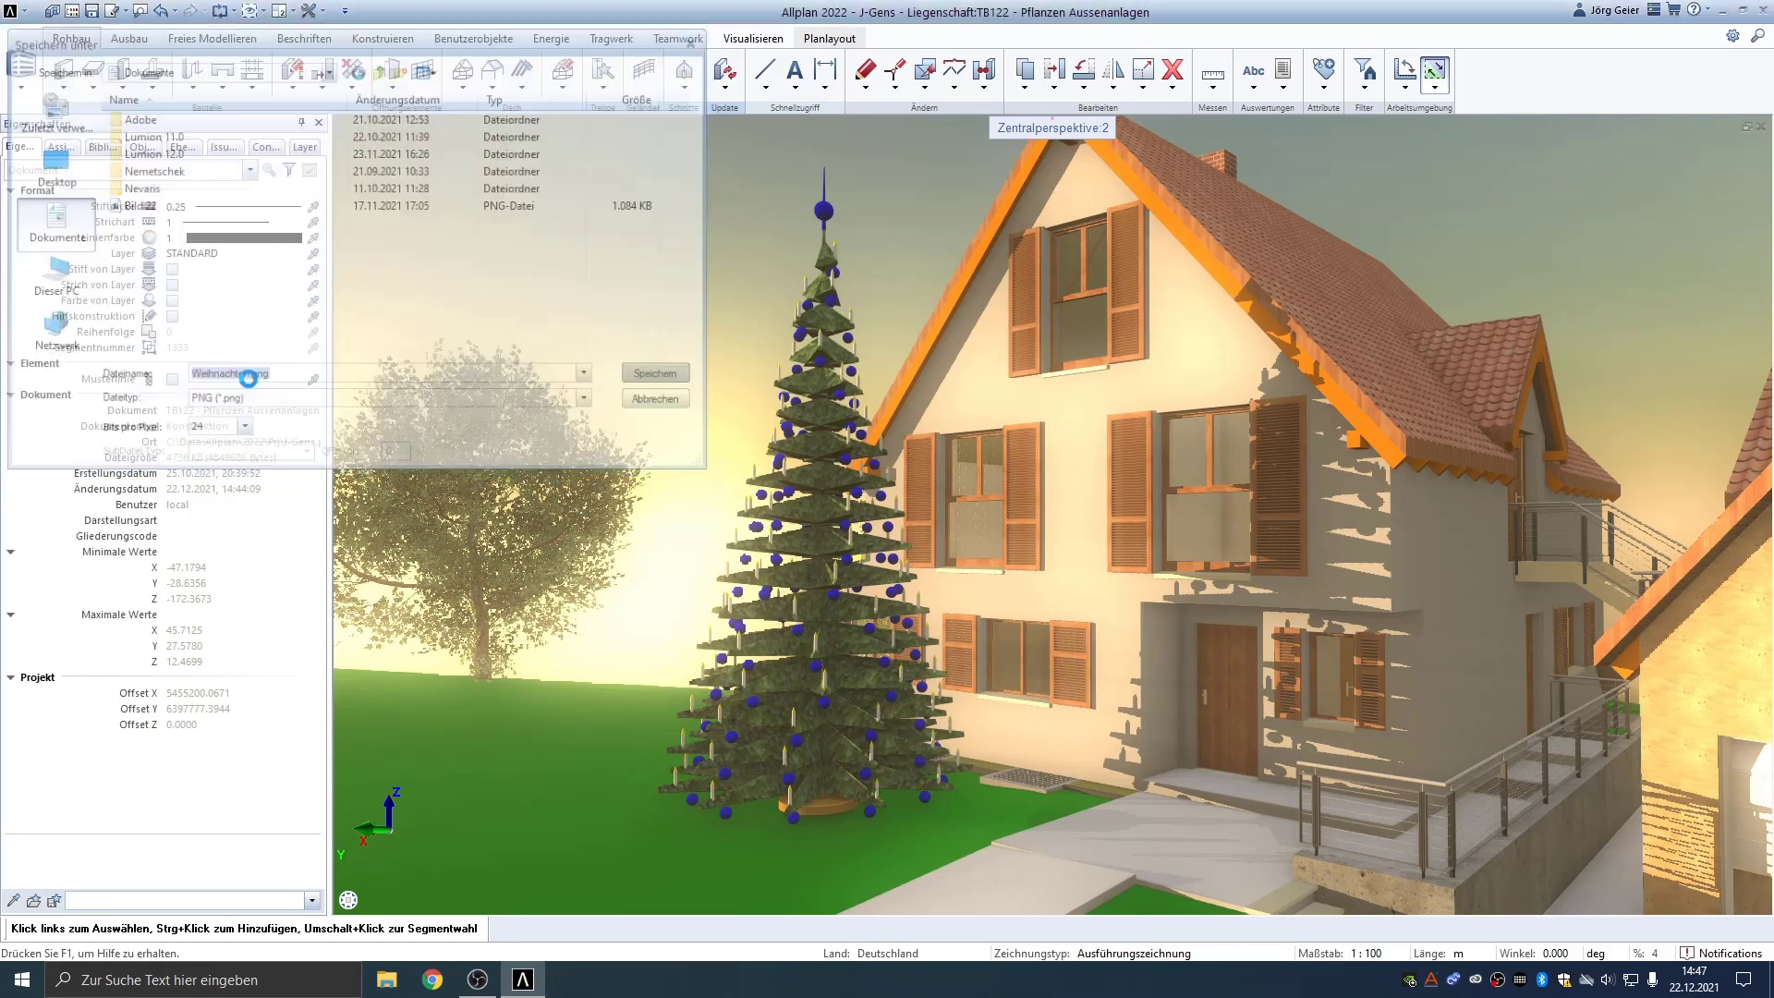